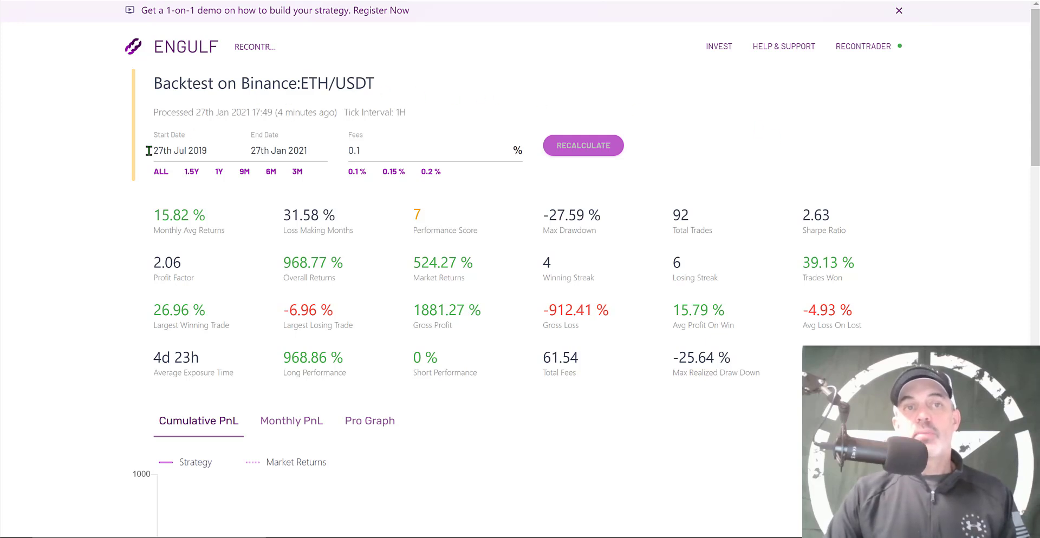
# Examine the ETH/USDT backtest's date range and compare its overall returns with the market returns
pyautogui.moveTo(157, 136); pyautogui.dragTo(251, 146)
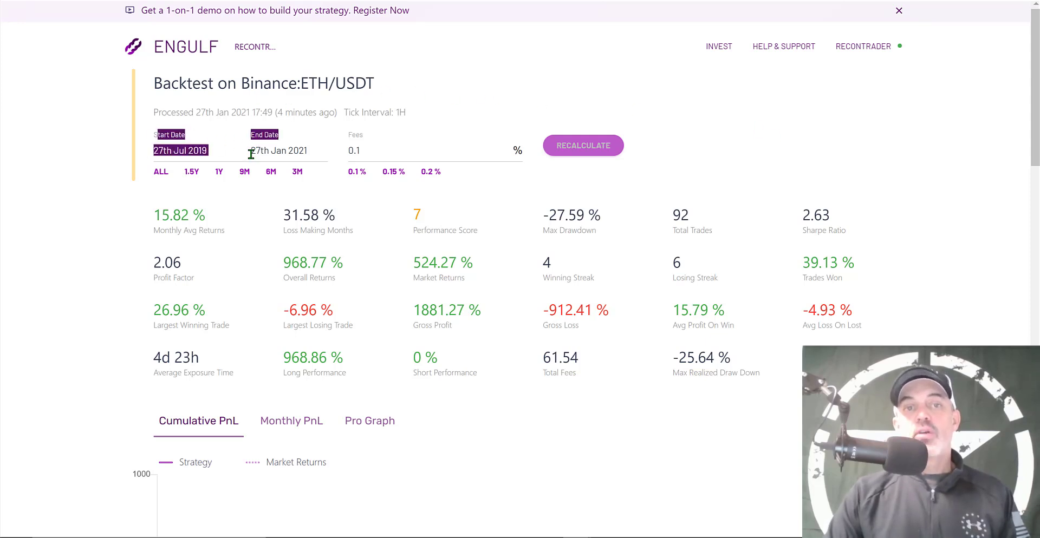
pyautogui.moveTo(268, 258); pyautogui.dragTo(475, 264)
pyautogui.click(380, 262)
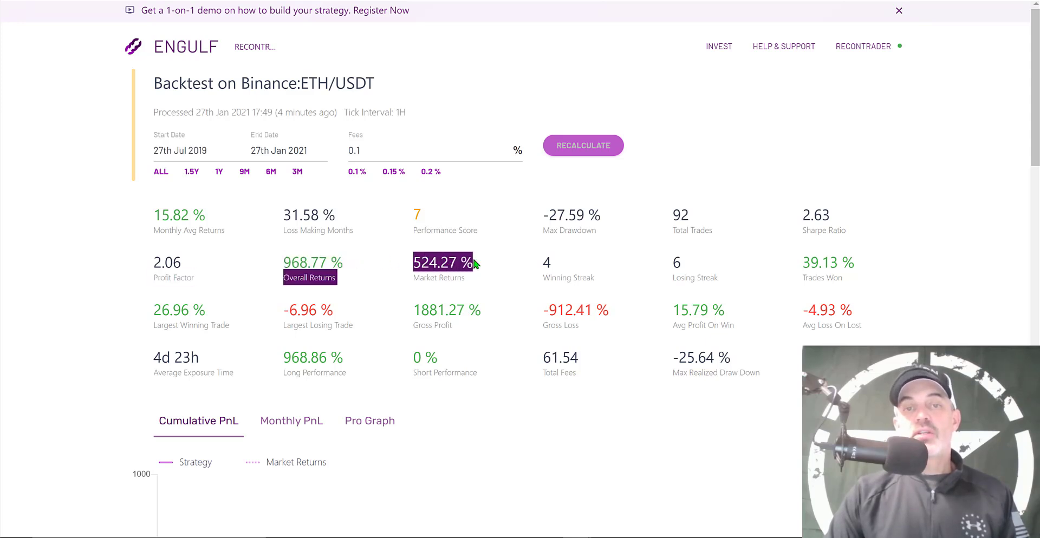
pyautogui.click(388, 250)
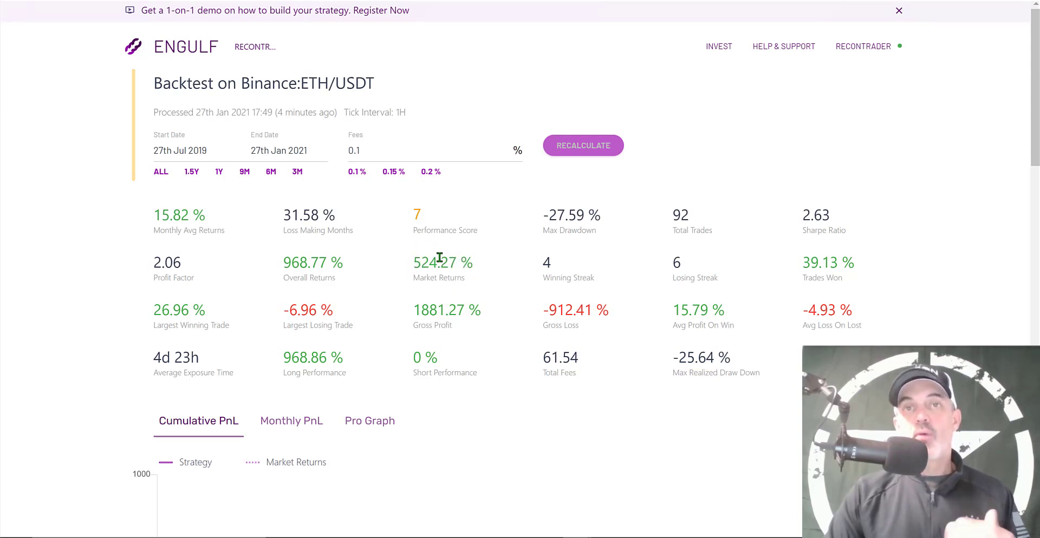
pyautogui.moveTo(429, 277)
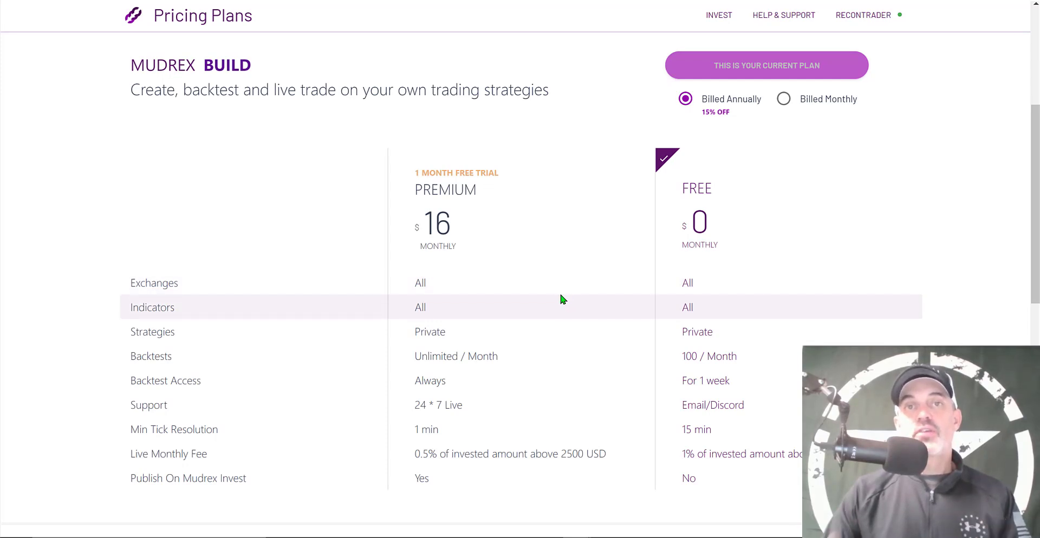
# Return to the home dashboard and open the account's Exchange API Keys page
pyautogui.click(159, 39)
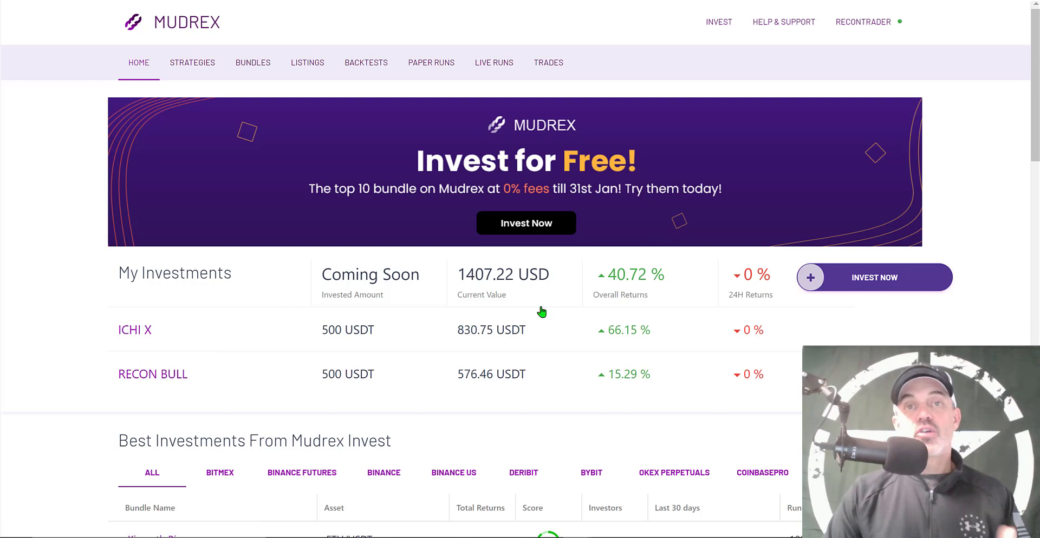
pyautogui.click(869, 26)
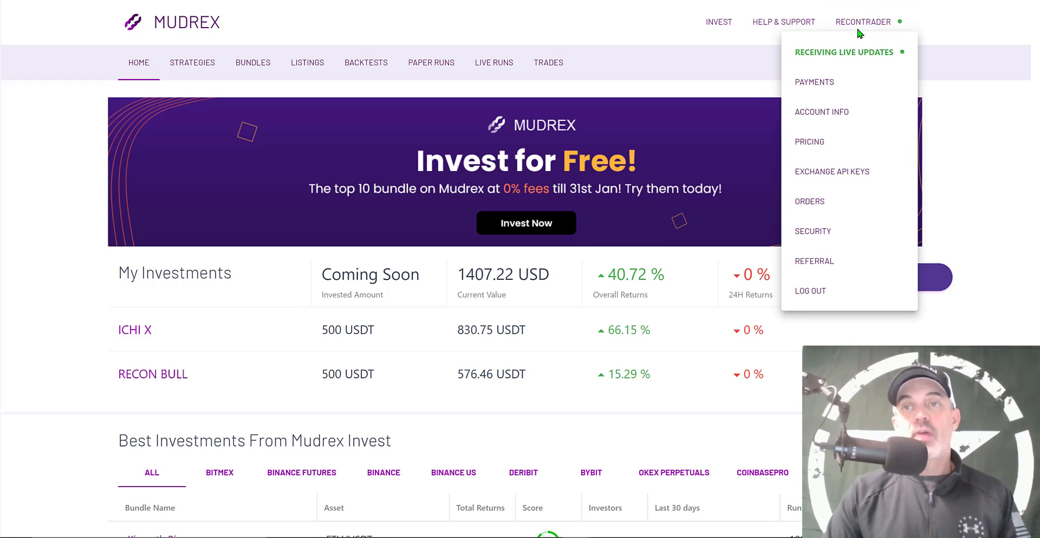
pyautogui.click(850, 180)
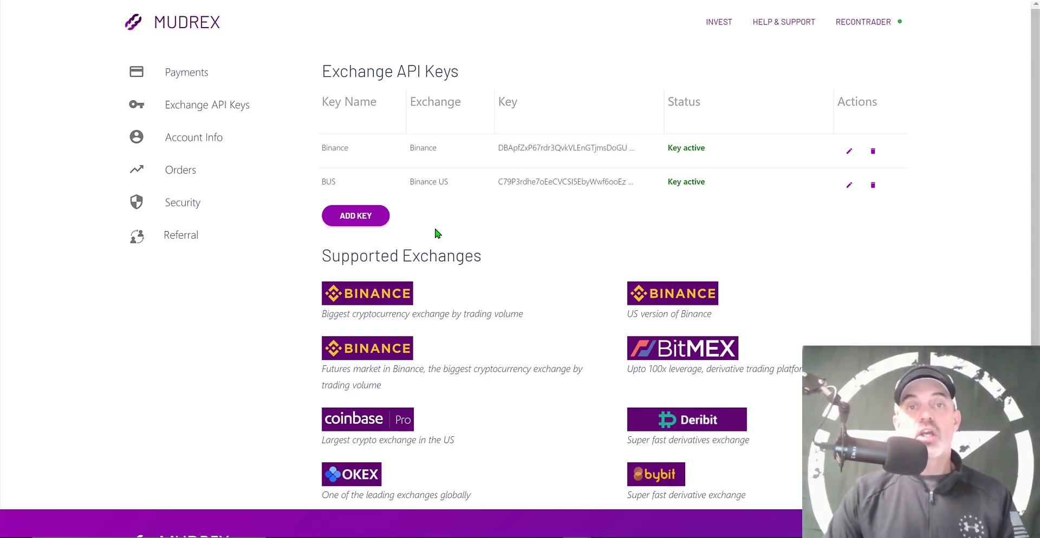
# Start adding a Binance US API key named TEST, and dismiss the form without entering the key or secret key
pyautogui.click(357, 219)
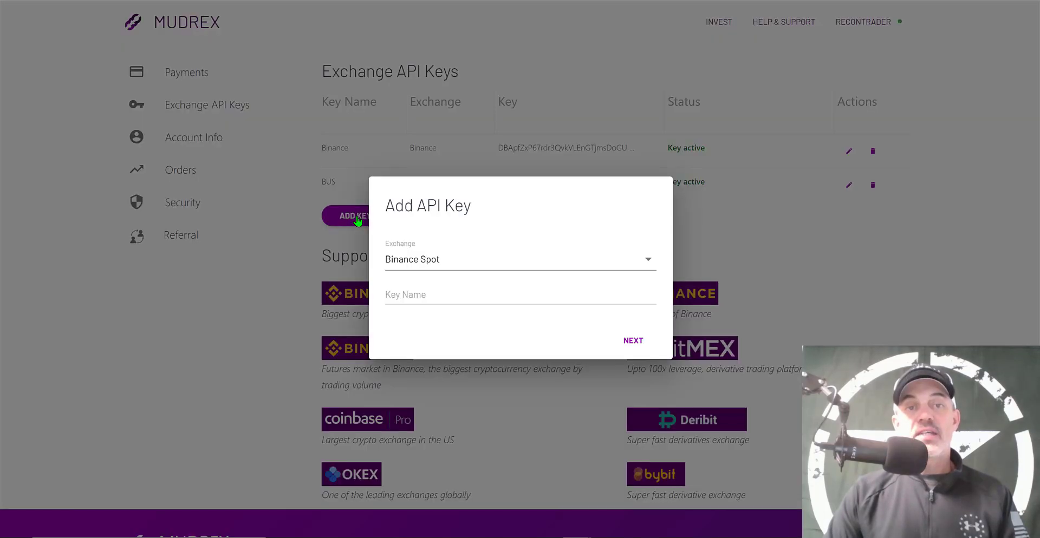
pyautogui.click(648, 261)
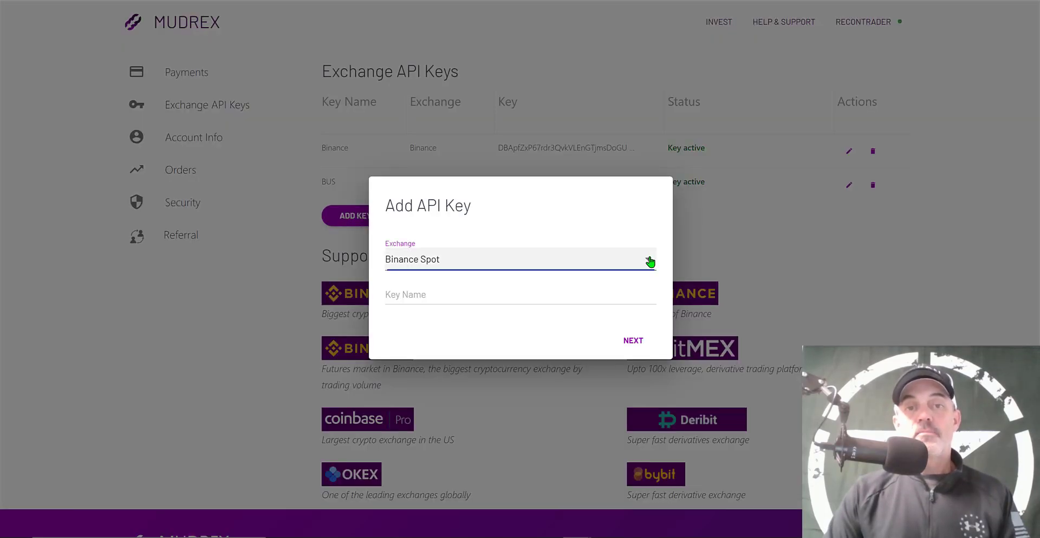
pyautogui.click(436, 292)
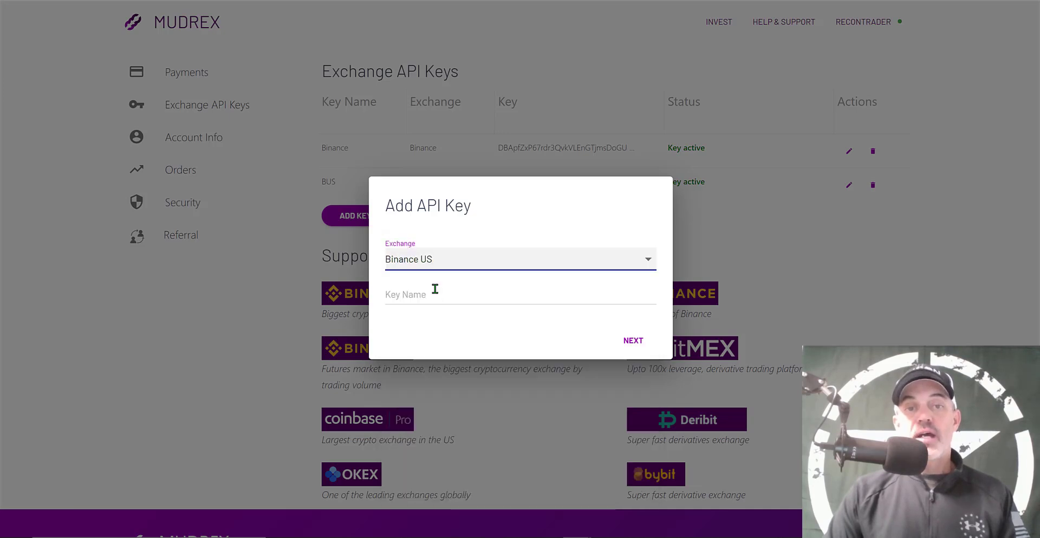
pyautogui.click(436, 297)
pyautogui.write('TE')
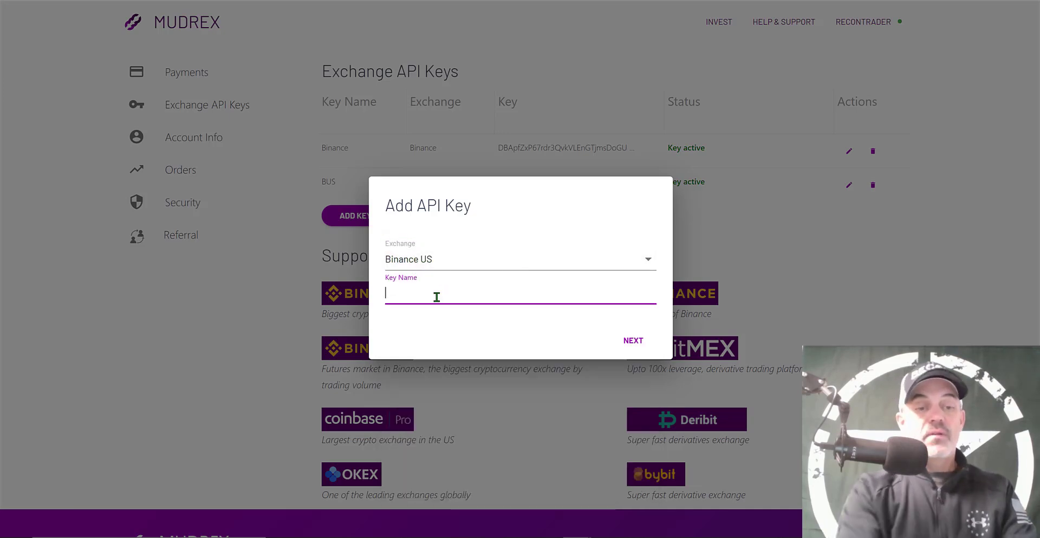
pyautogui.write('ST')
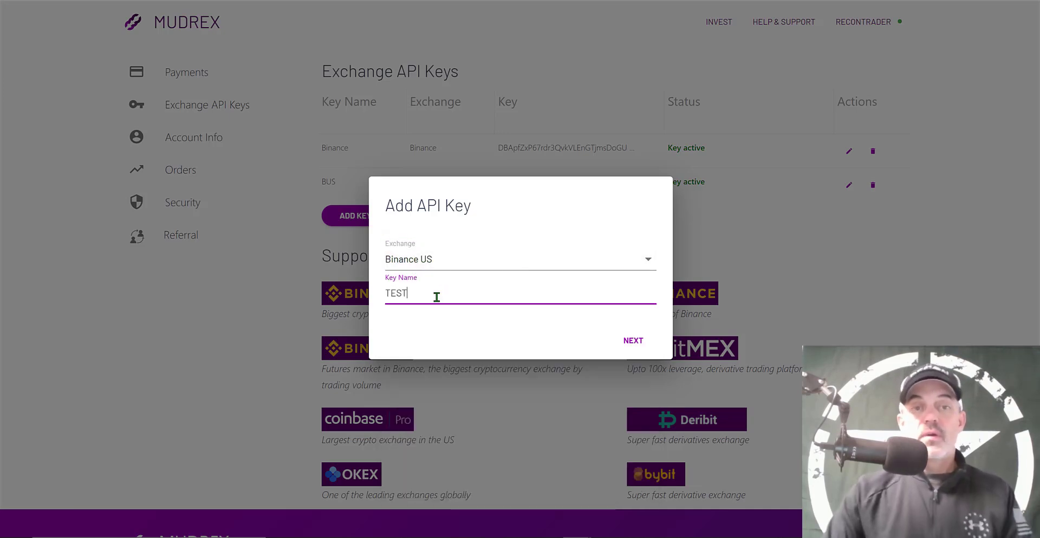
pyautogui.click(633, 340)
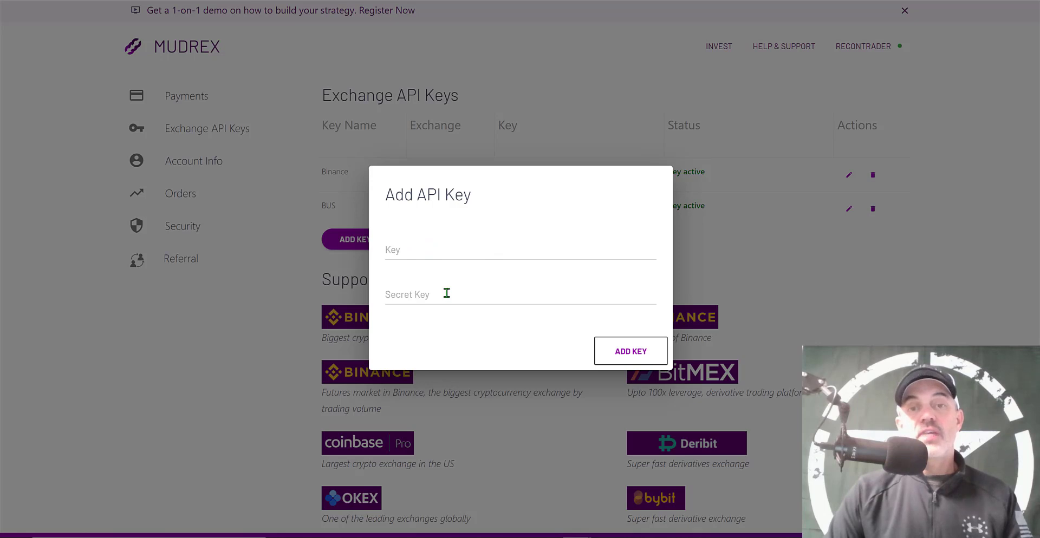
pyautogui.click(823, 339)
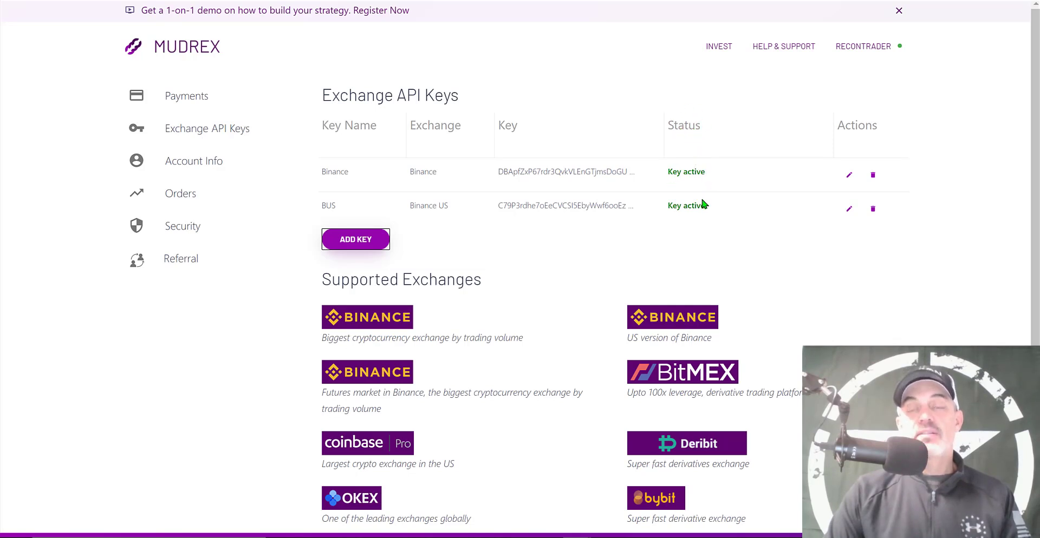
pyautogui.click(782, 226)
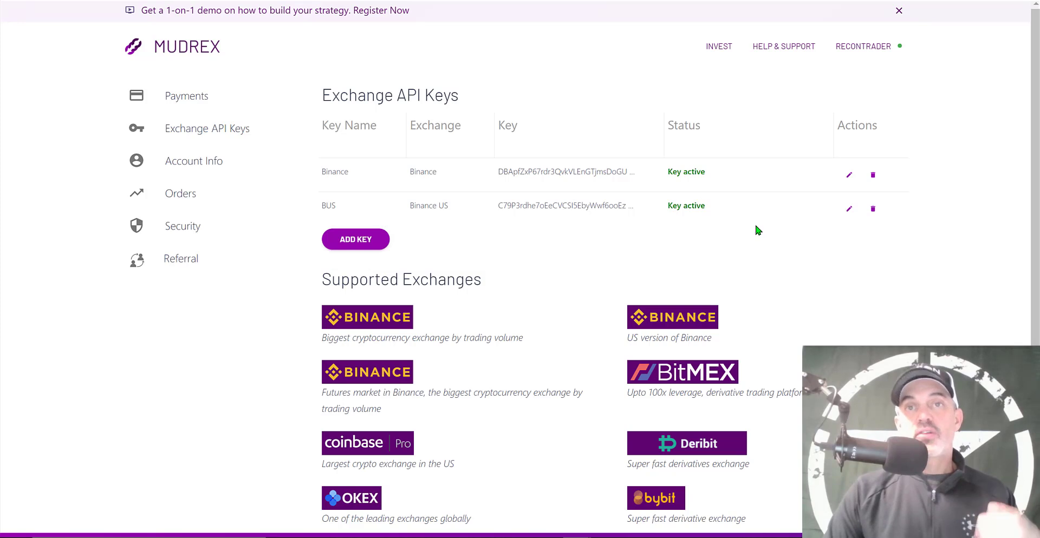
# Go to the strategies list and create a new strategy with the Visual Editor
pyautogui.click(134, 47)
pyautogui.click(194, 64)
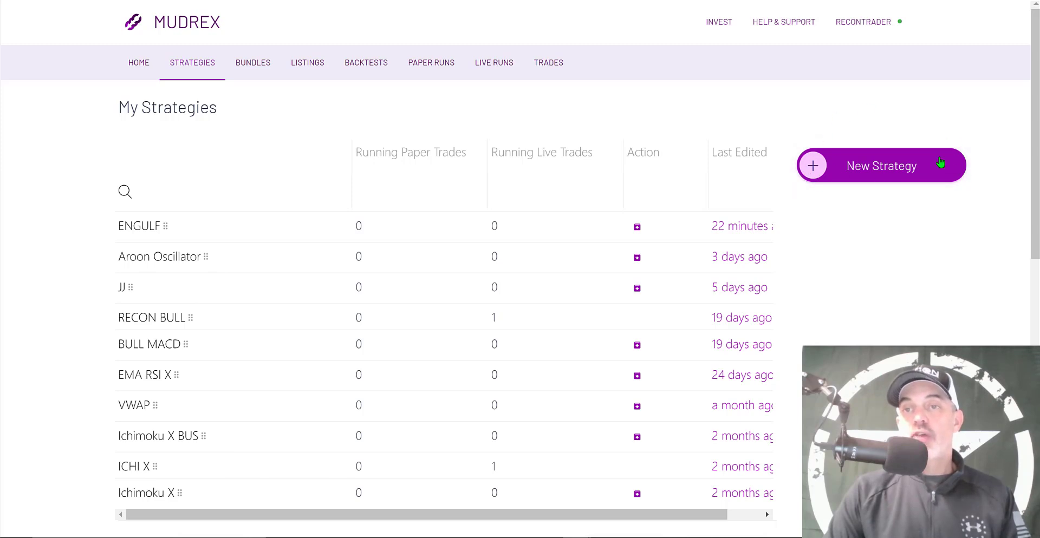
pyautogui.click(815, 168)
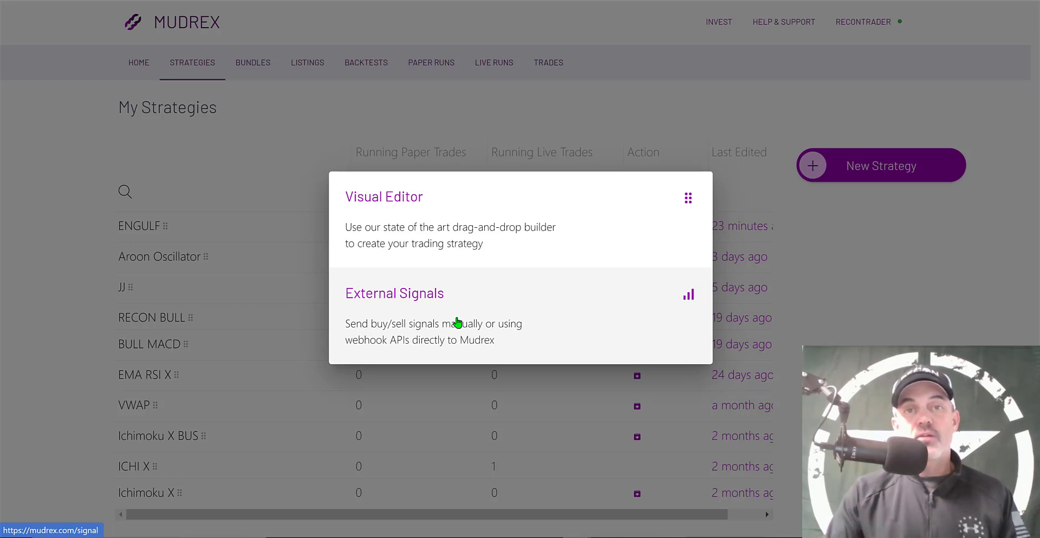
pyautogui.click(403, 198)
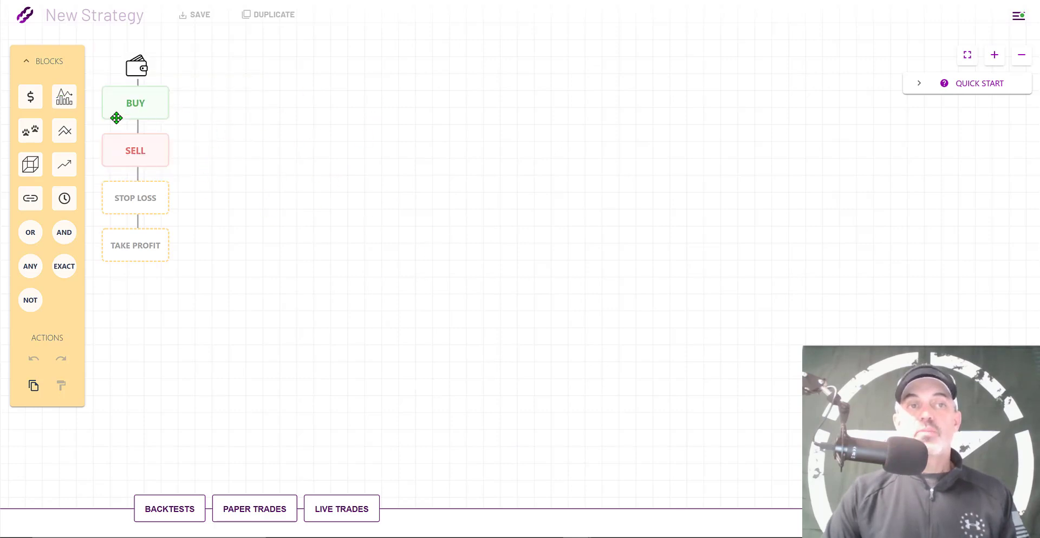
# Add a candlestick pattern block set to the bullish Engulfing Pattern and connect it to the Buy block
pyautogui.moveTo(28, 130)
pyautogui.moveTo(28, 129); pyautogui.dragTo(483, 100)
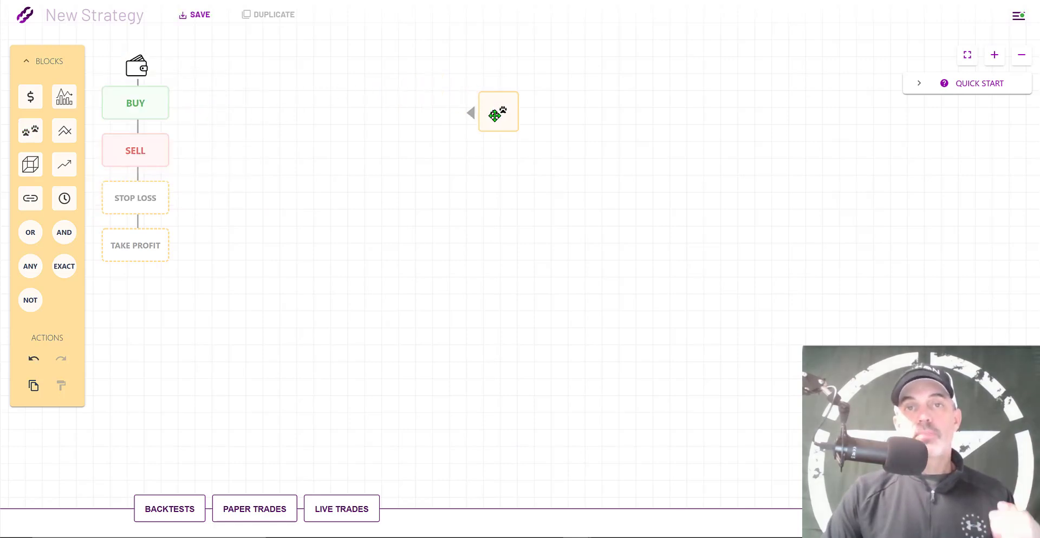
pyautogui.moveTo(473, 113); pyautogui.dragTo(240, 96)
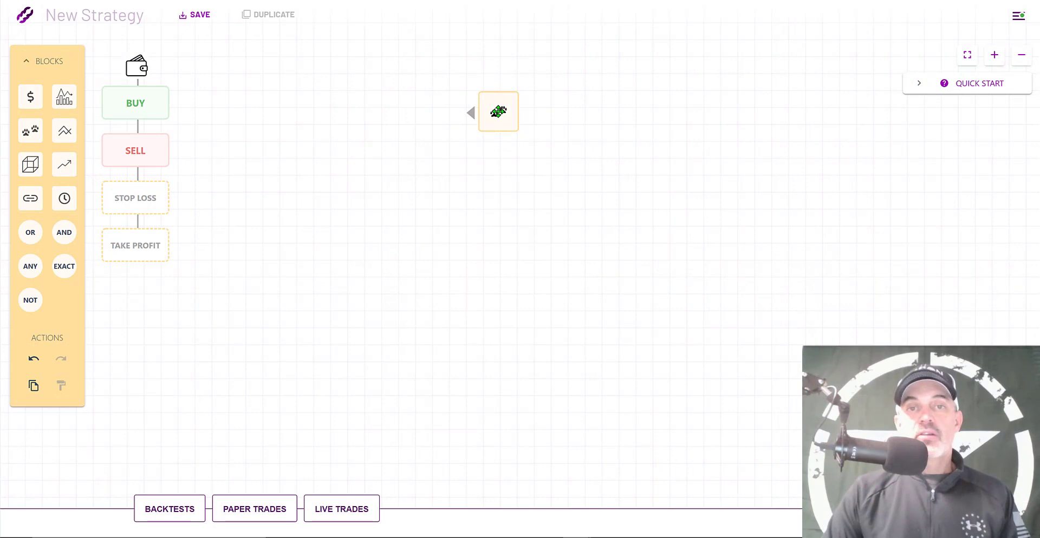
pyautogui.click(498, 111)
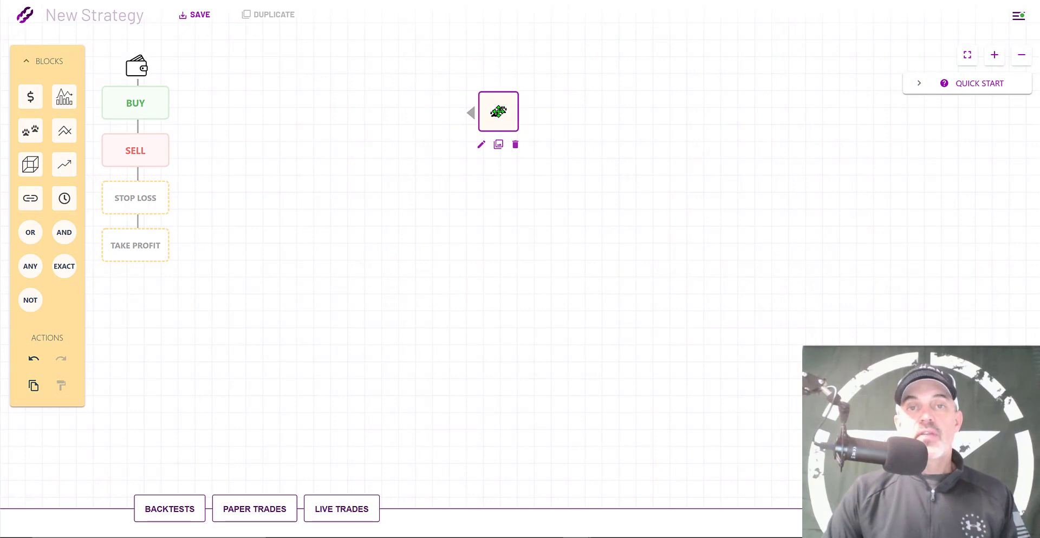
pyautogui.click(481, 146)
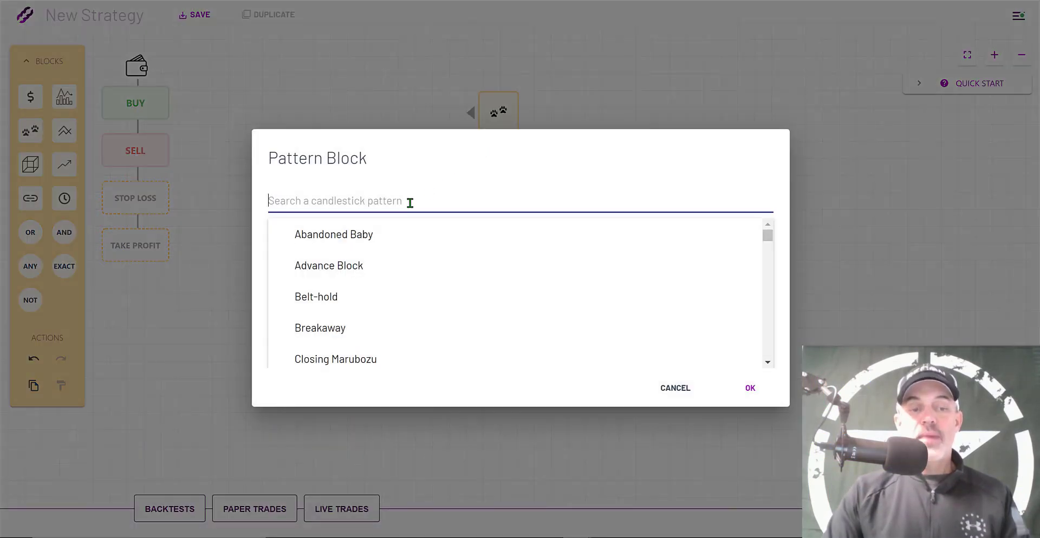
pyautogui.write('ENGUL')
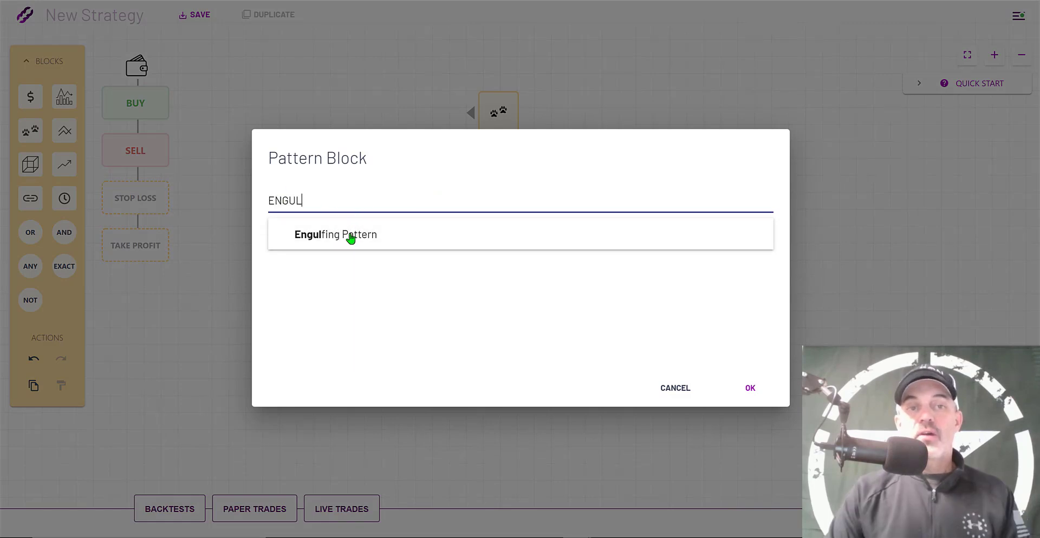
pyautogui.click(351, 238)
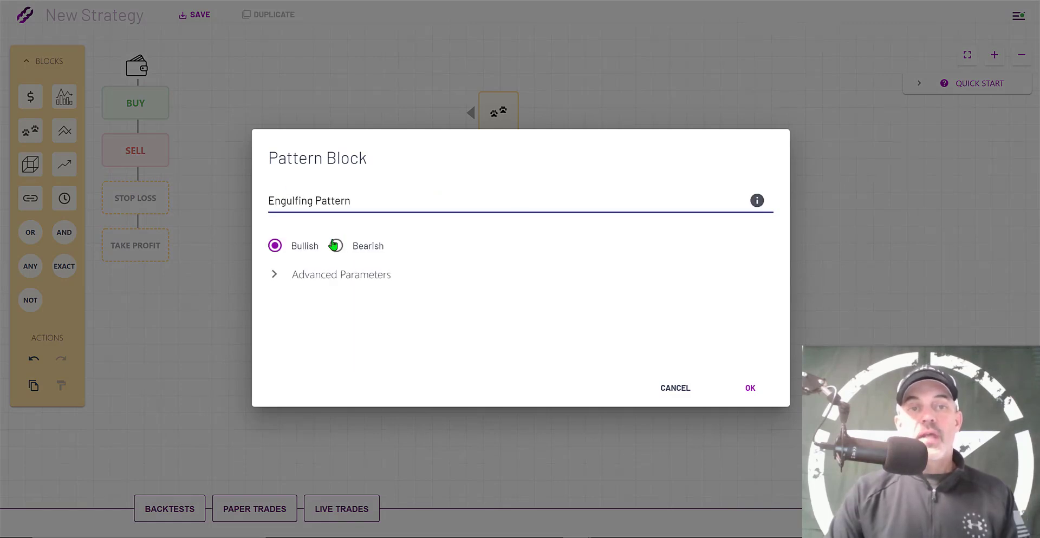
pyautogui.click(275, 276)
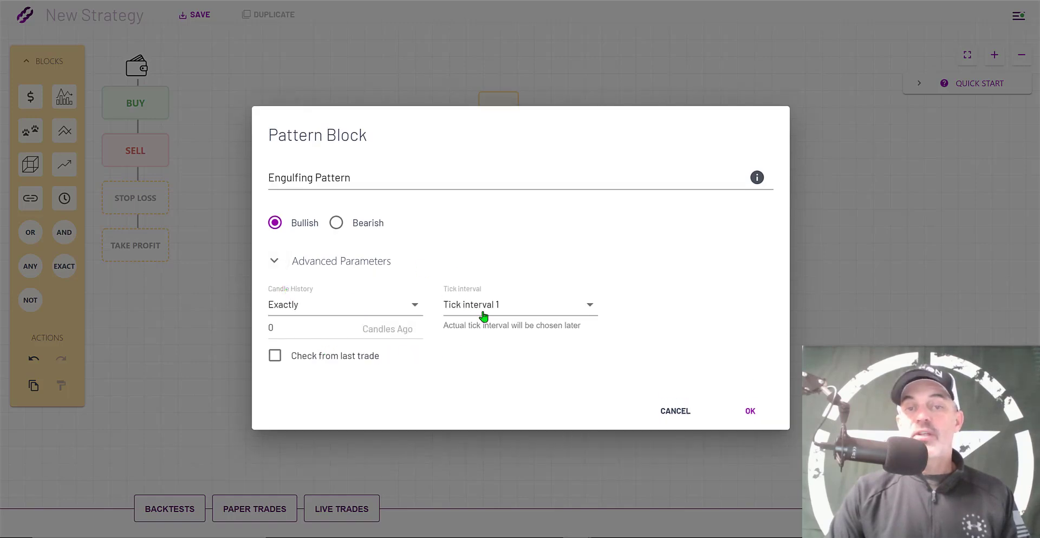
pyautogui.click(750, 412)
pyautogui.moveTo(441, 106); pyautogui.dragTo(159, 101)
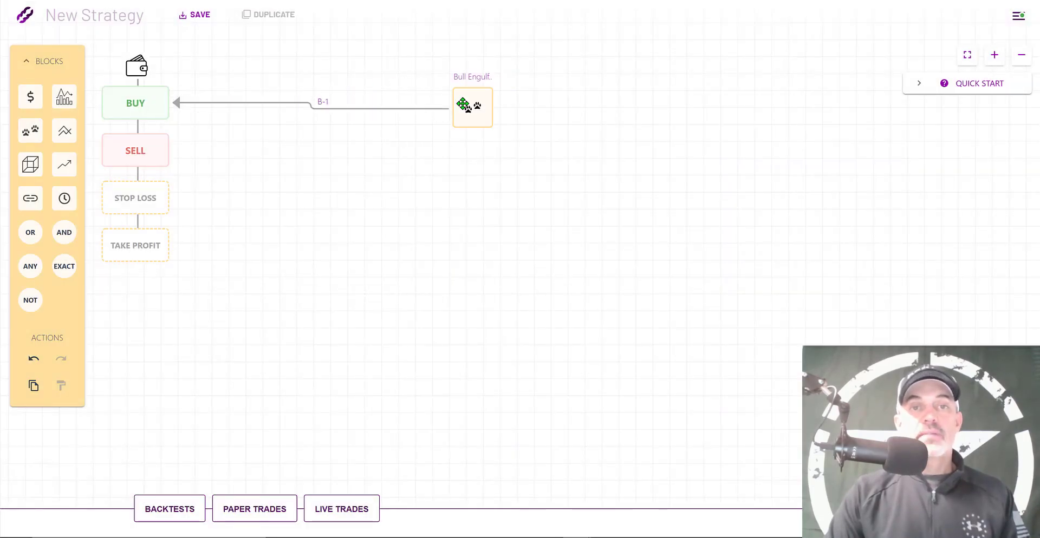
# Rename the buy path LONG and disable its Close Short Position action so it only opens long positions
pyautogui.click(363, 108)
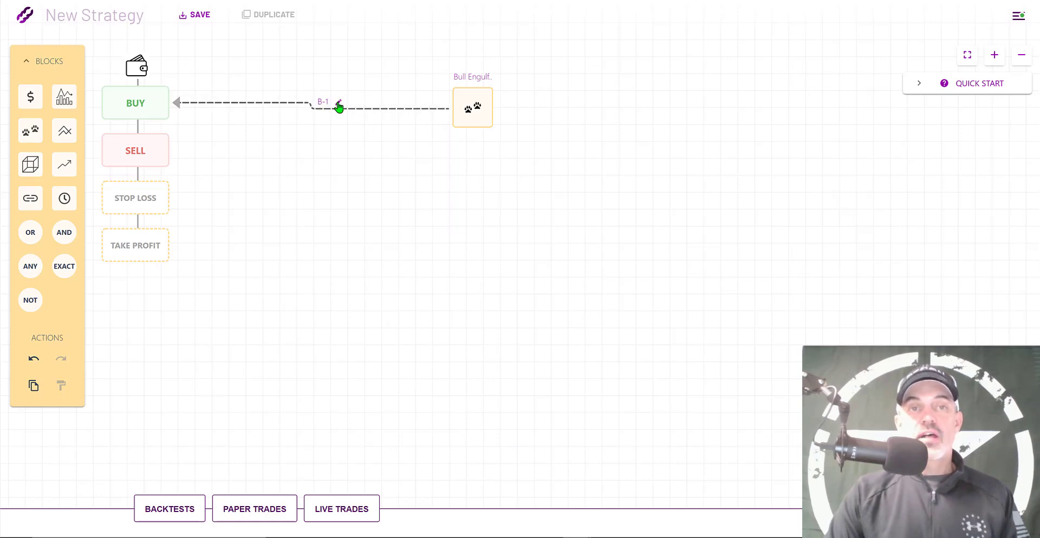
pyautogui.click(338, 104)
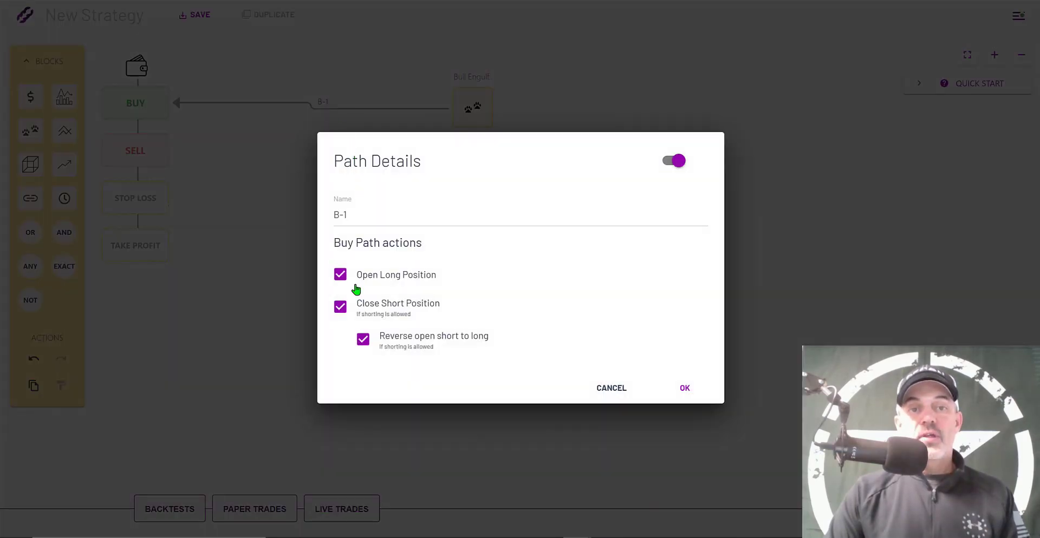
pyautogui.click(340, 307)
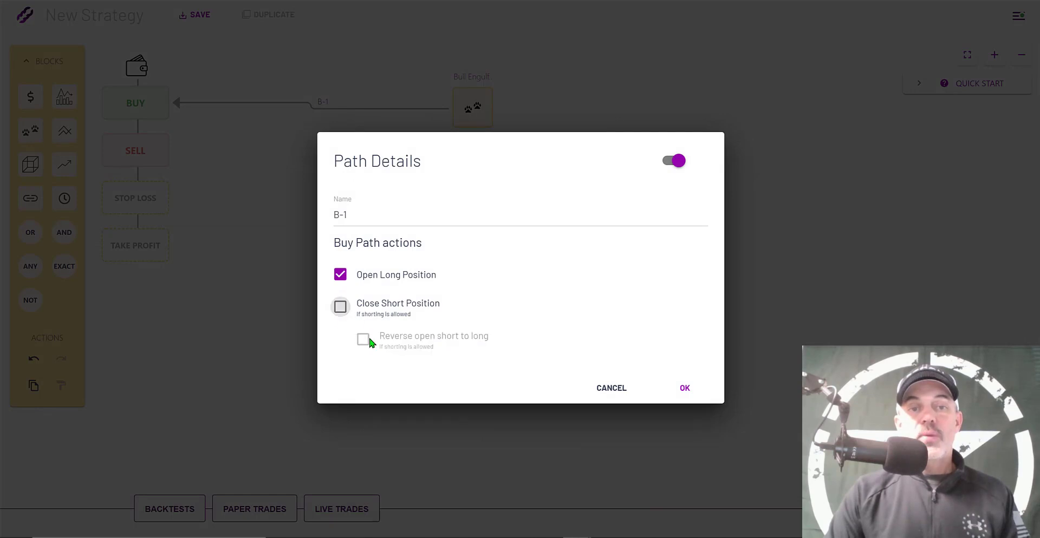
pyautogui.click(360, 217)
pyautogui.press('BackSpace')
pyautogui.press('BackSpace')
pyautogui.press('BackSpace')
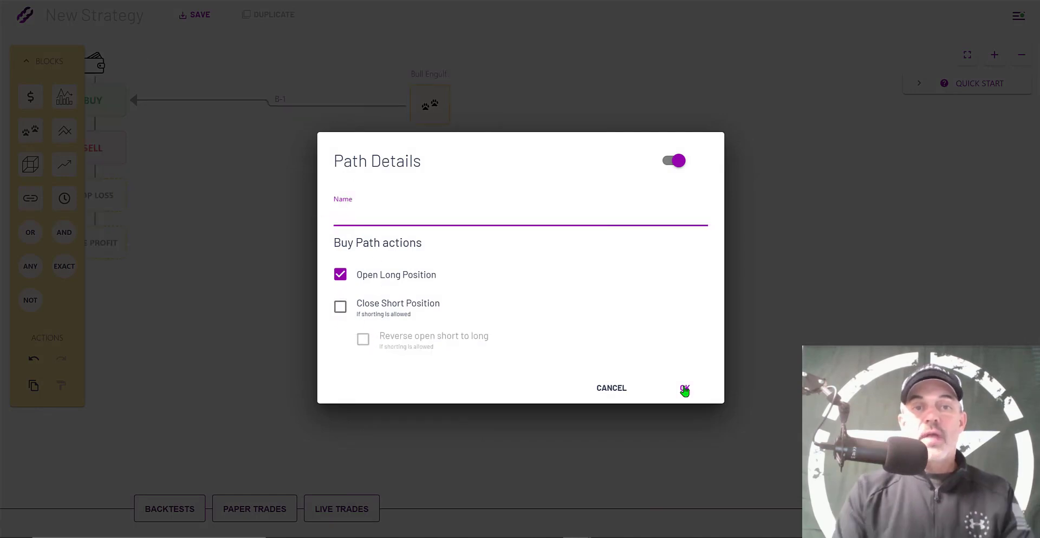
pyautogui.write('LONG')
pyautogui.press('Return')
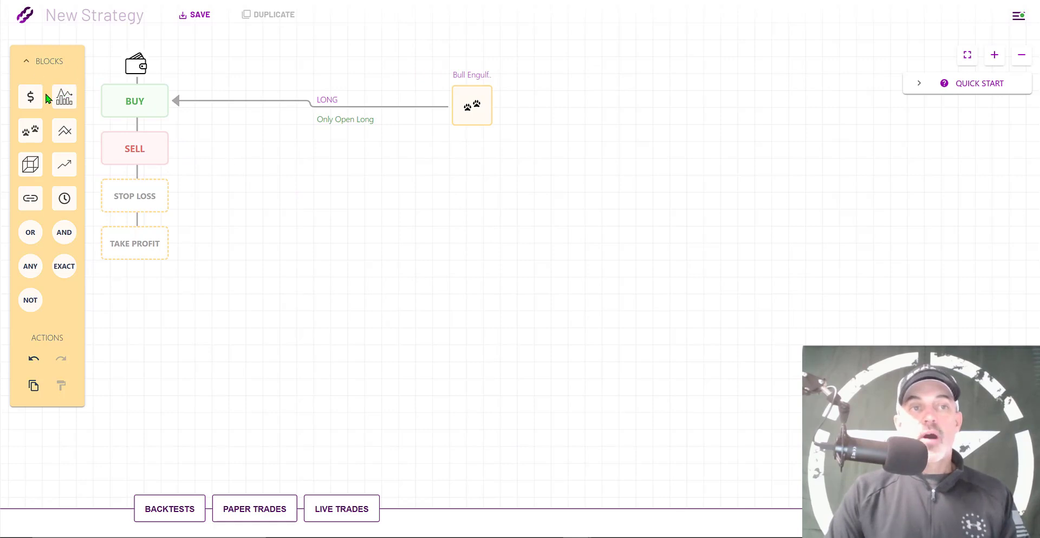
# Add an indicator block below the Bull Engulfing block and choose RSI as its indicator
pyautogui.moveTo(63, 98); pyautogui.dragTo(465, 160)
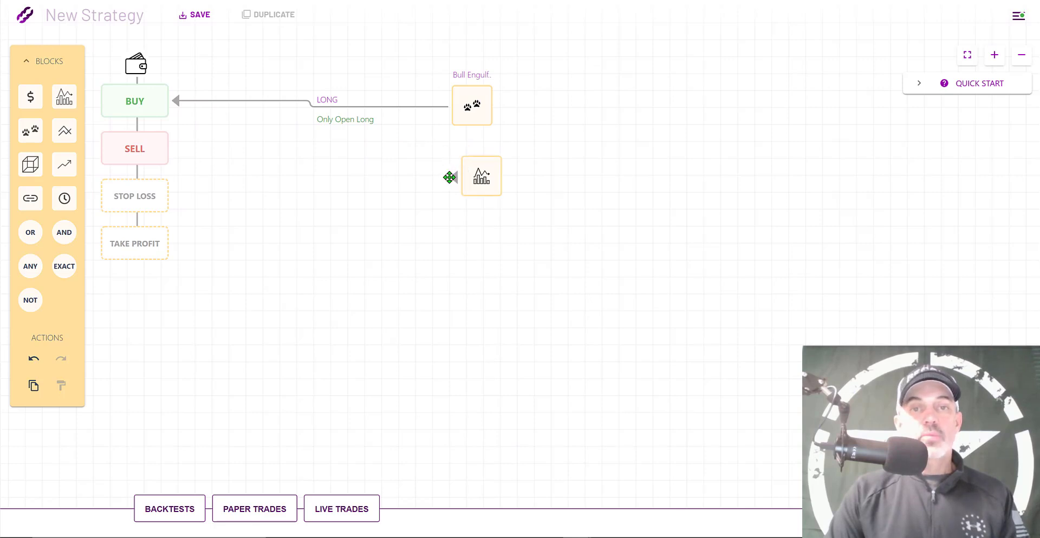
pyautogui.click(480, 176)
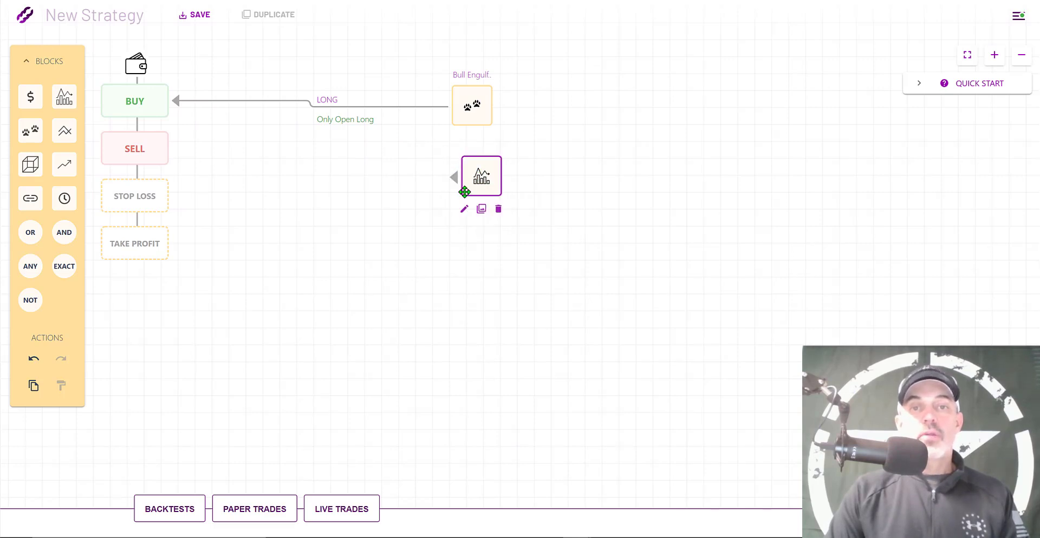
pyautogui.click(464, 210)
pyautogui.click(446, 200)
pyautogui.write('R')
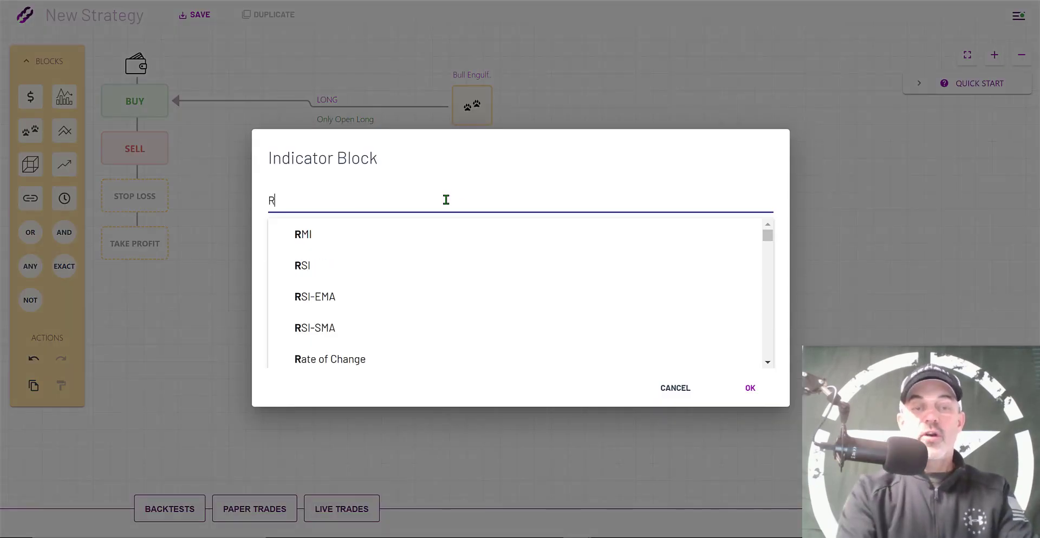
pyautogui.write('SI')
pyautogui.click(315, 236)
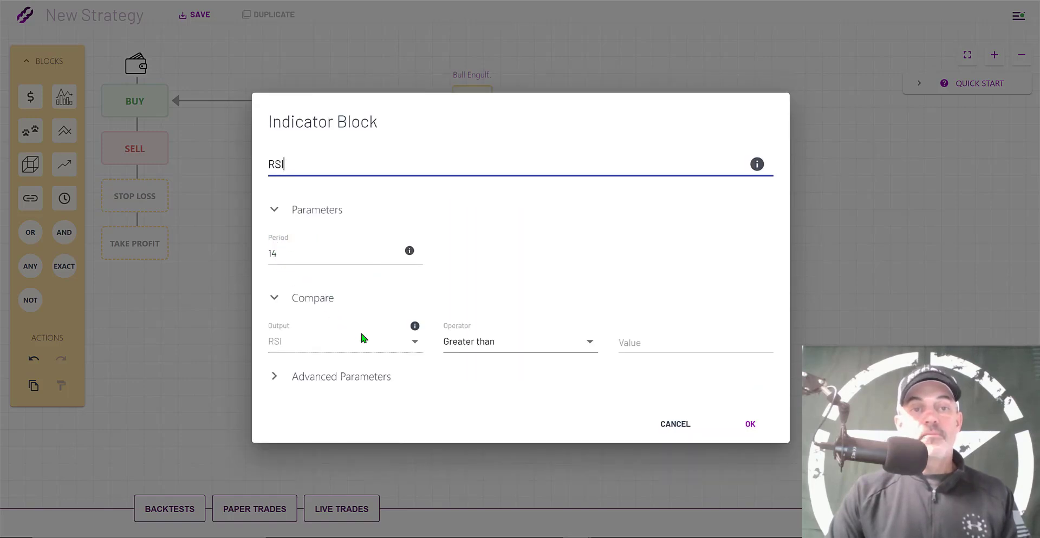
# Set the RSI condition to Crosses down with value 90, and connect the block to the Sell block
pyautogui.click(477, 344)
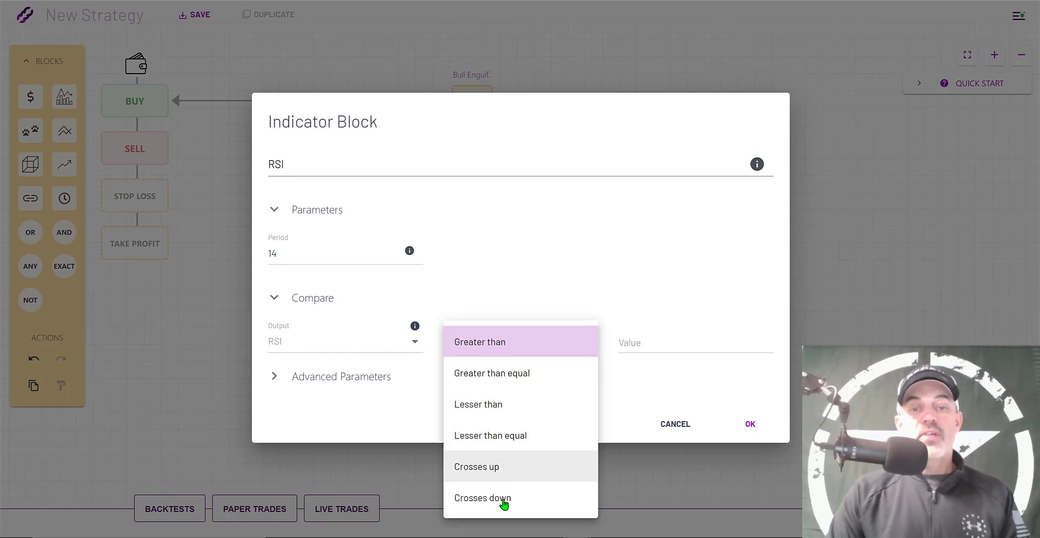
pyautogui.click(477, 497)
pyautogui.click(657, 334)
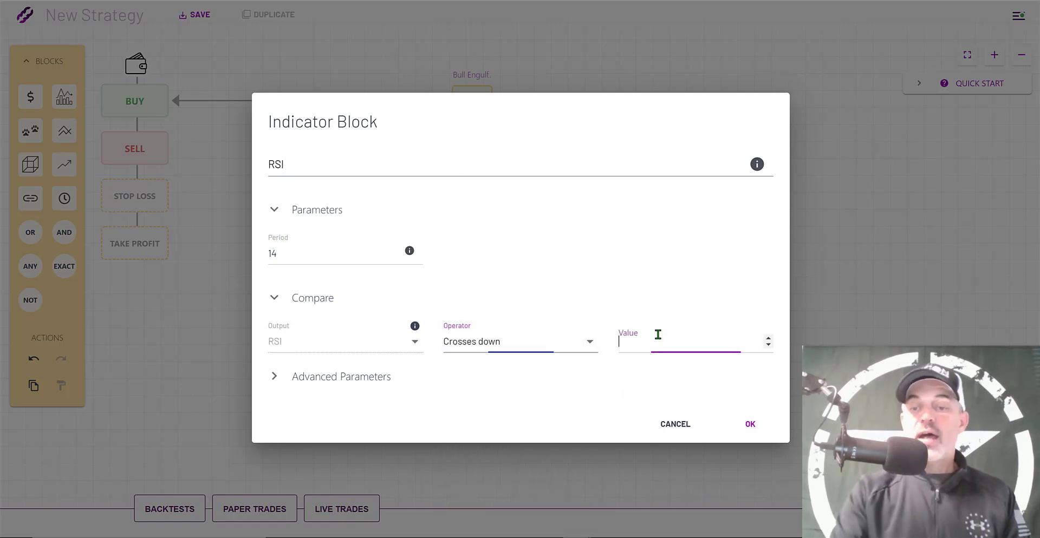
pyautogui.write('90')
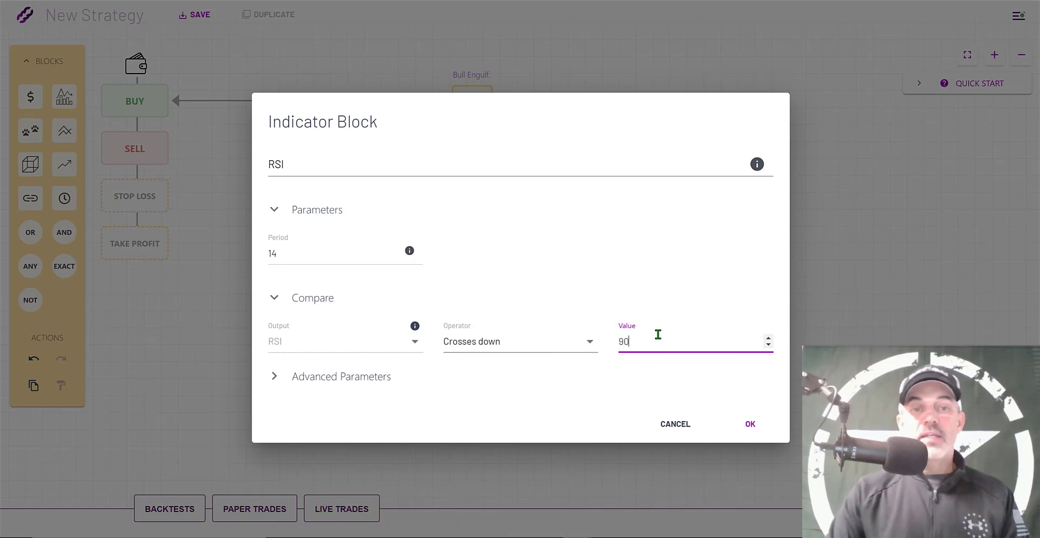
pyautogui.click(358, 379)
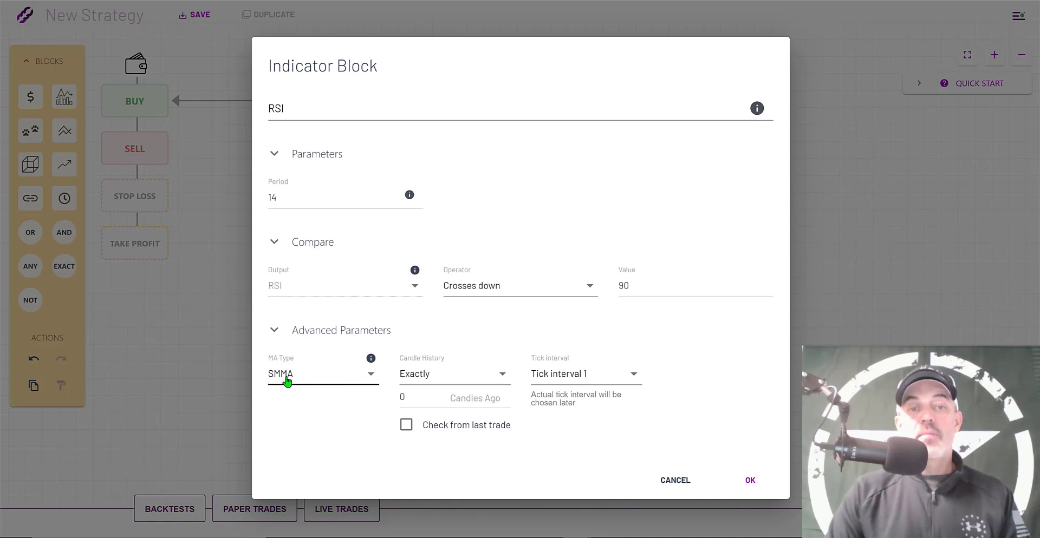
pyautogui.click(750, 480)
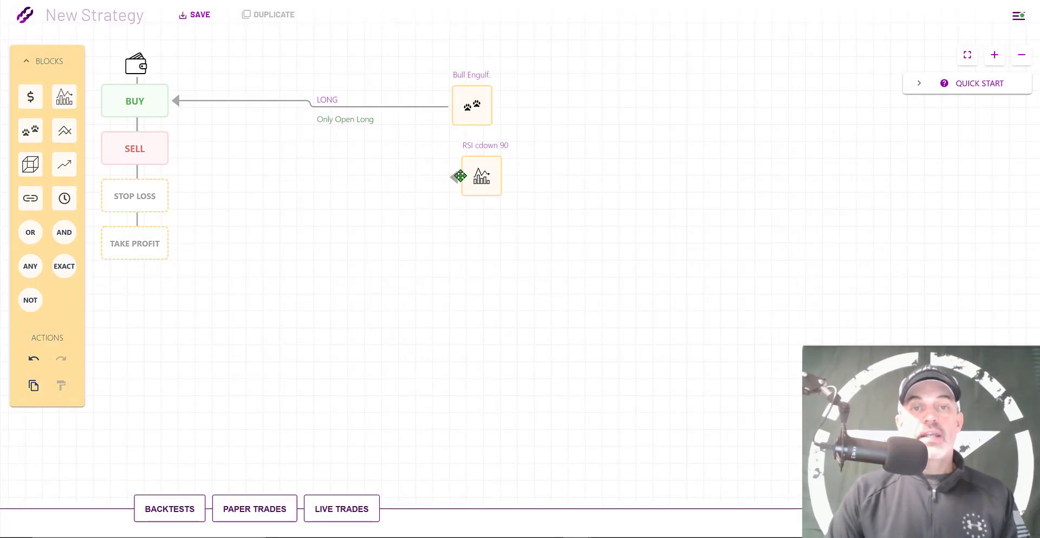
pyautogui.moveTo(454, 179); pyautogui.dragTo(144, 146)
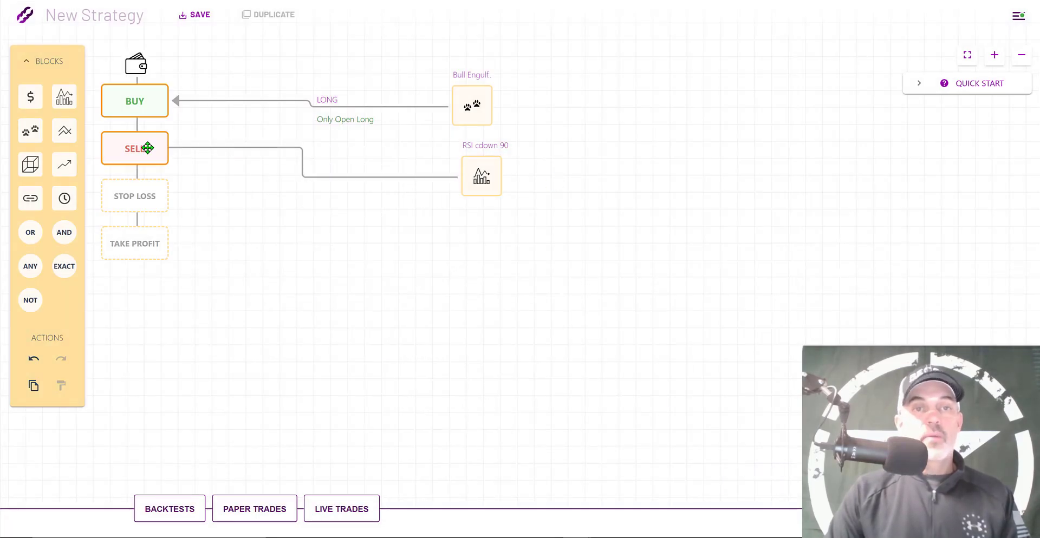
# Rename the sell path SELL and disable Open Short Position and Reverse open long to short, so it only closes longs
pyautogui.click(358, 177)
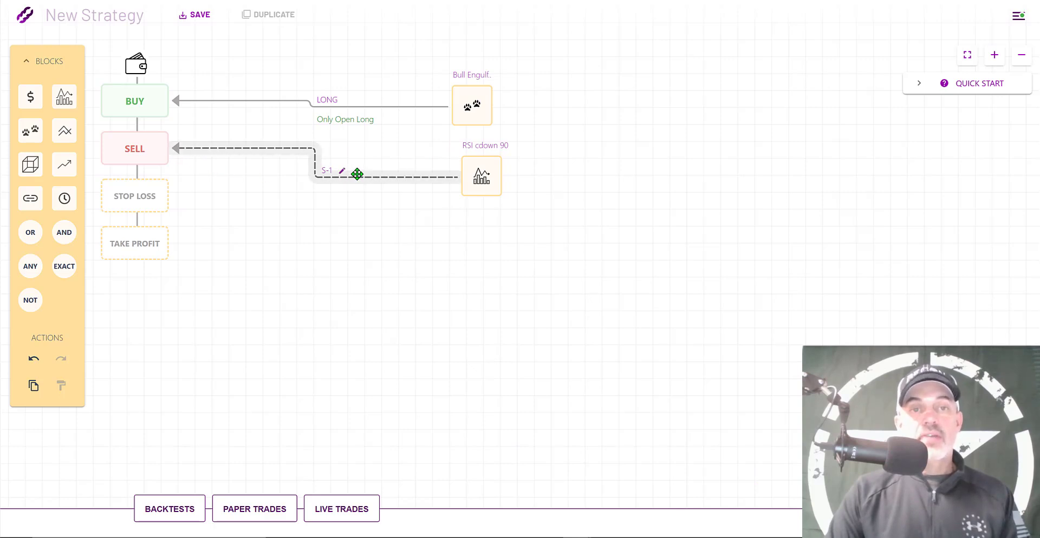
pyautogui.click(343, 173)
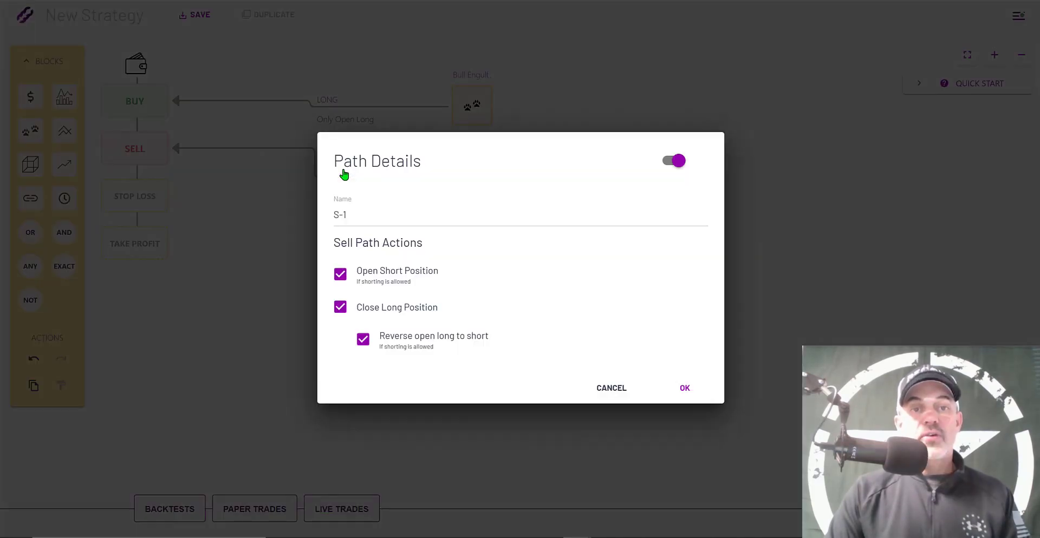
pyautogui.click(341, 275)
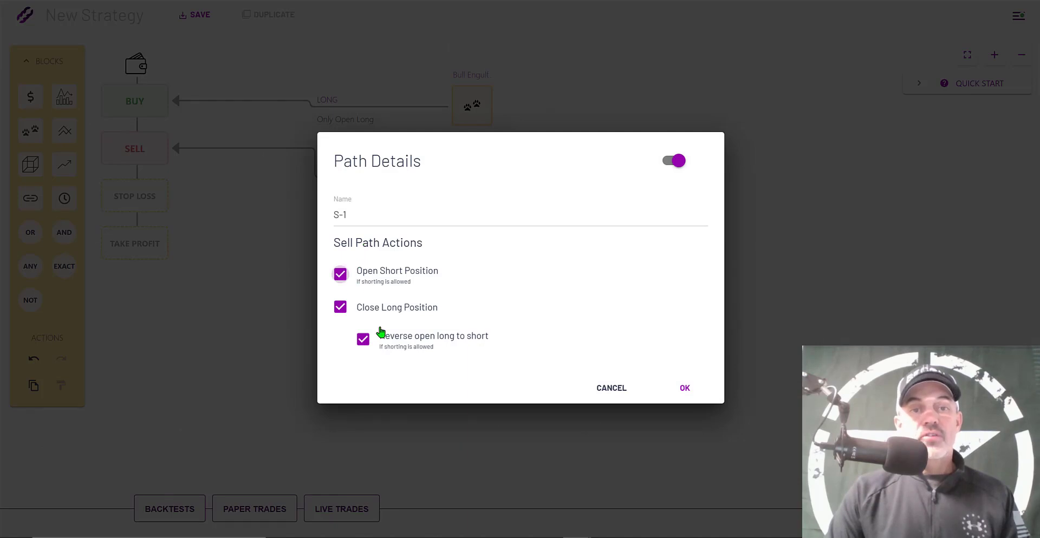
pyautogui.click(363, 341)
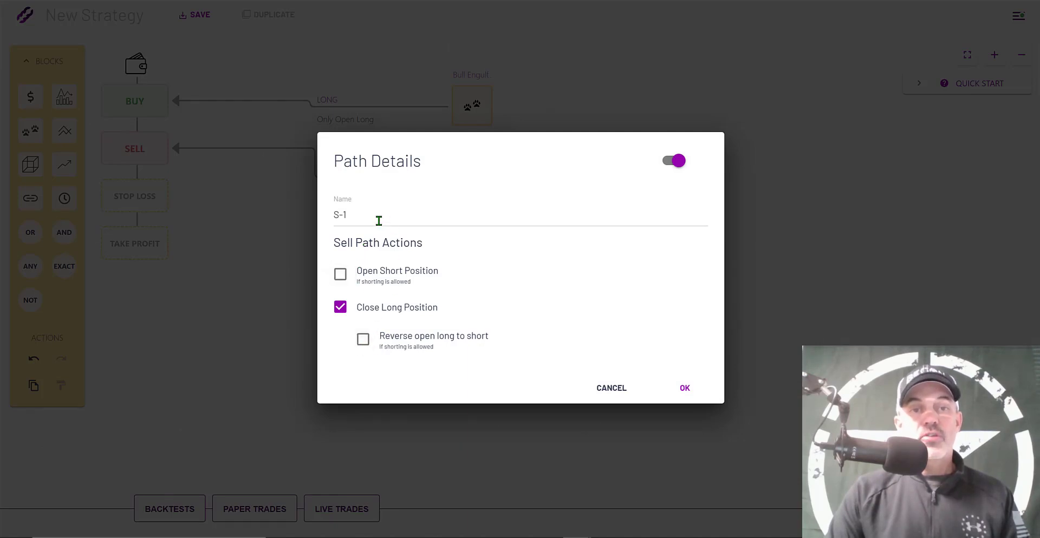
pyautogui.click(319, 219)
pyautogui.hotkey('ctrl', 'a')
pyautogui.write('SELL')
pyautogui.press('Return')
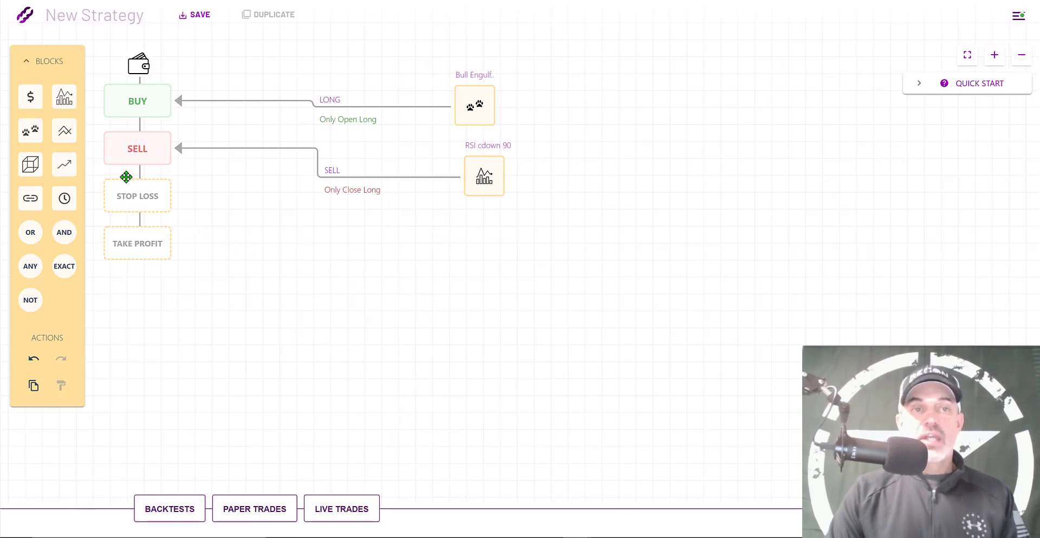
# Enable a percentage stop loss of 4.7% without trailing on the Stop Loss block
pyautogui.click(137, 197)
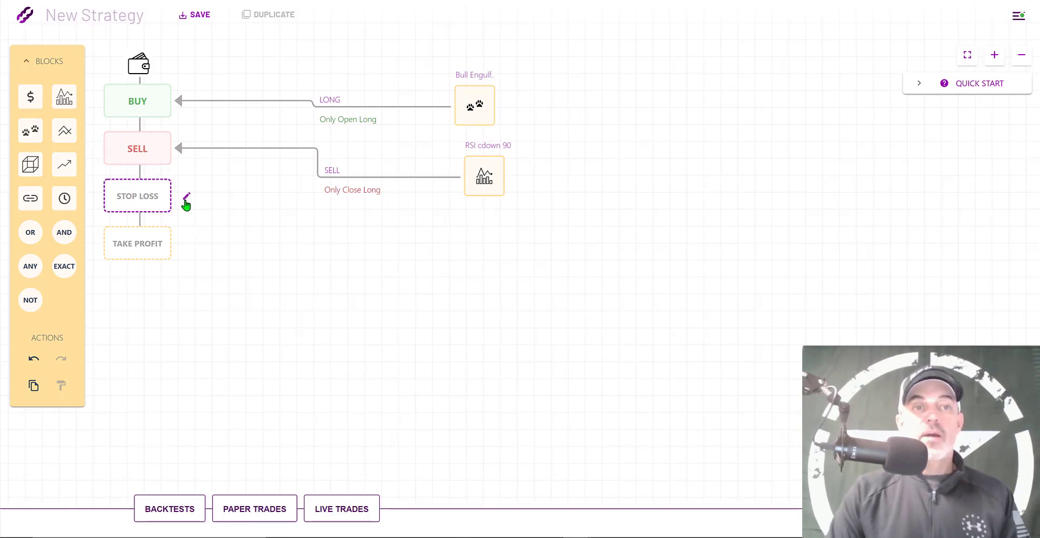
pyautogui.click(139, 195)
pyautogui.click(141, 195)
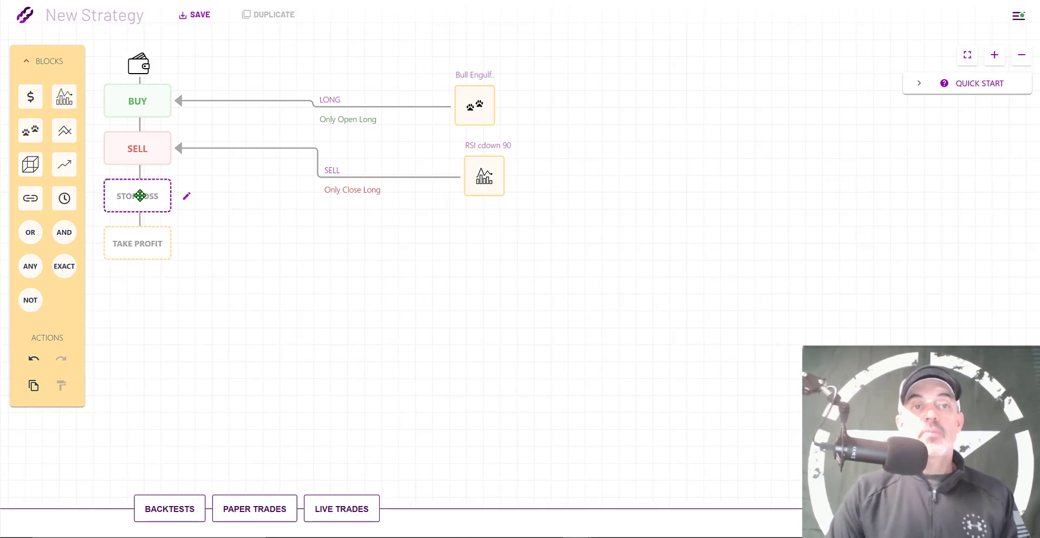
pyautogui.click(184, 198)
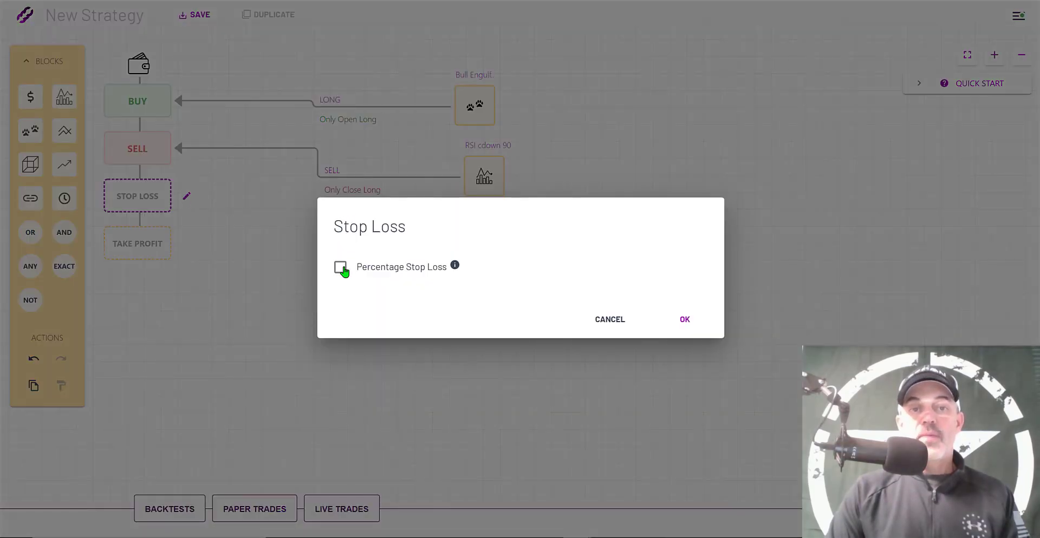
pyautogui.click(342, 268)
pyautogui.click(448, 284)
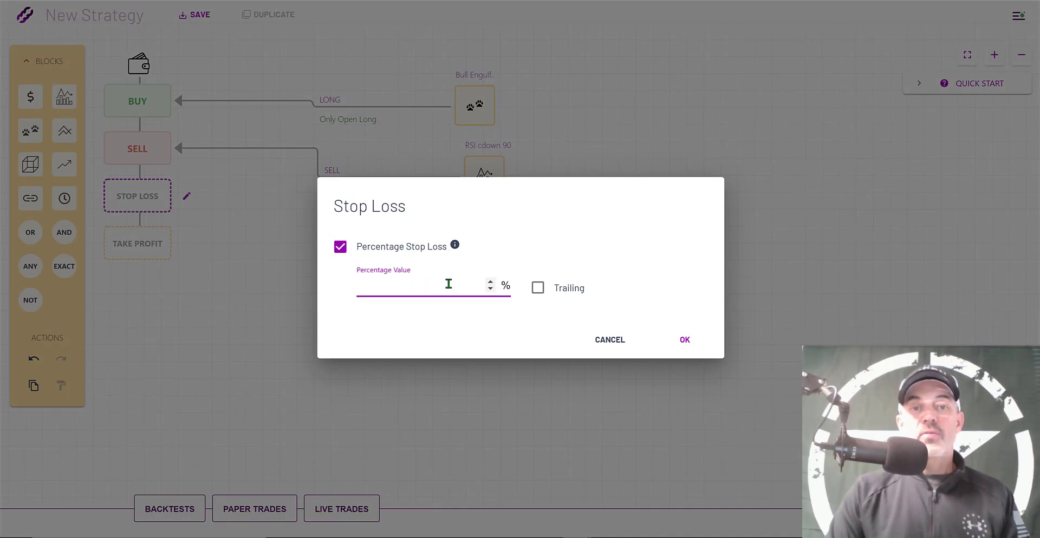
pyautogui.write('4.7')
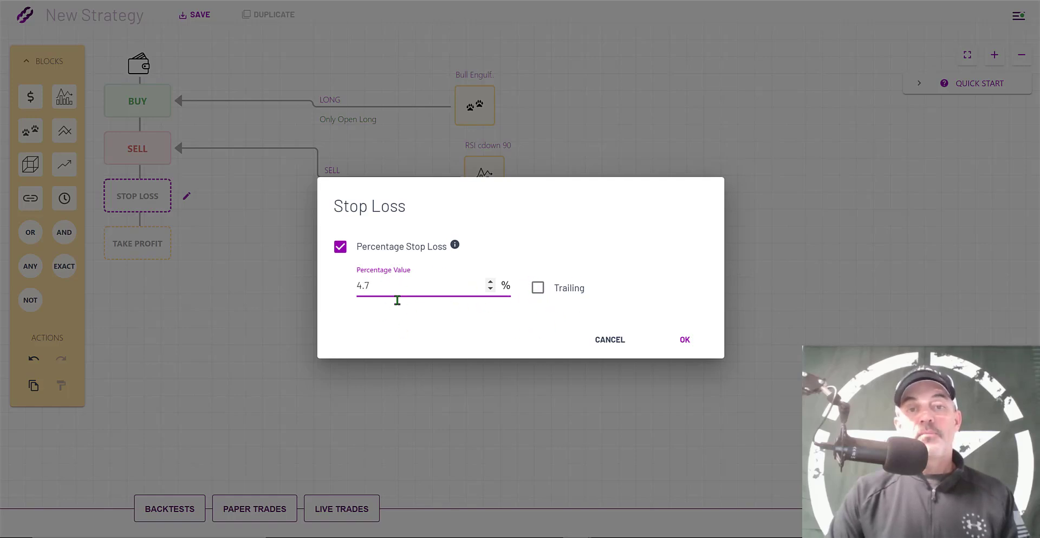
pyautogui.click(682, 344)
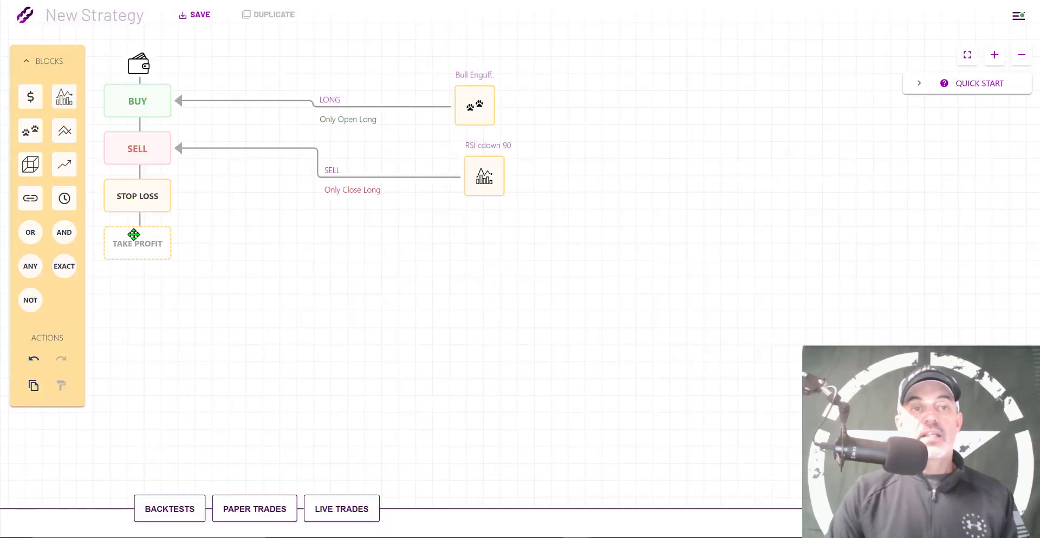
# Enable a 14% percentage take profit on the Take Profit block, with trailing on and a 4% trailing limit
pyautogui.click(135, 244)
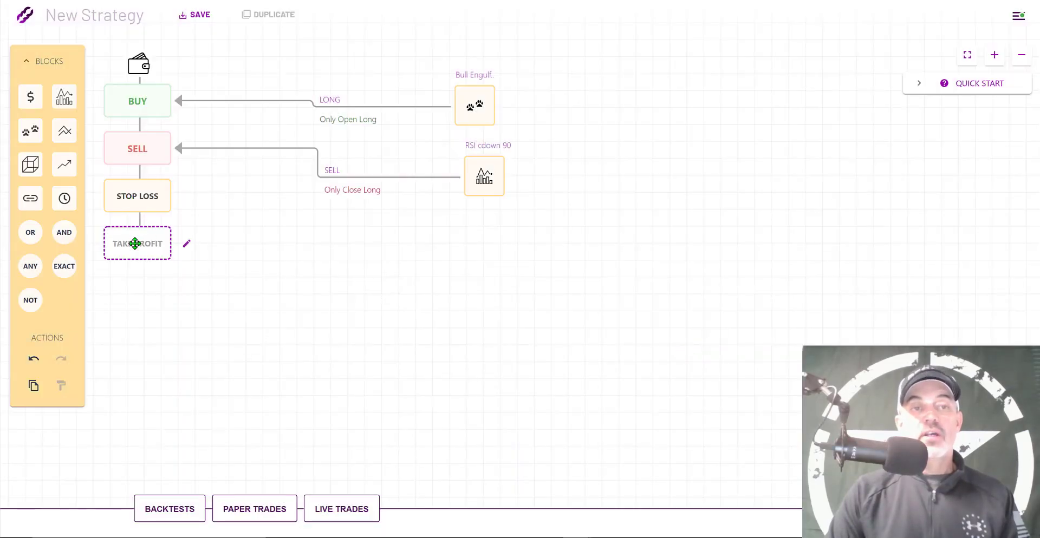
pyautogui.click(187, 245)
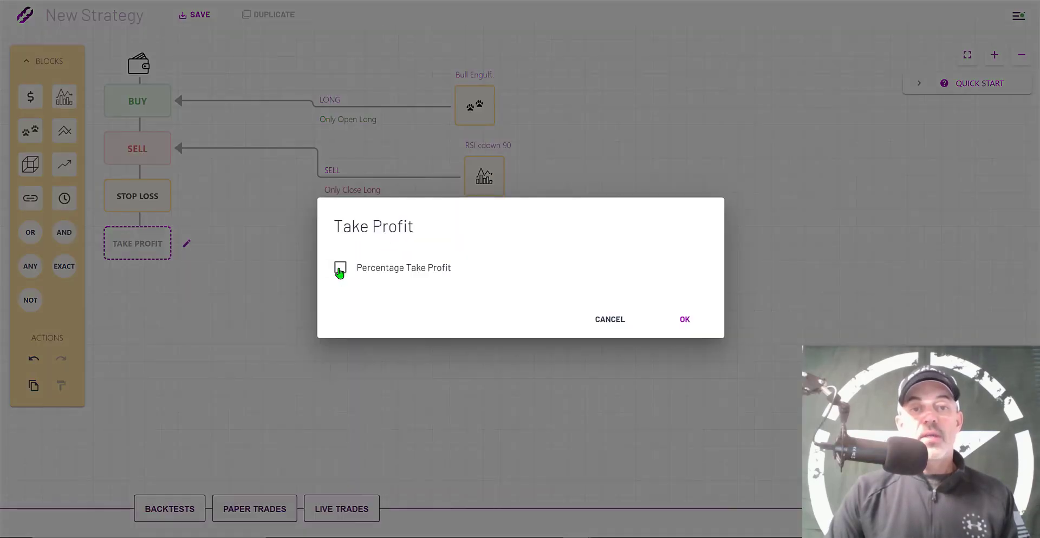
pyautogui.click(341, 270)
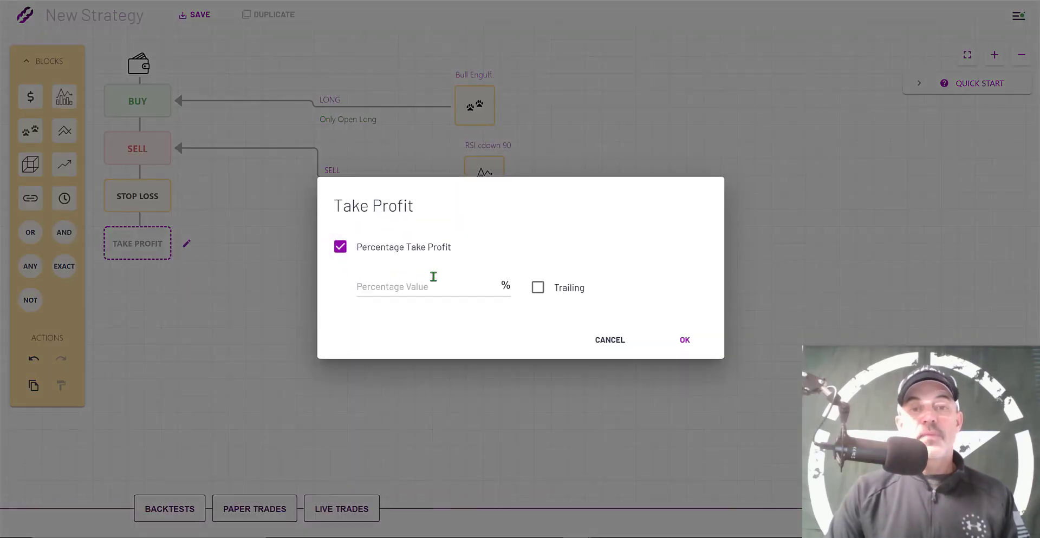
pyautogui.click(466, 276)
pyautogui.write('14')
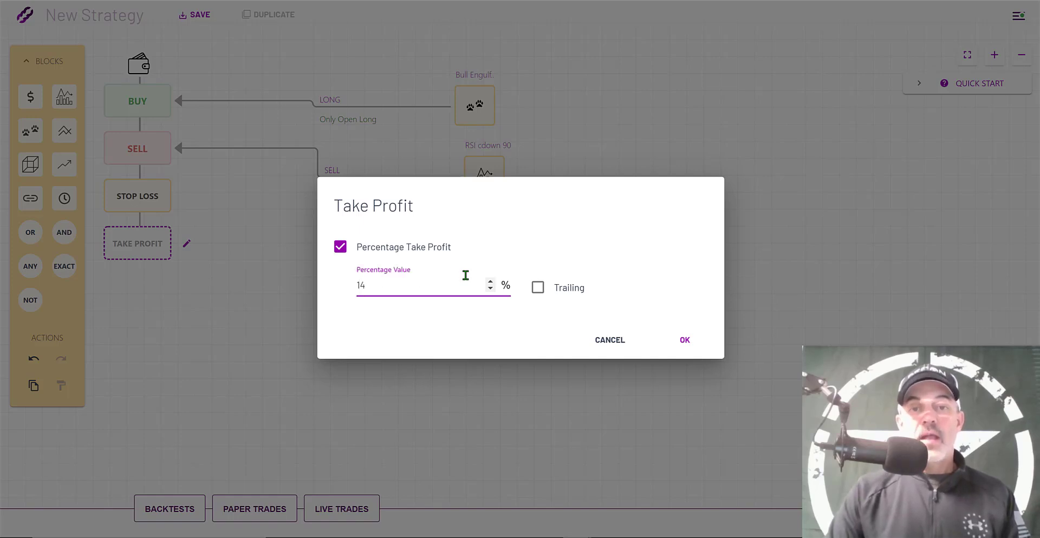
pyautogui.click(538, 288)
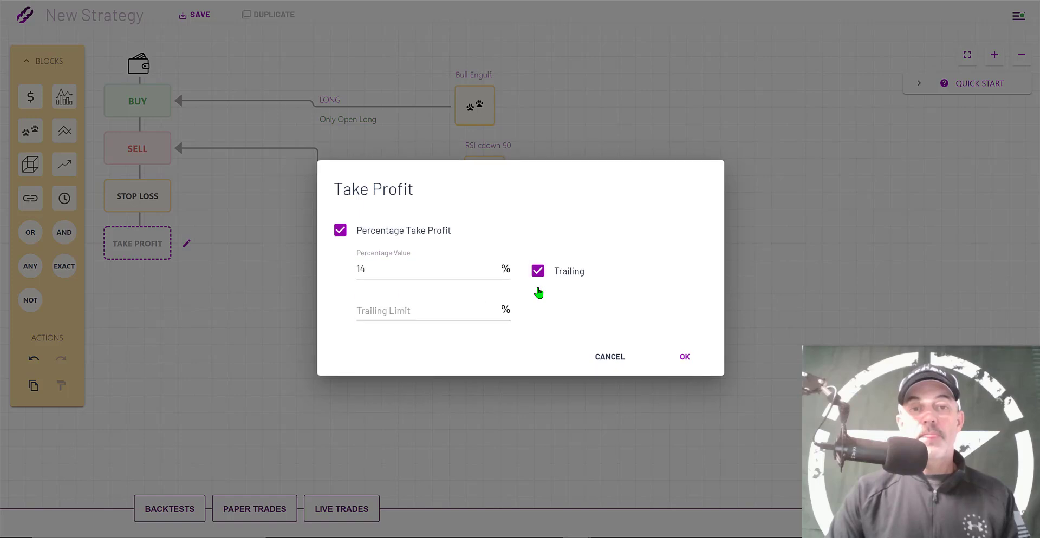
pyautogui.click(433, 313)
pyautogui.write('4')
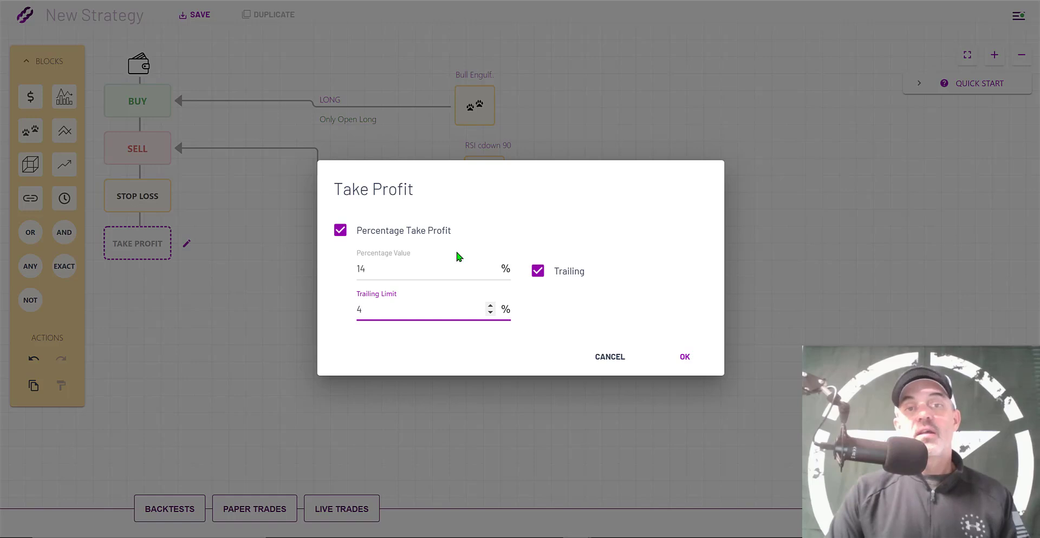
pyautogui.click(681, 358)
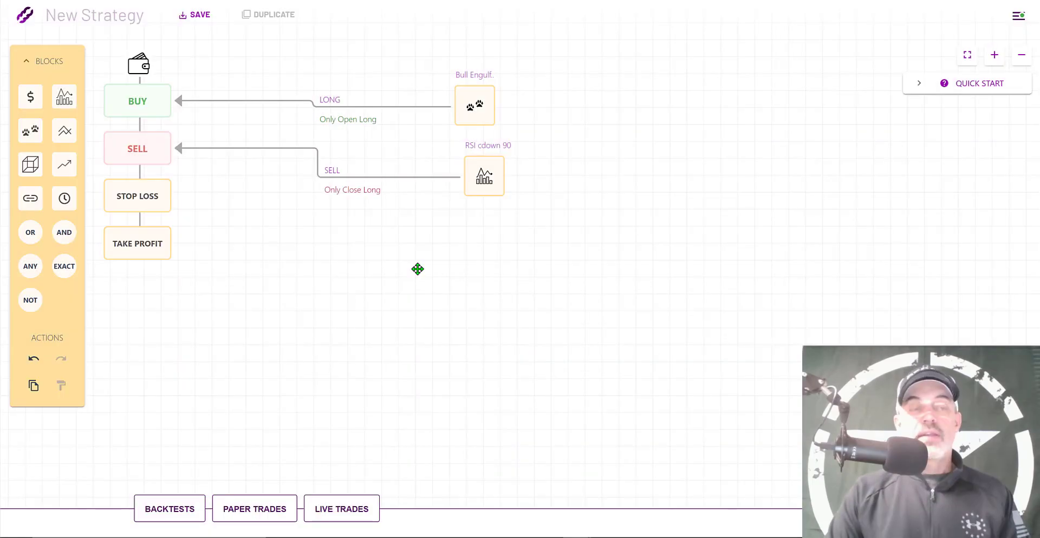
# Name the strategy ENGULFING TORO and save it
pyautogui.click(108, 15)
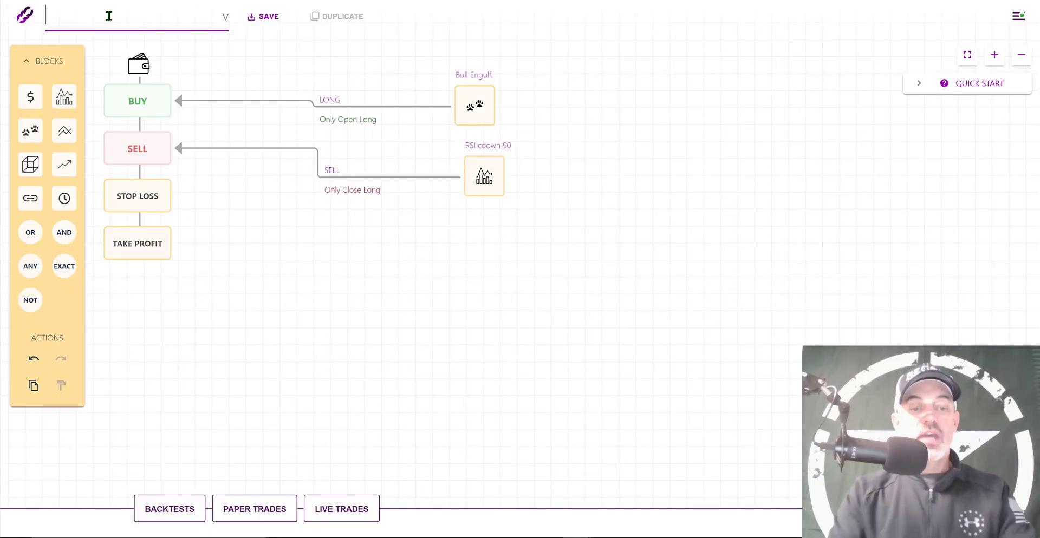
pyautogui.write('ENG')
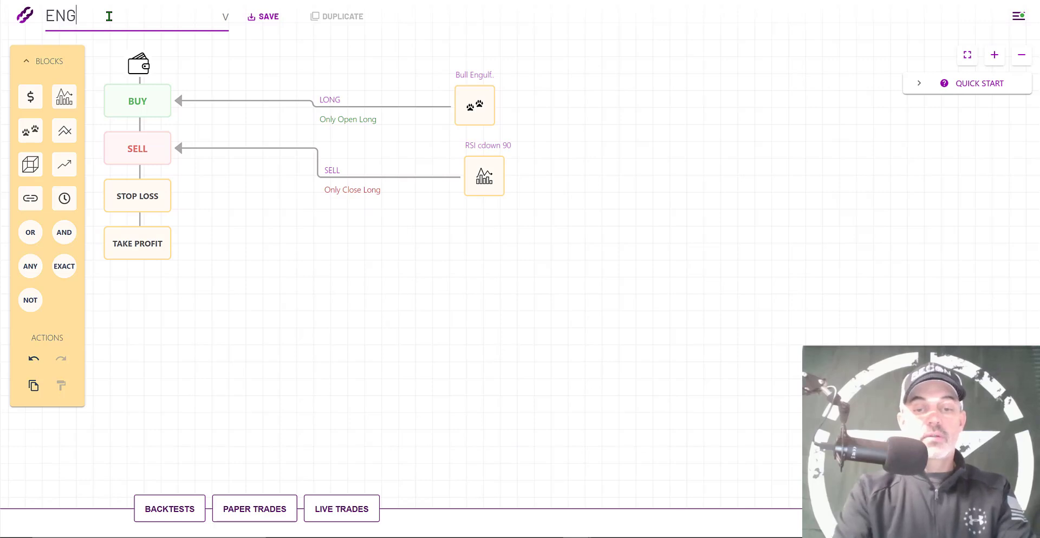
pyautogui.write('ULFING')
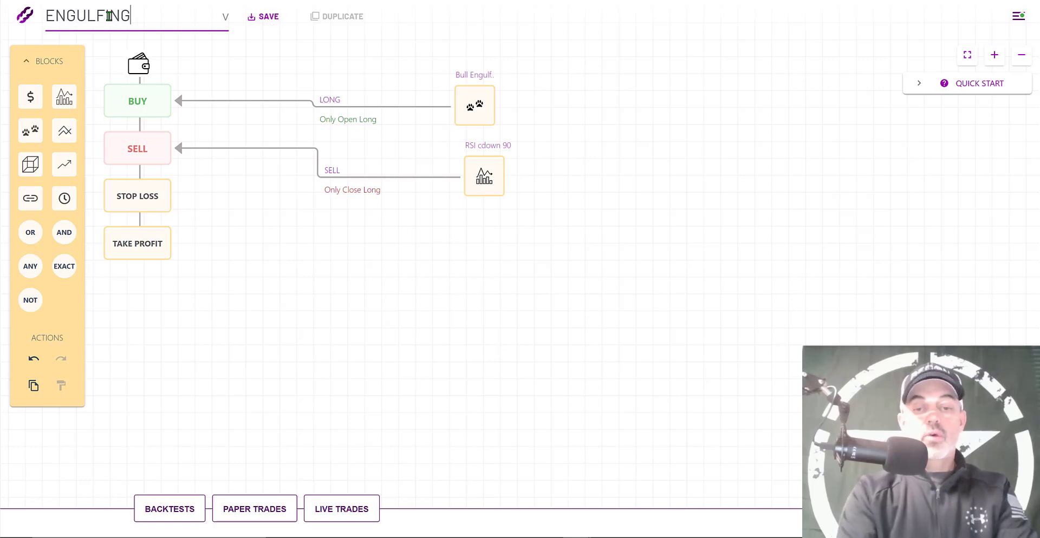
pyautogui.write(' TORO')
pyautogui.press('Return')
pyautogui.click(247, 18)
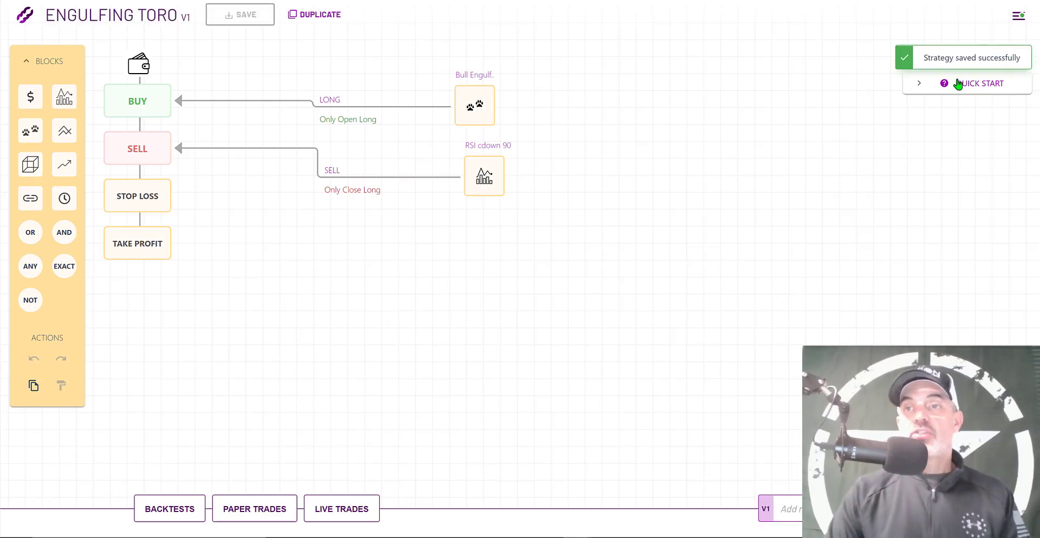
# Start a backtest of the strategy on Binance with market USDT, asset ETH and a 1H tick interval
pyautogui.click(184, 510)
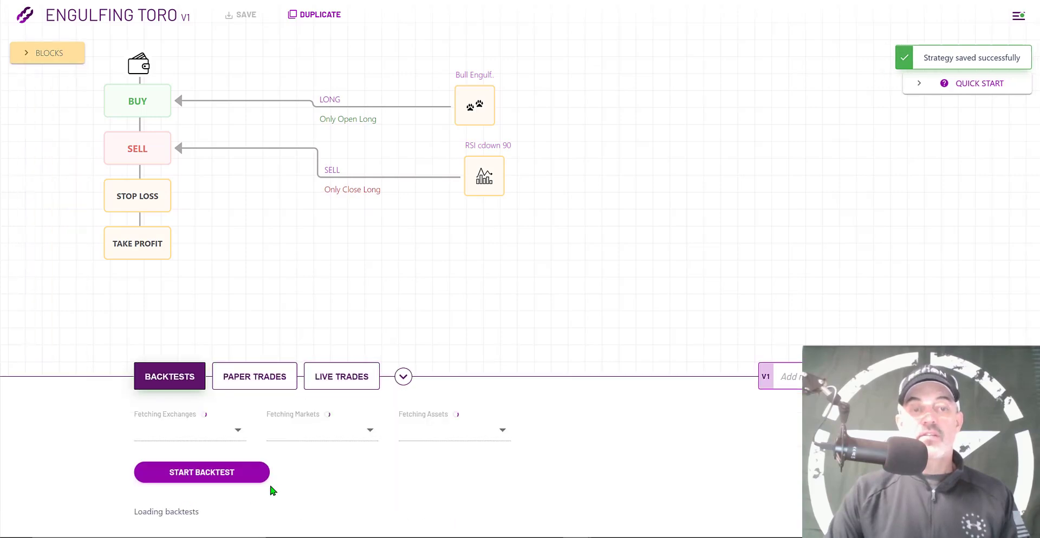
pyautogui.click(241, 432)
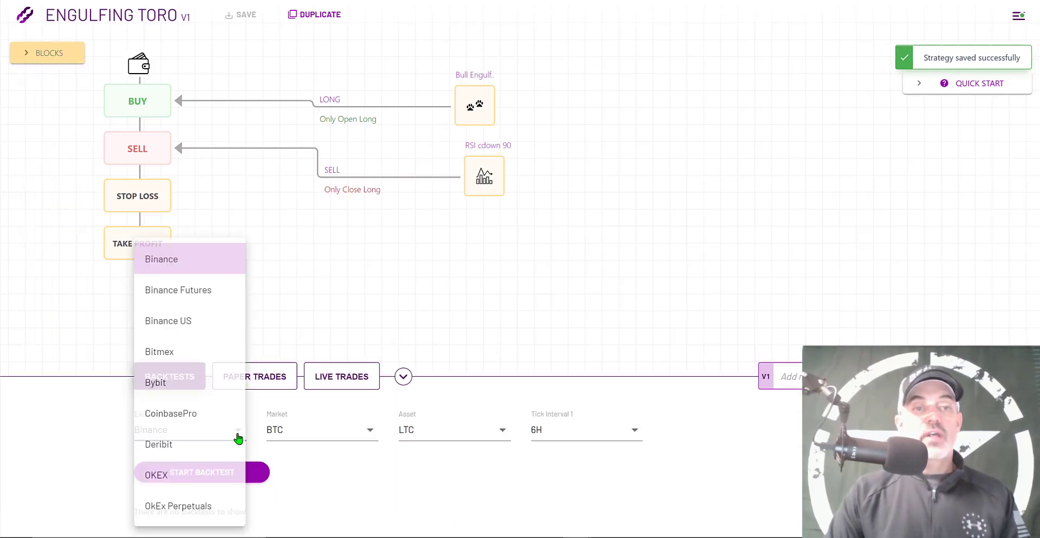
pyautogui.click(173, 256)
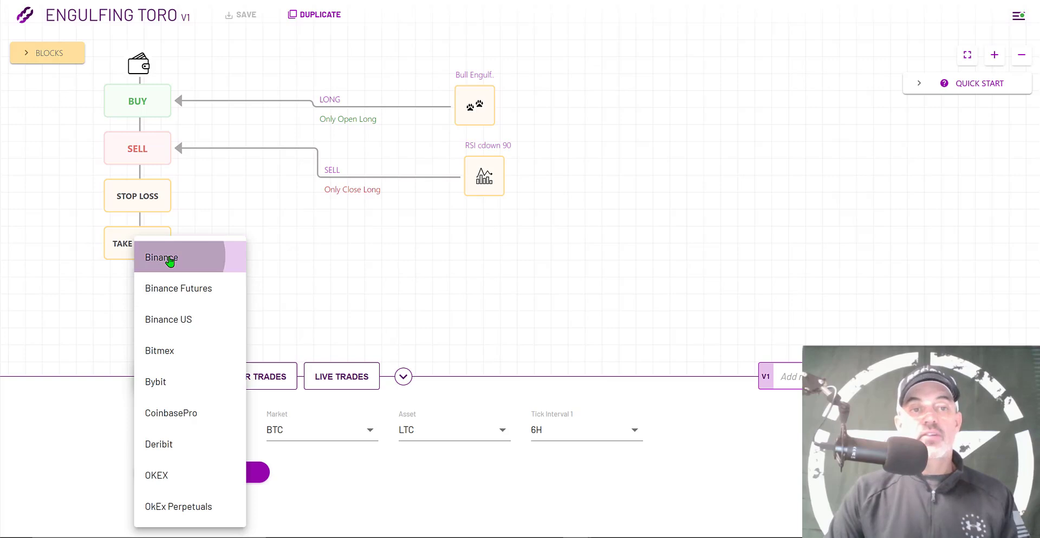
pyautogui.click(357, 431)
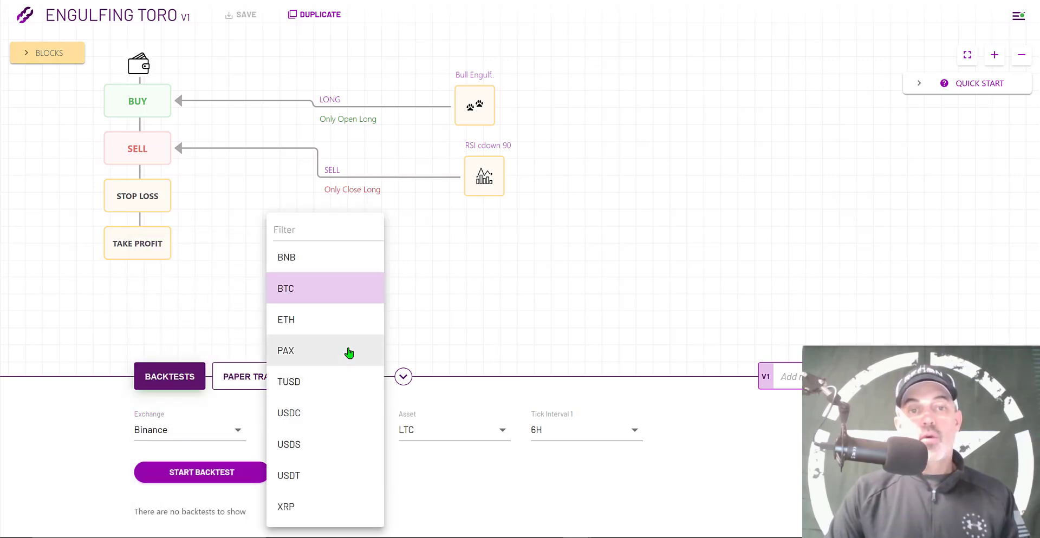
pyautogui.click(292, 477)
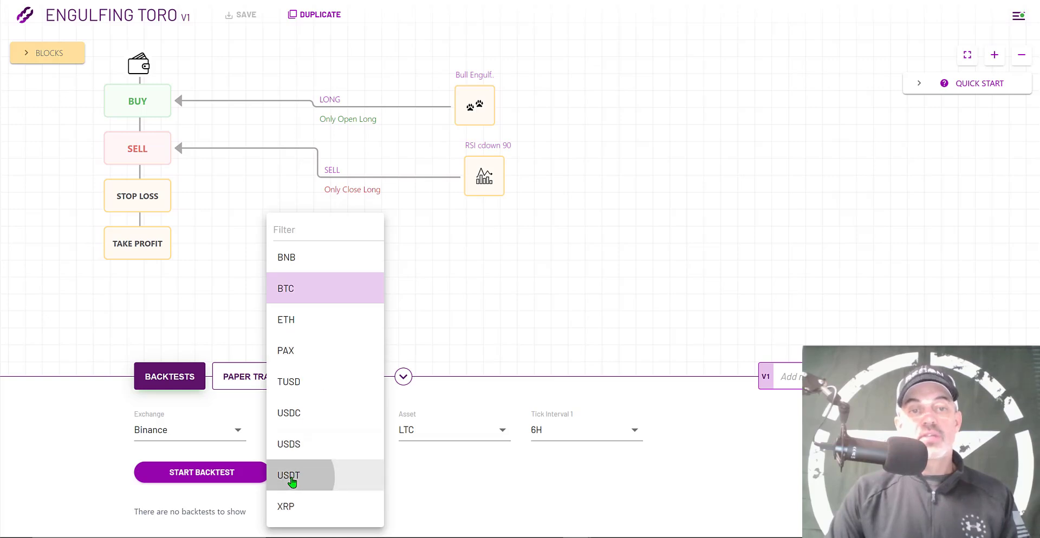
pyautogui.click(440, 428)
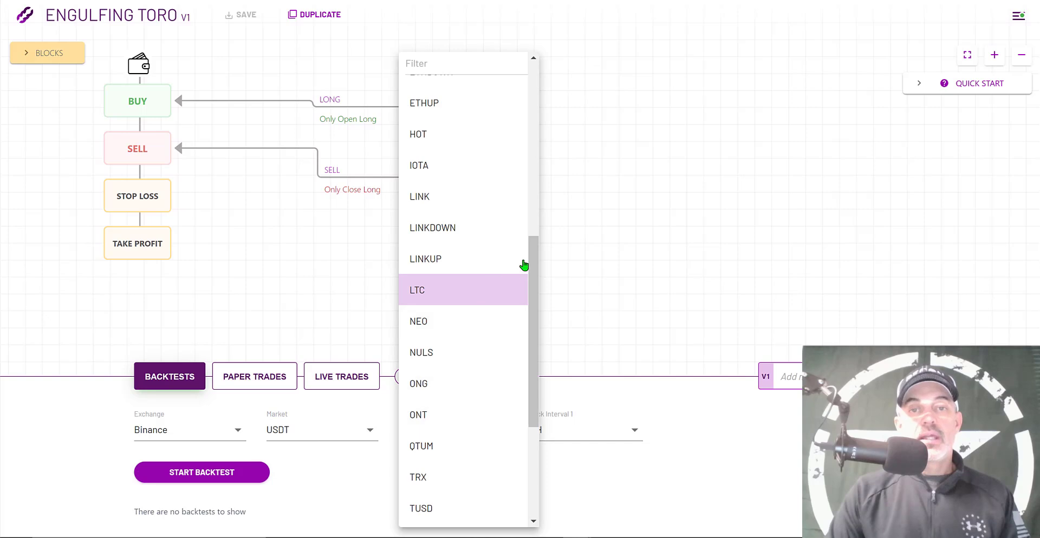
pyautogui.click(553, 427)
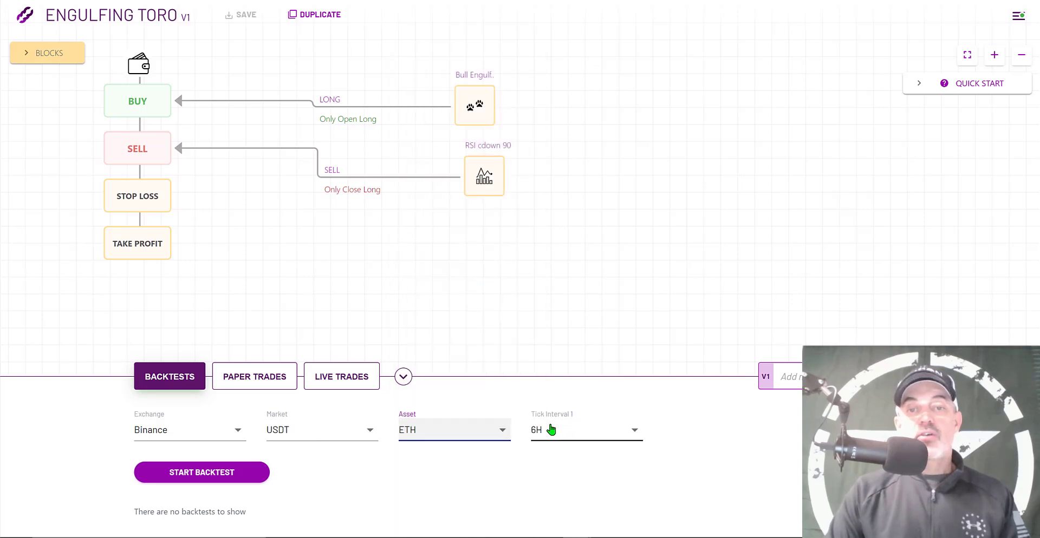
pyautogui.click(551, 429)
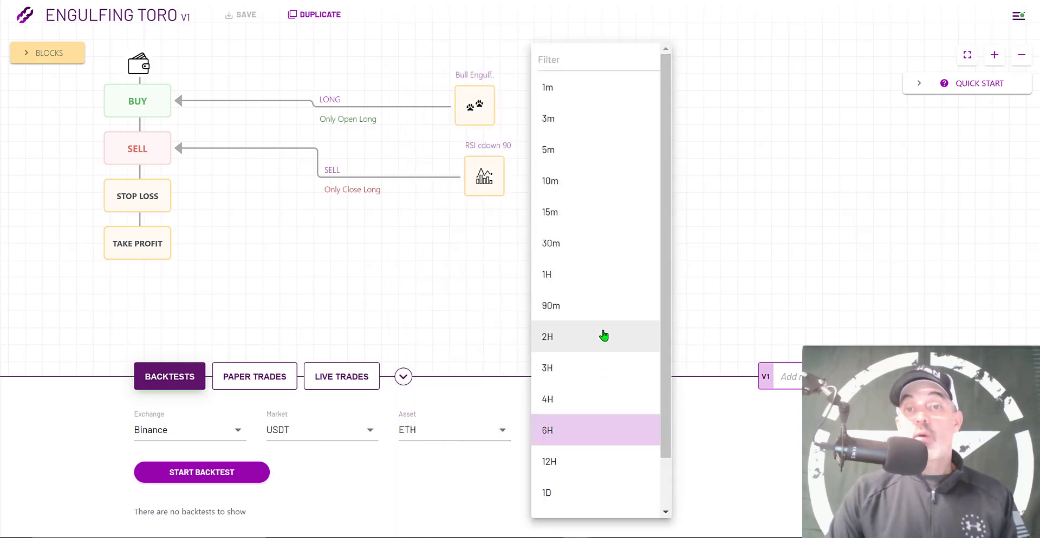
pyautogui.click(582, 287)
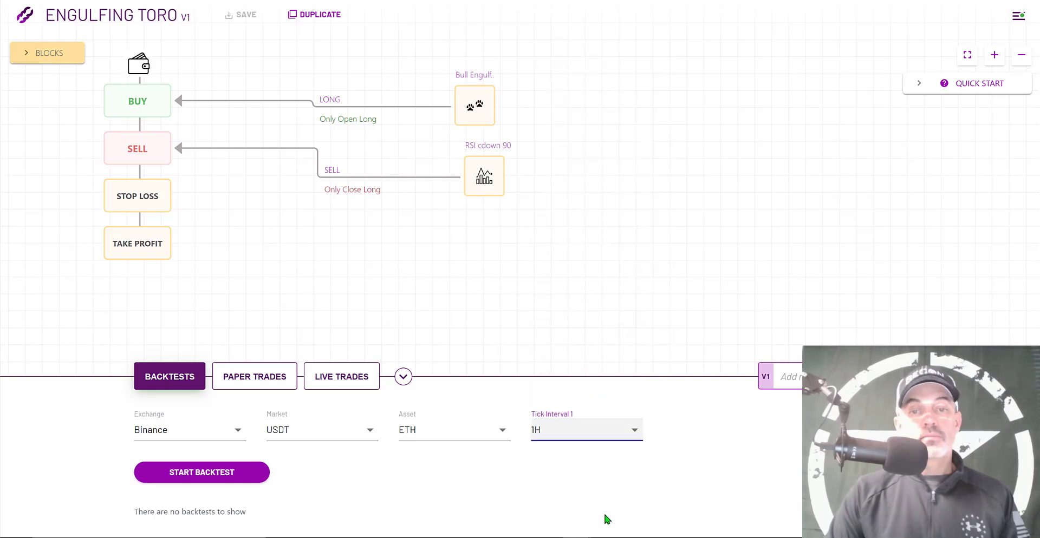
pyautogui.click(236, 472)
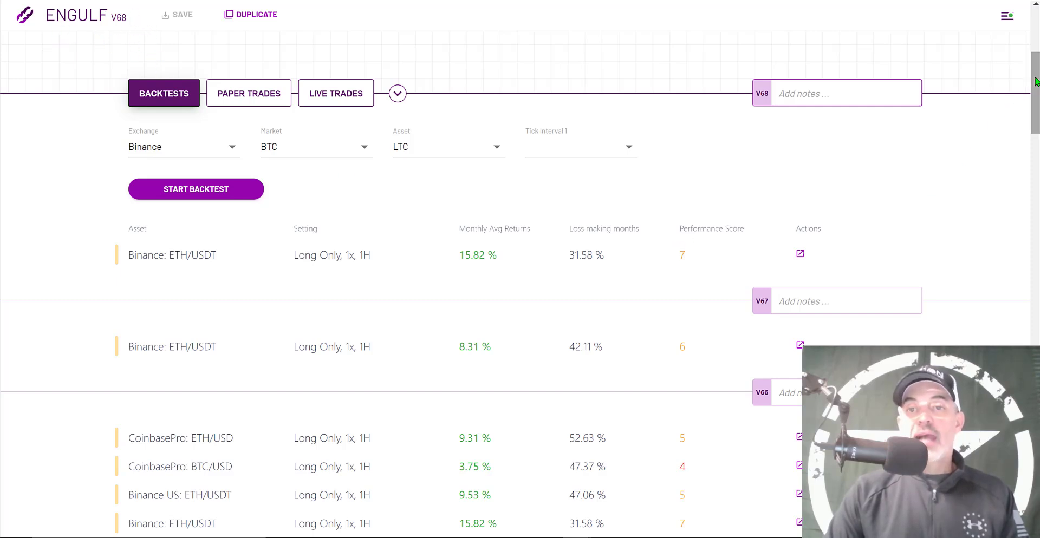
# Look through the backtest results of the earlier versions of the ENGULF strategy
pyautogui.moveTo(1033, 100); pyautogui.dragTo(1029, 78)
pyautogui.scroll(-5, 938, 147)
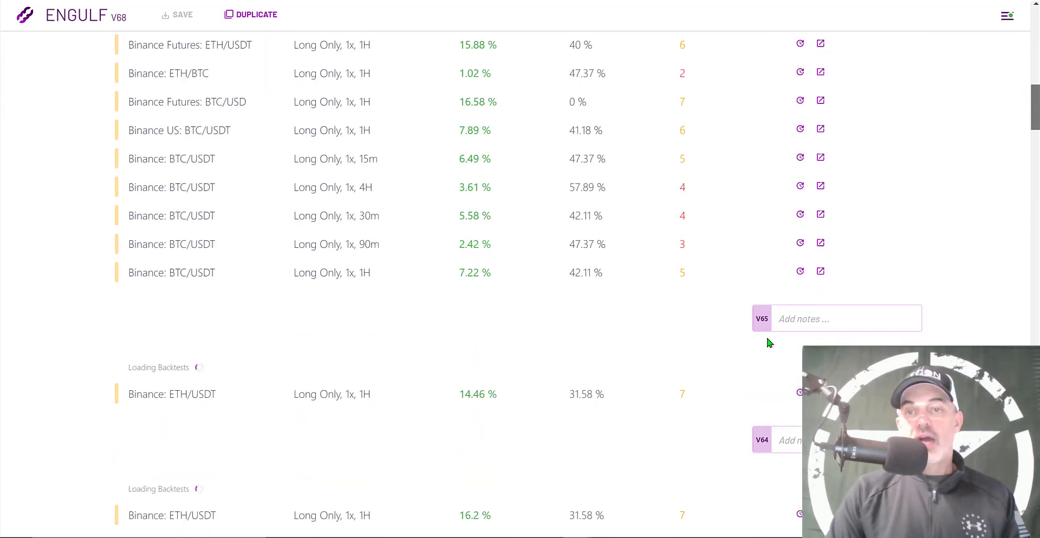
pyautogui.moveTo(1029, 120); pyautogui.dragTo(1036, 87)
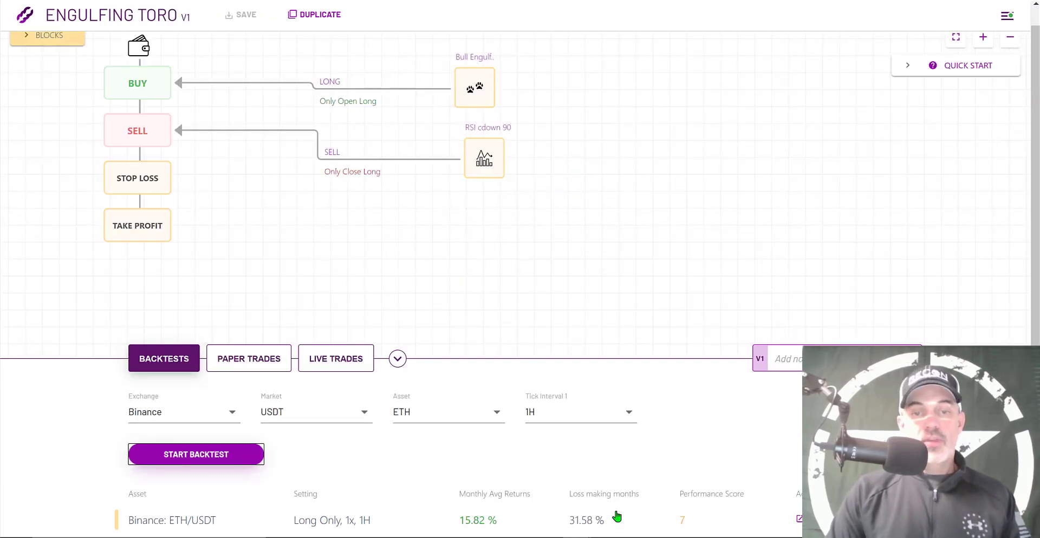
# Open the ENGULFING TORO backtest report for Binance ETH/USDT and compare its overall returns with the market returns
pyautogui.click(798, 520)
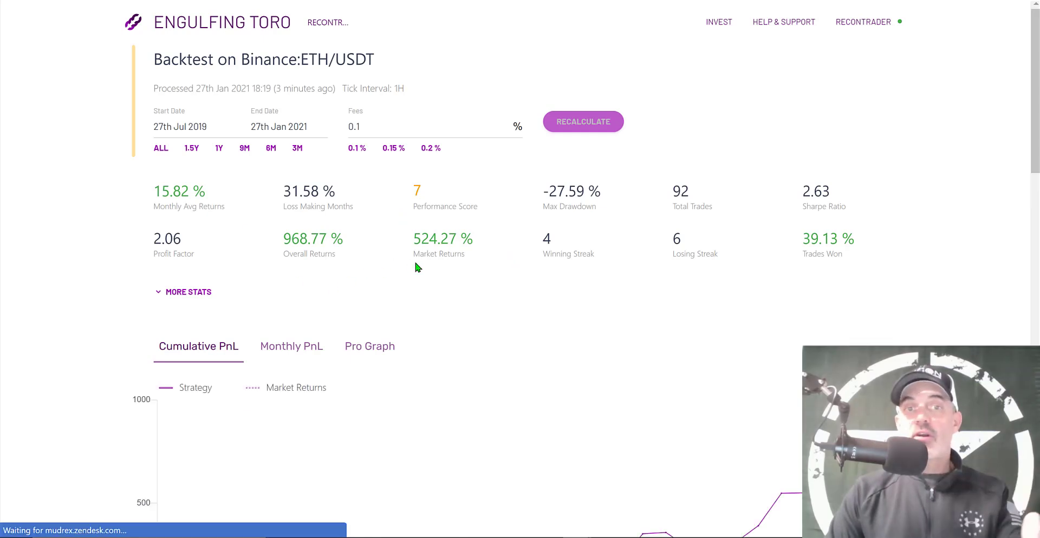
pyautogui.tripleClick(308, 239)
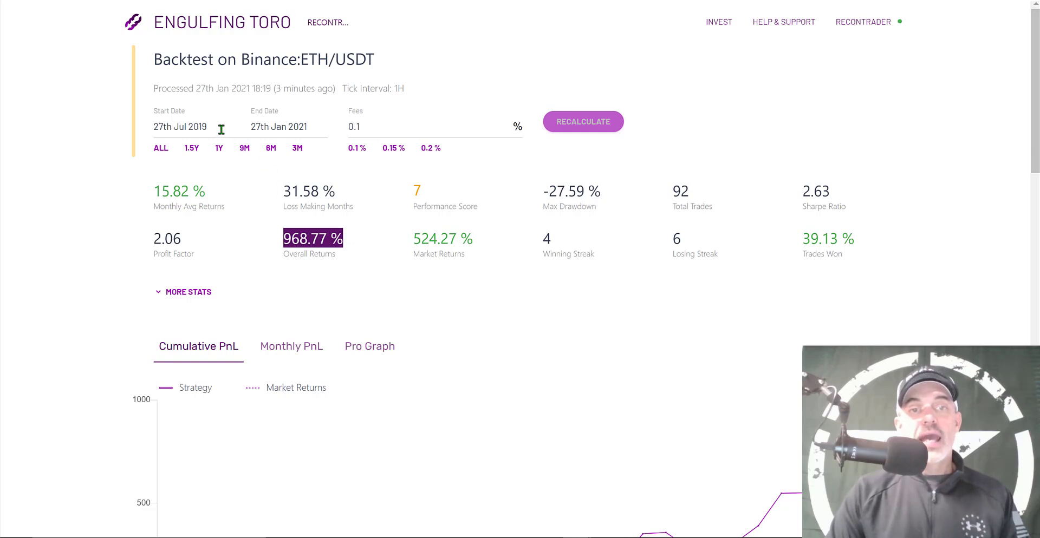
pyautogui.click(384, 242)
pyautogui.moveTo(396, 243); pyautogui.dragTo(477, 245)
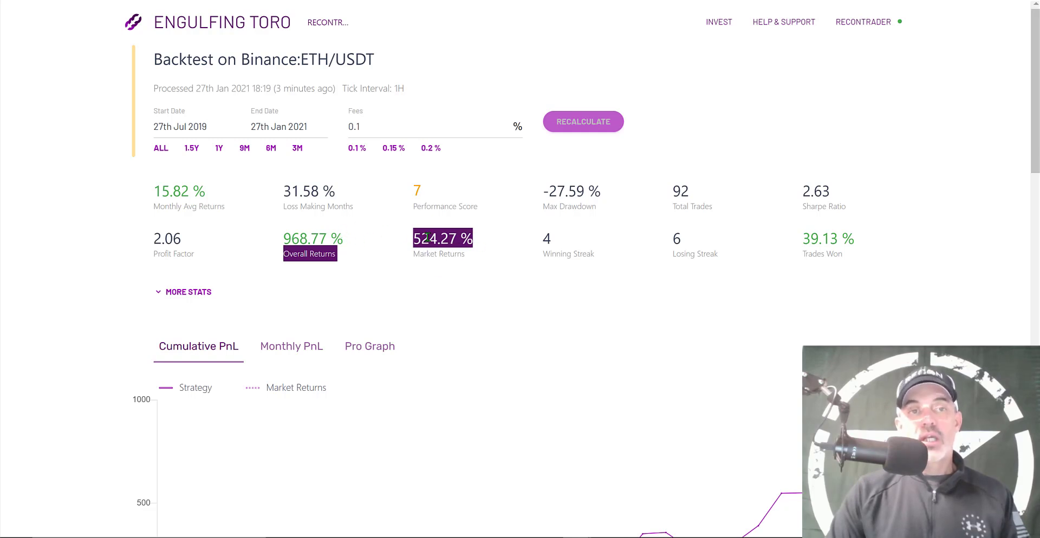
pyautogui.click(696, 102)
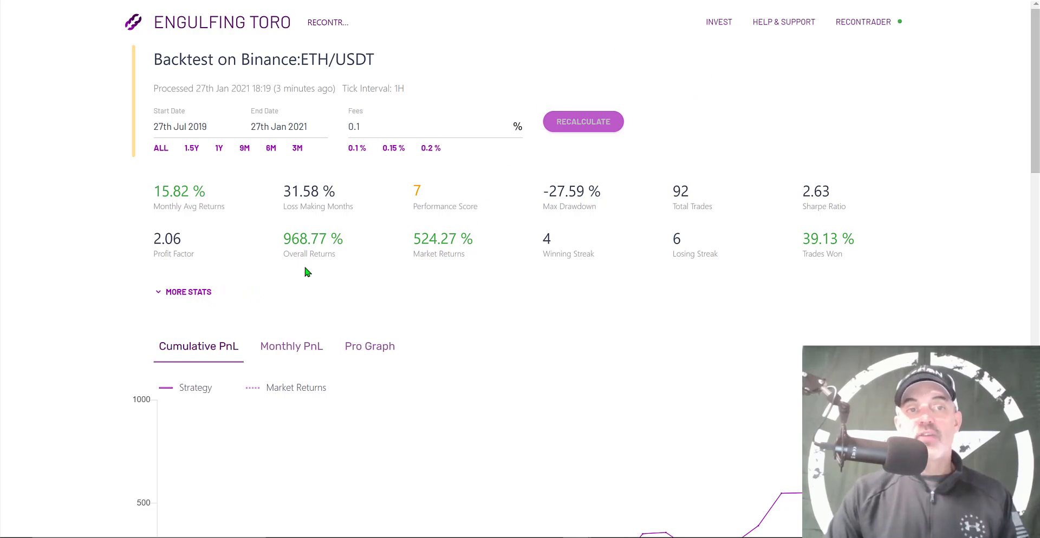
# Recalculate the ETH/USDT backtest for the last 6 months with fees of 0.075%
pyautogui.click(271, 149)
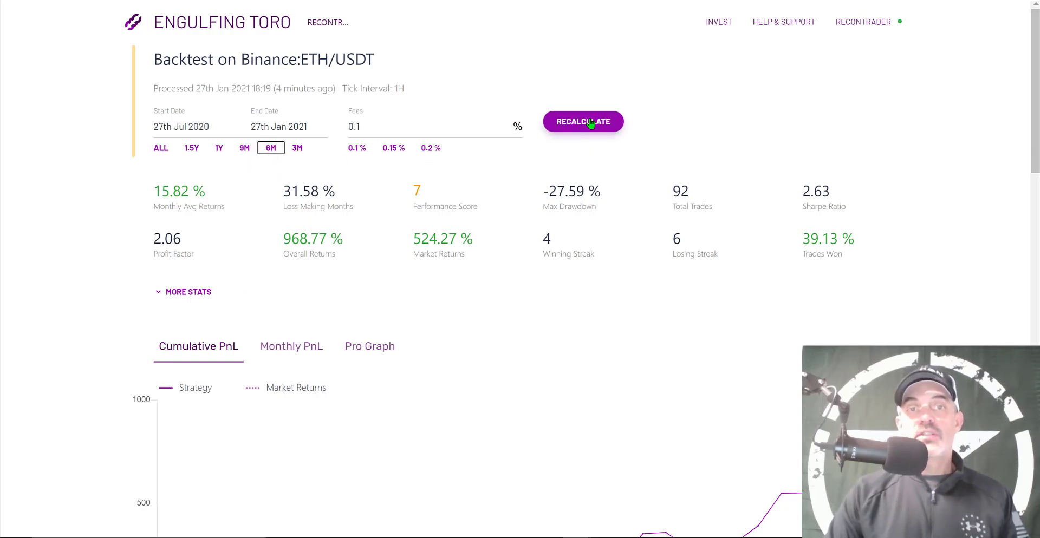
pyautogui.click(590, 123)
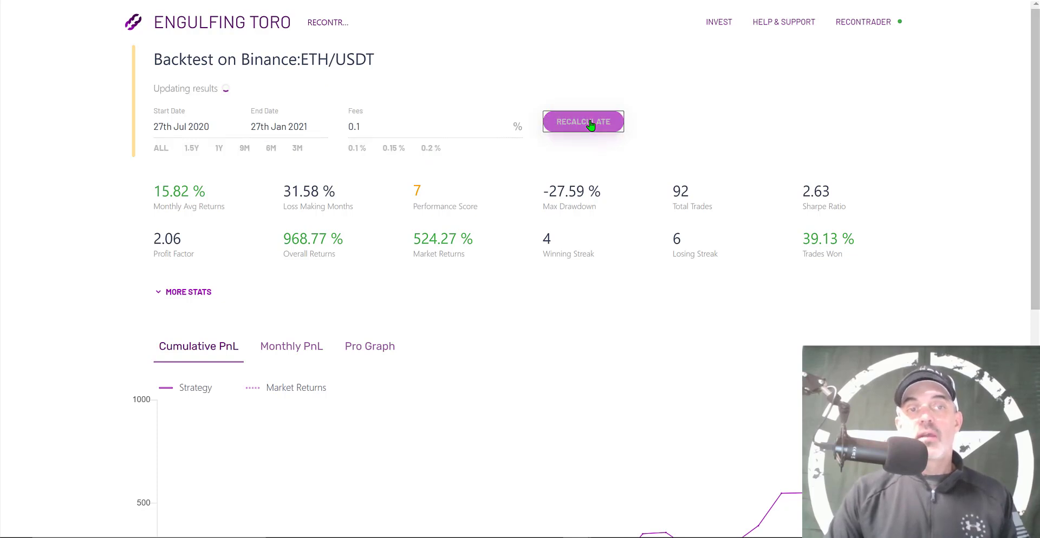
pyautogui.click(372, 122)
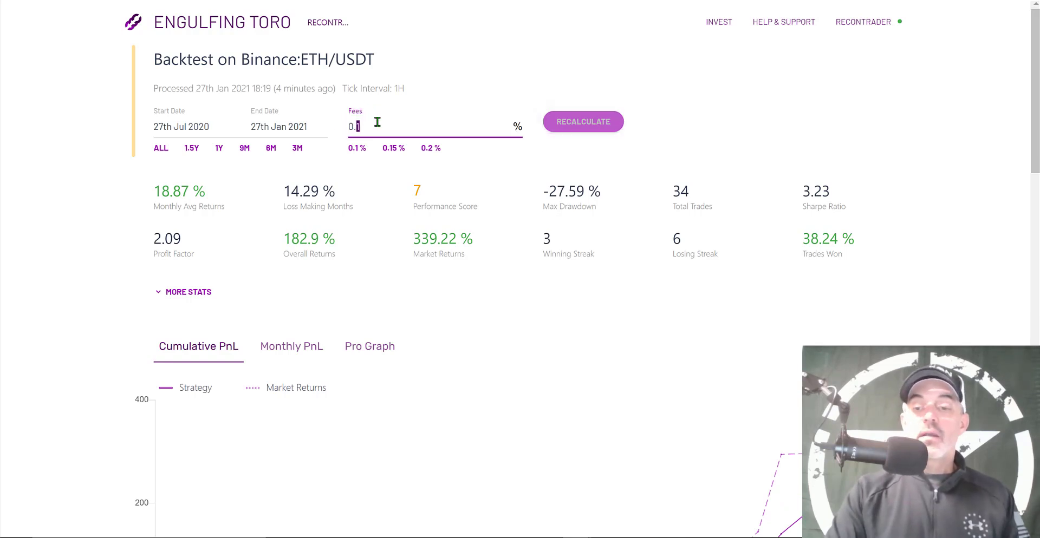
pyautogui.press('BackSpace')
pyautogui.write('075')
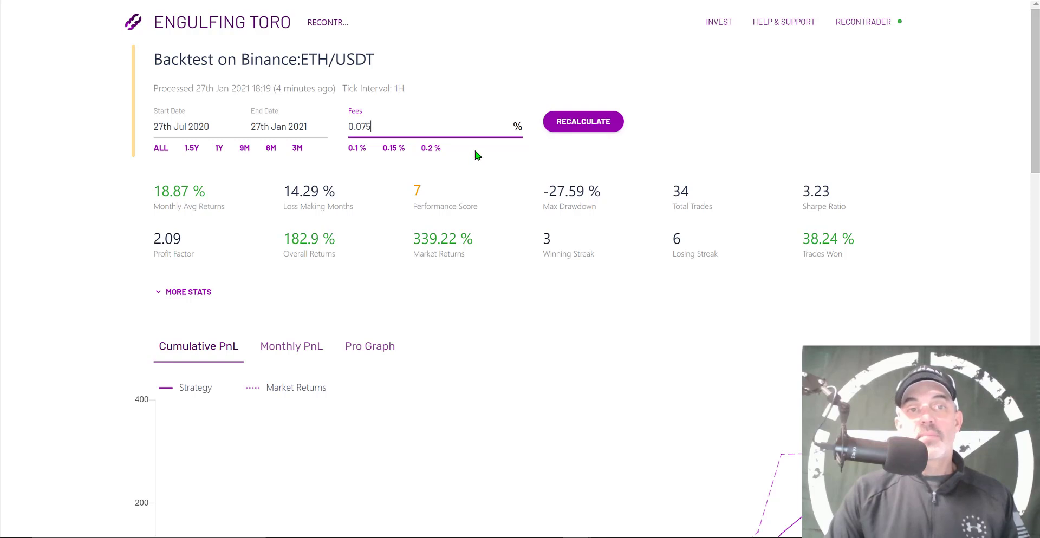
pyautogui.click(605, 119)
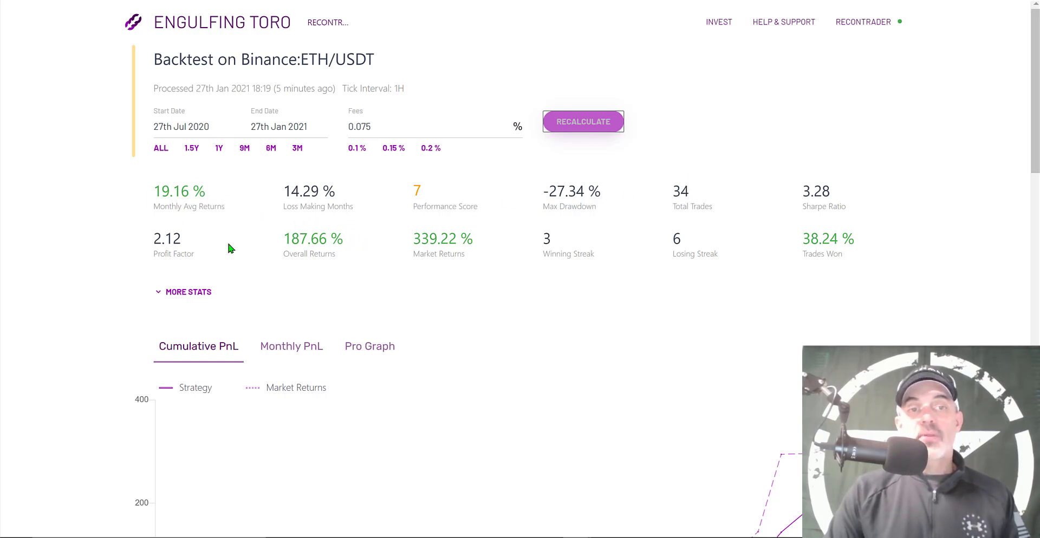
# Compare the overall returns with the market returns for the 6-month backtest period
pyautogui.moveTo(284, 240); pyautogui.dragTo(362, 237)
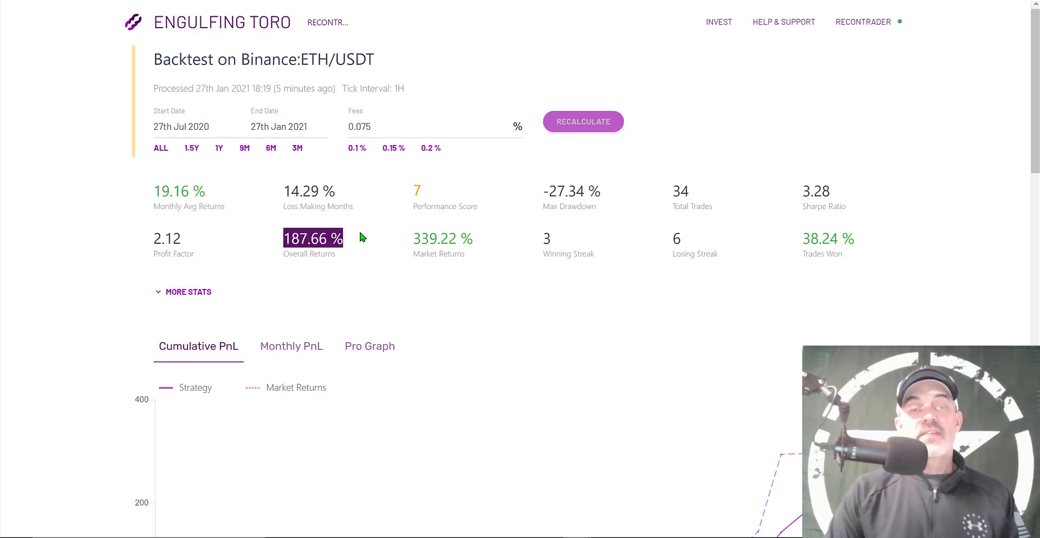
pyautogui.click(406, 250)
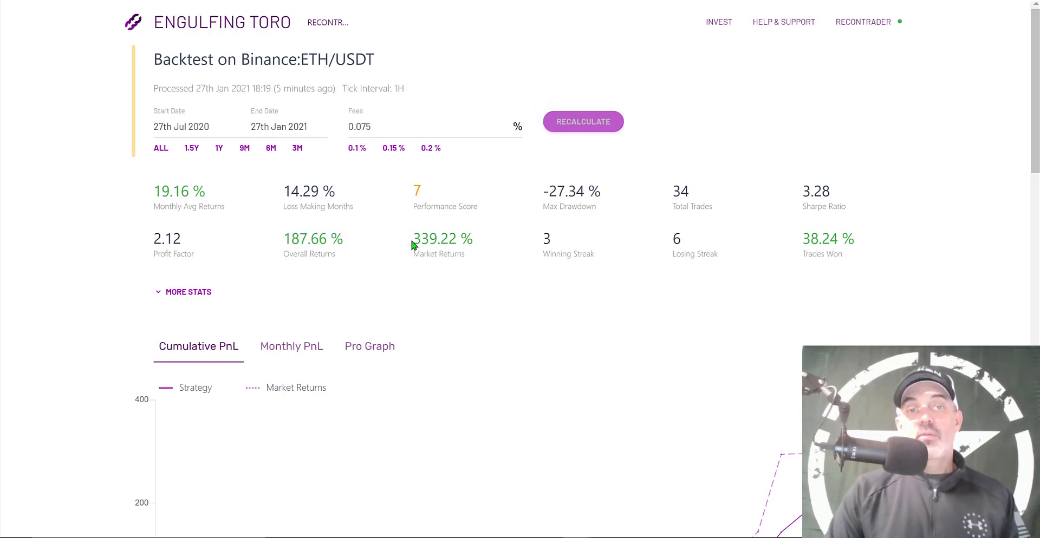
pyautogui.moveTo(412, 238); pyautogui.dragTo(492, 237)
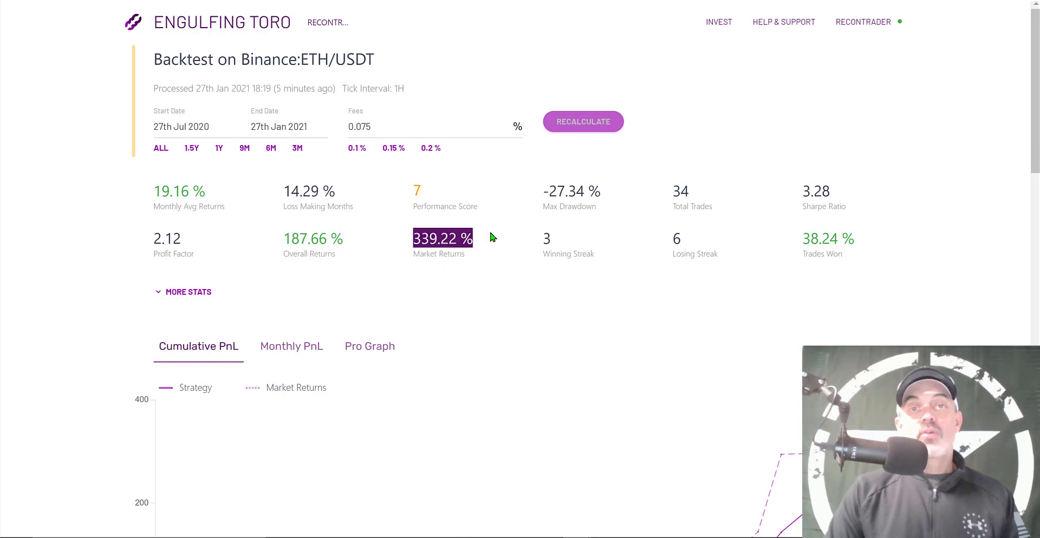
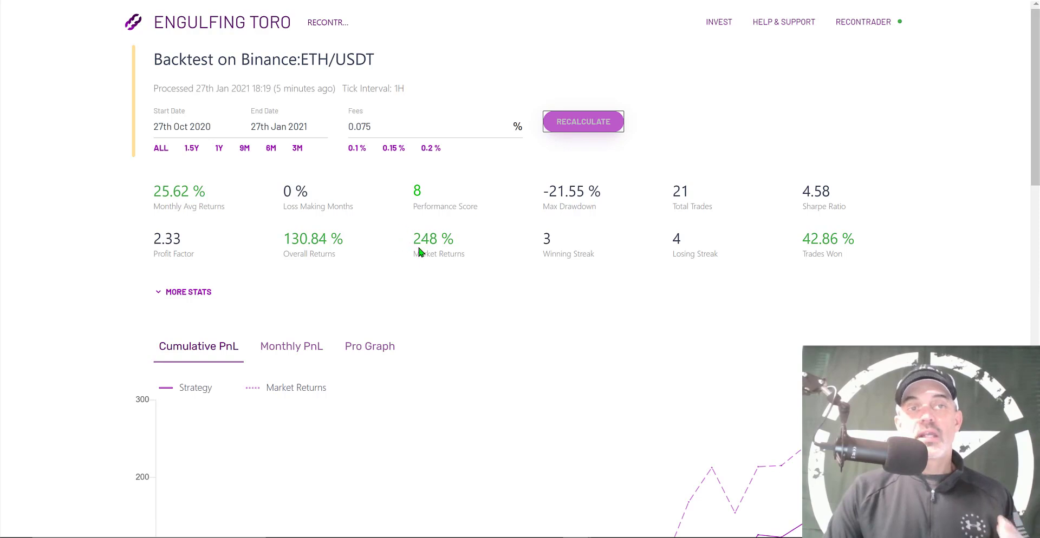
# Expand the full statistics of the three-month backtest and examine monthly average returns, performance score, max drawdown, total trades and Sharpe ratio
pyautogui.moveTo(420, 250)
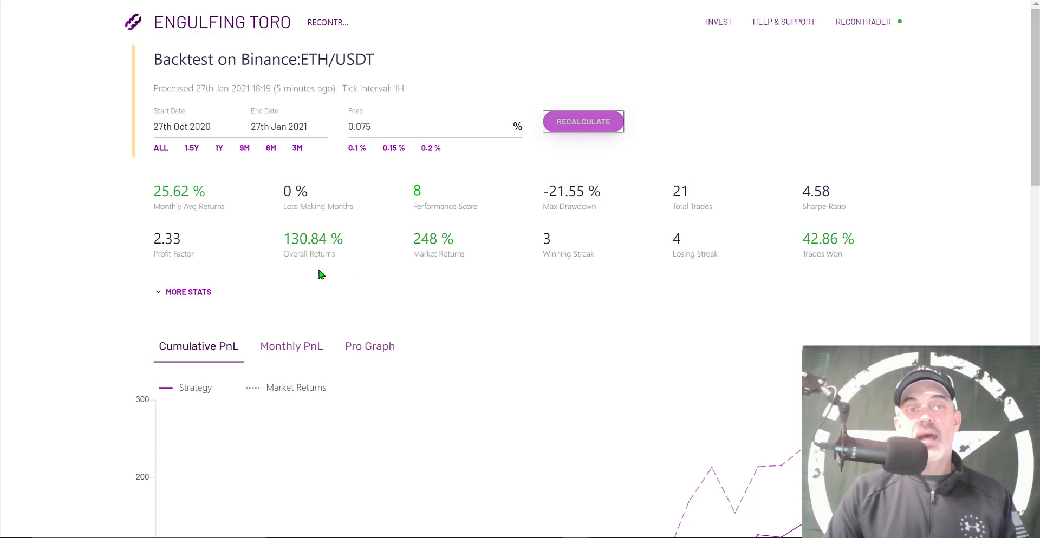
pyautogui.click(200, 293)
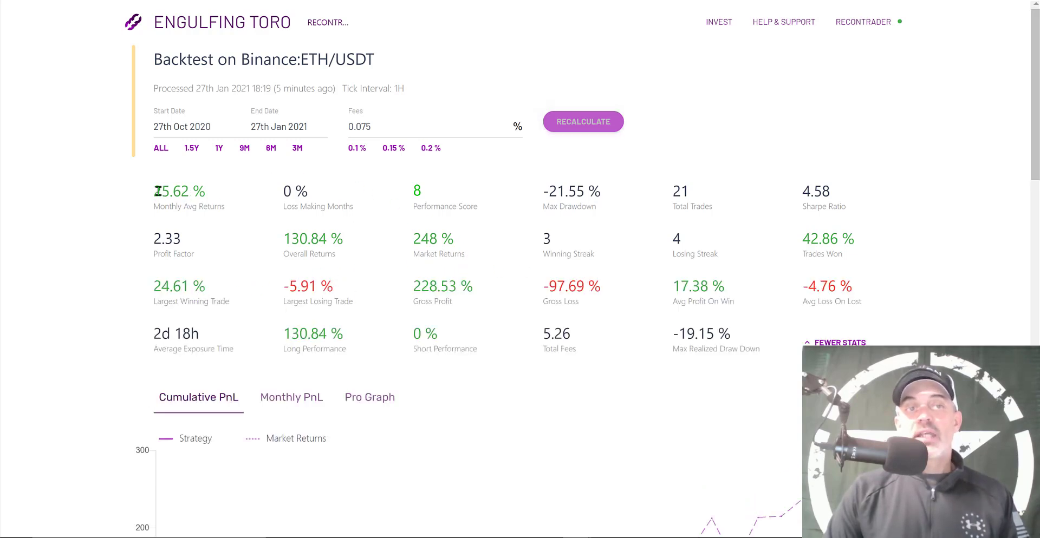
pyautogui.moveTo(153, 195); pyautogui.dragTo(212, 191)
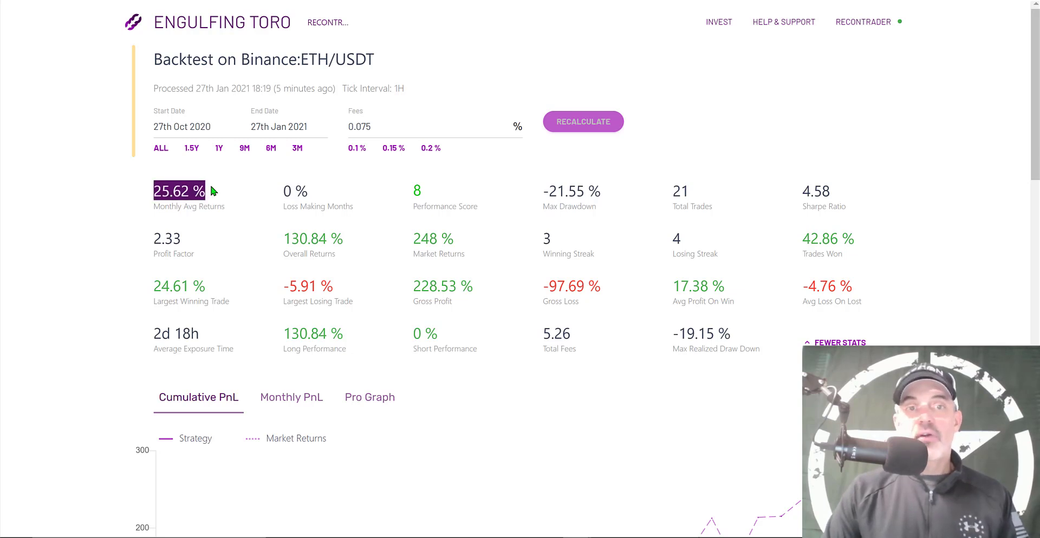
pyautogui.moveTo(431, 209)
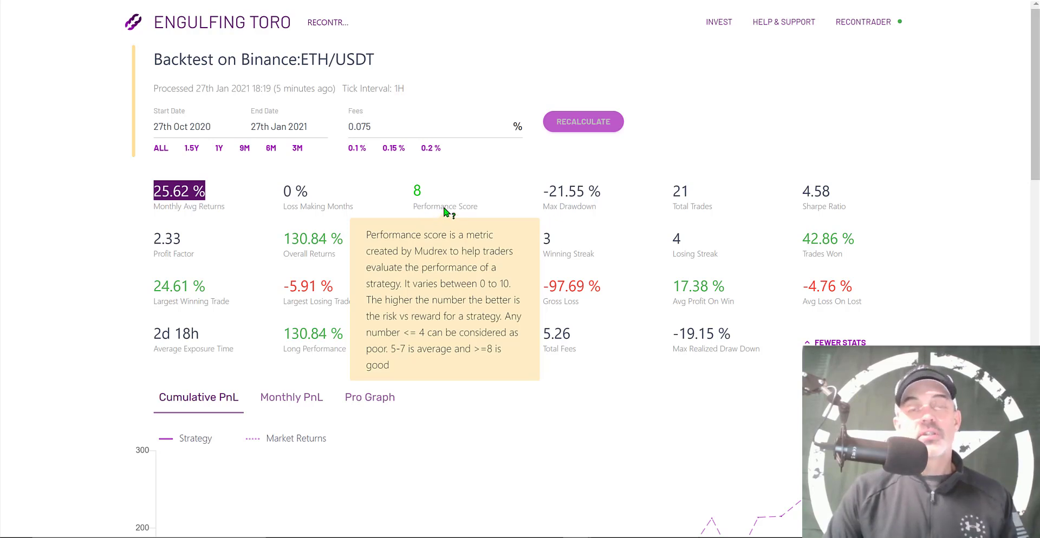
pyautogui.moveTo(542, 191); pyautogui.dragTo(619, 203)
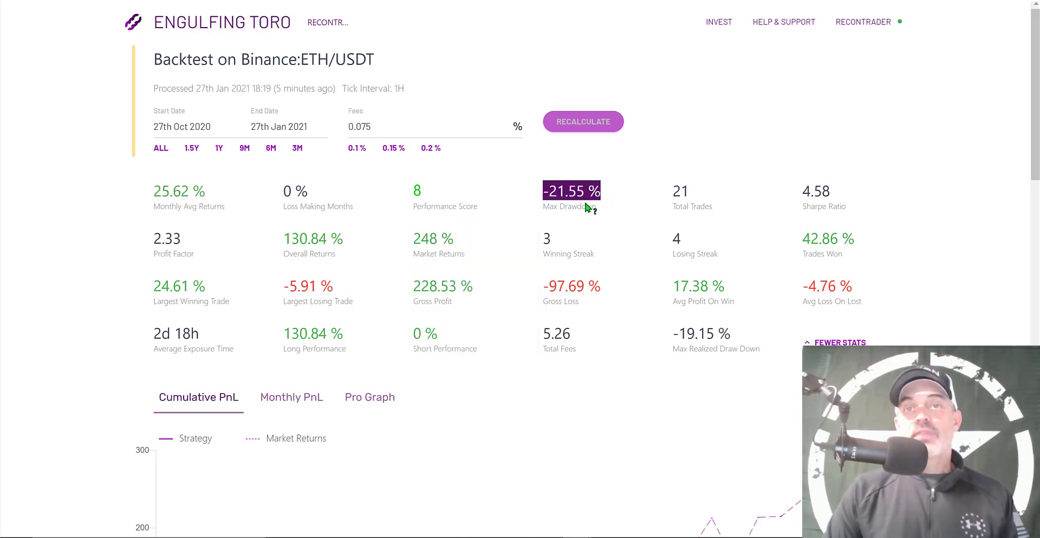
pyautogui.moveTo(589, 207)
pyautogui.click(670, 193)
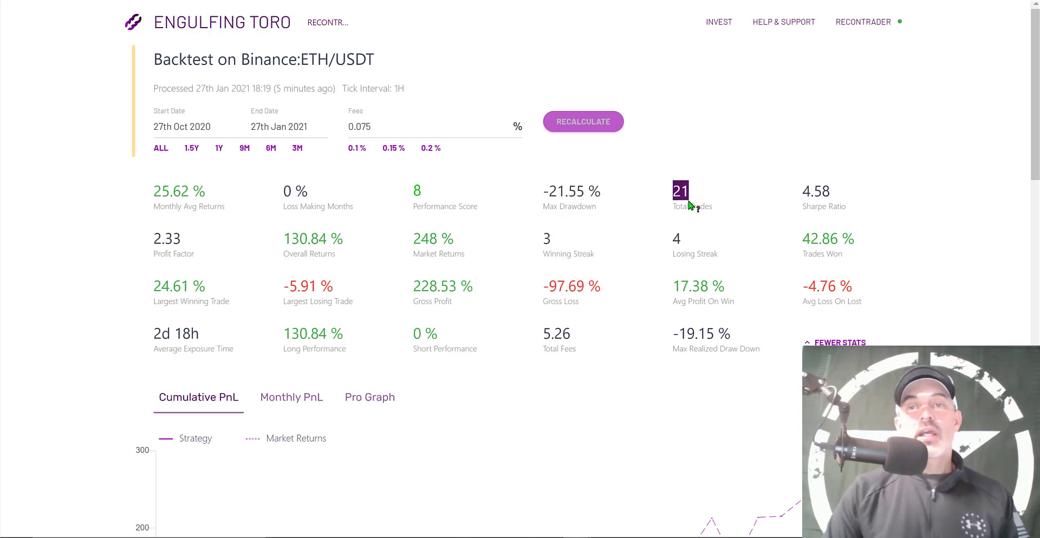
pyautogui.moveTo(696, 209)
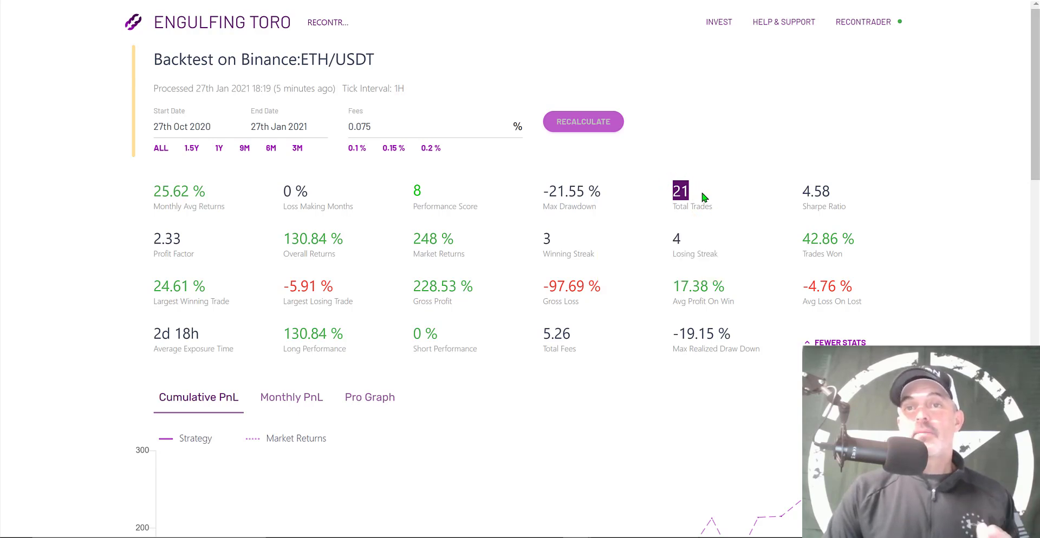
pyautogui.click(715, 199)
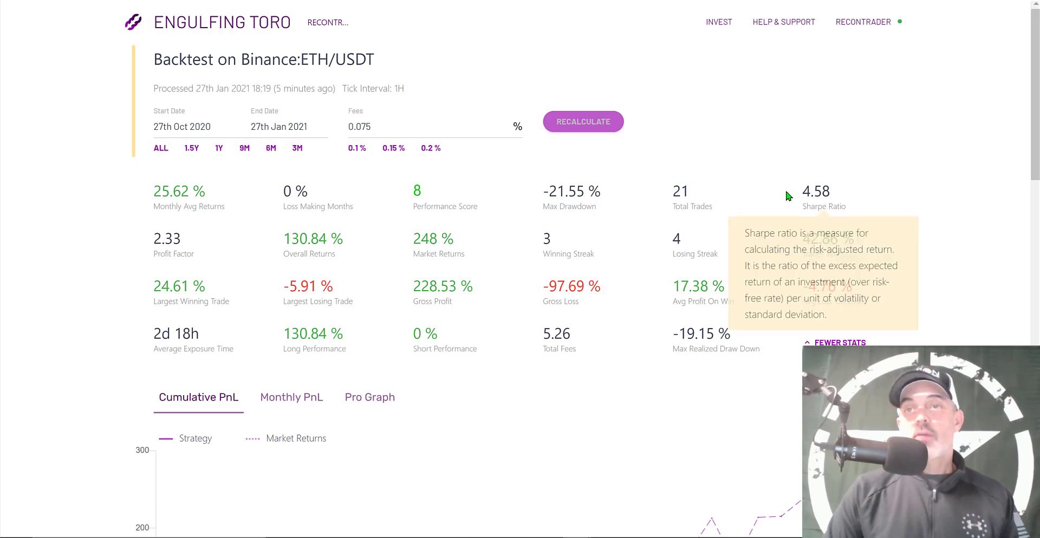
pyautogui.moveTo(814, 209)
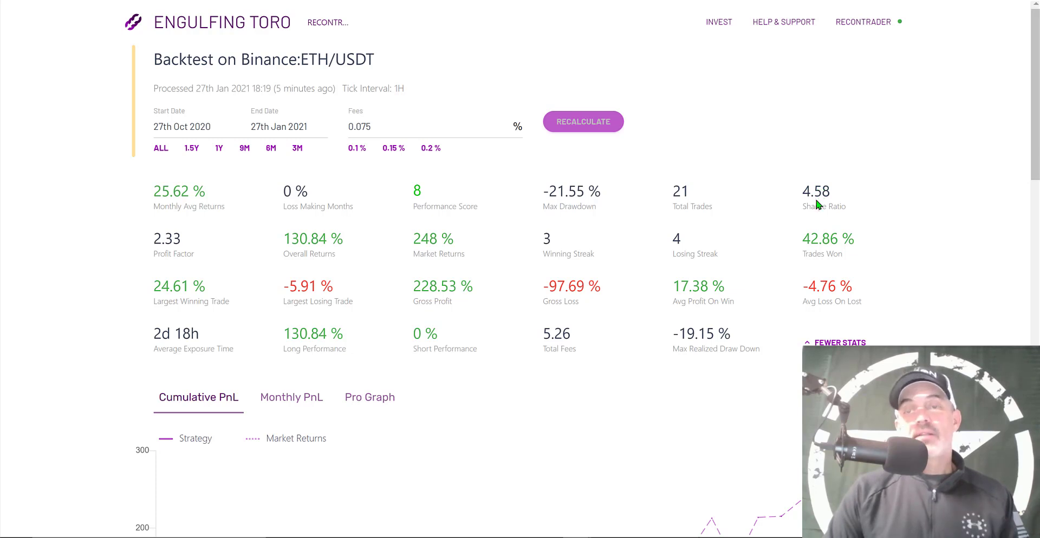
pyautogui.moveTo(816, 193)
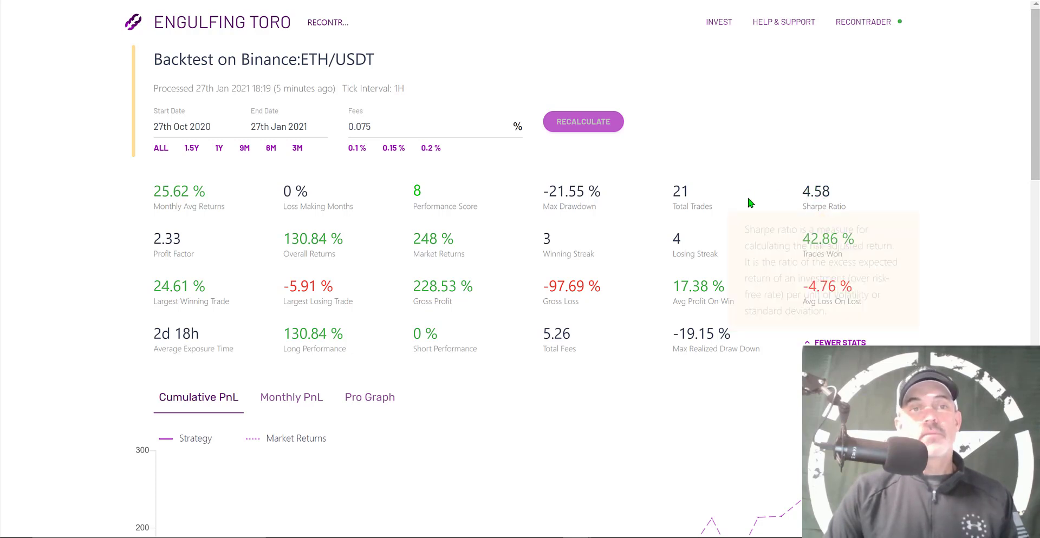
# Check the profit factor and compare the overall returns with the market returns in the three-month Binance ETH/USDT backtest
pyautogui.moveTo(174, 259)
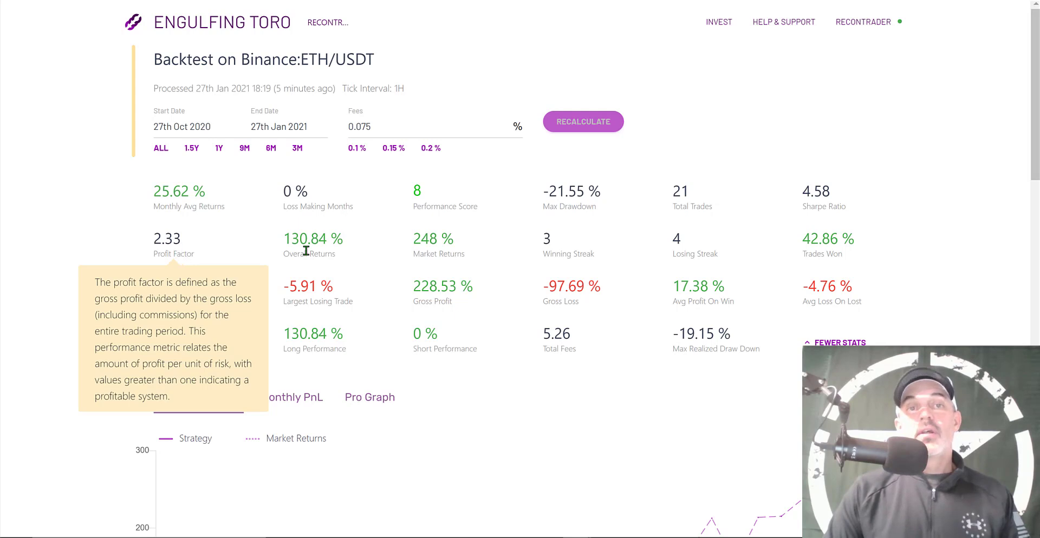
pyautogui.moveTo(286, 239); pyautogui.dragTo(352, 244)
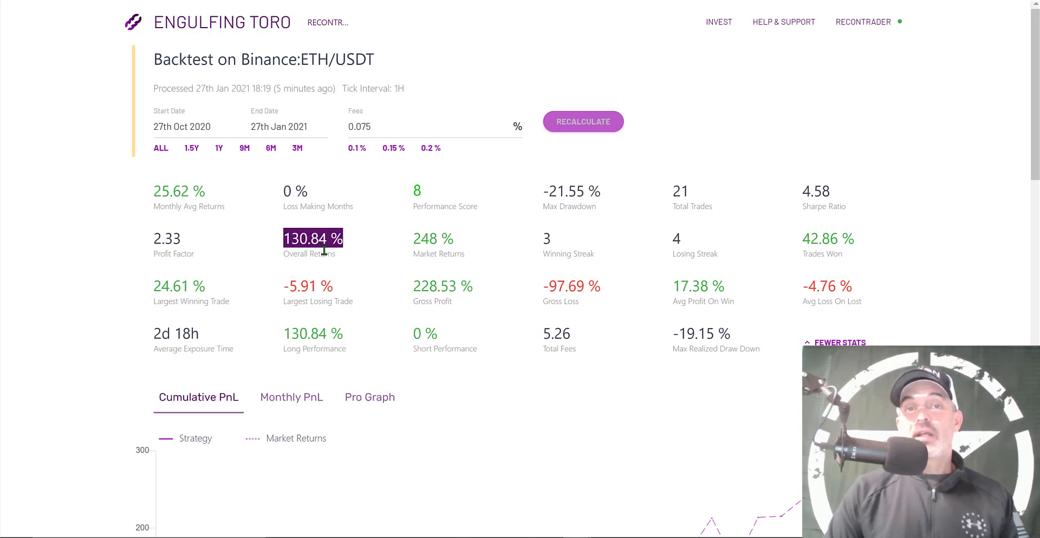
pyautogui.doubleClick(410, 238)
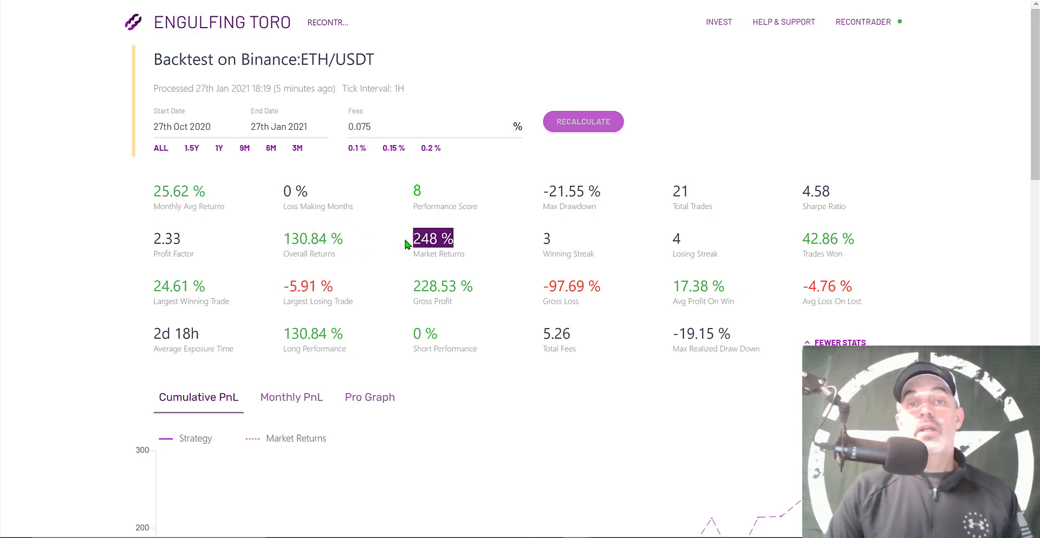
pyautogui.click(407, 241)
pyautogui.moveTo(409, 242); pyautogui.dragTo(464, 242)
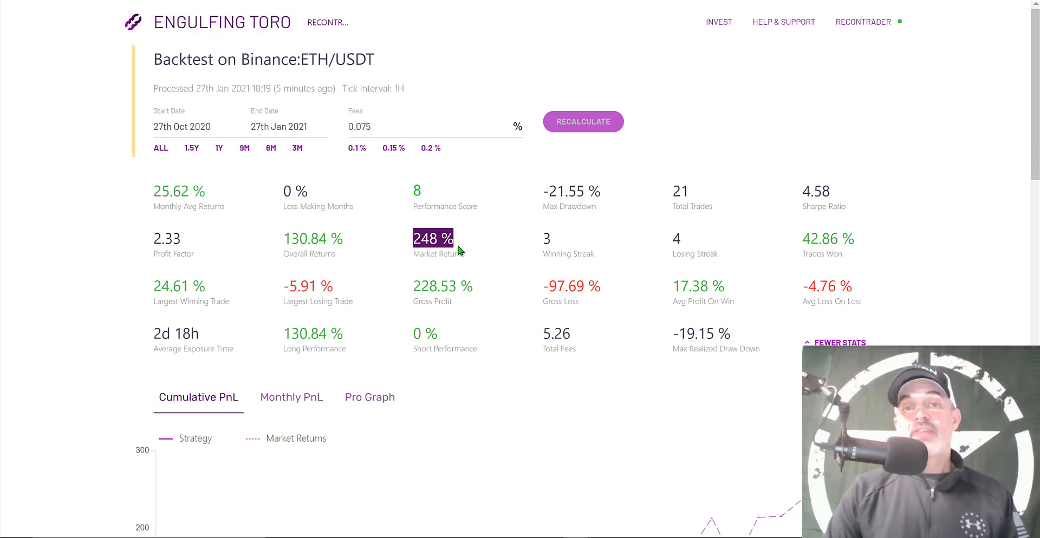
pyautogui.moveTo(458, 256)
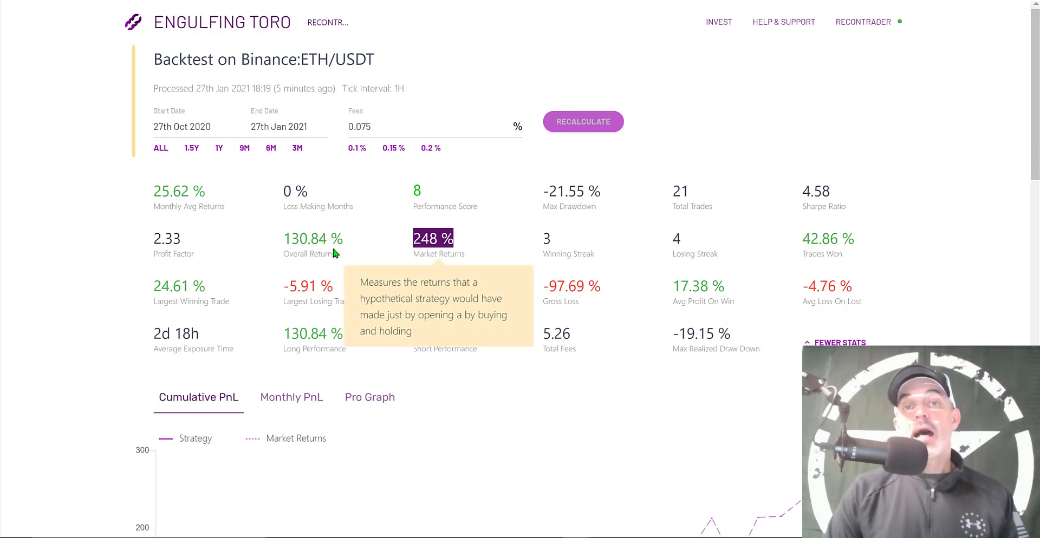
pyautogui.click(479, 243)
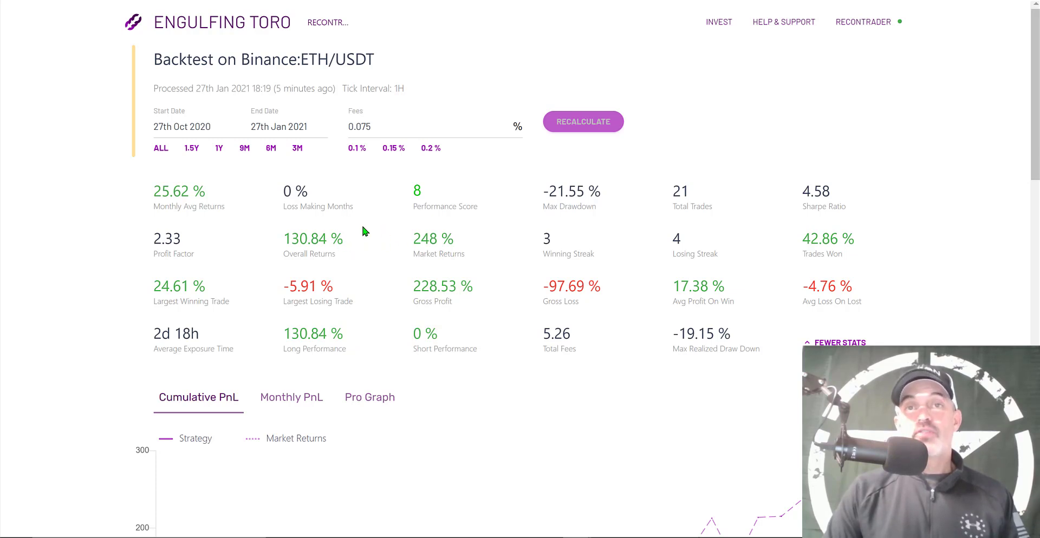
# Review the winning streak, losing streak and percentage of trades won in the Binance ETH/USDT statistics
pyautogui.moveTo(361, 230); pyautogui.dragTo(387, 244)
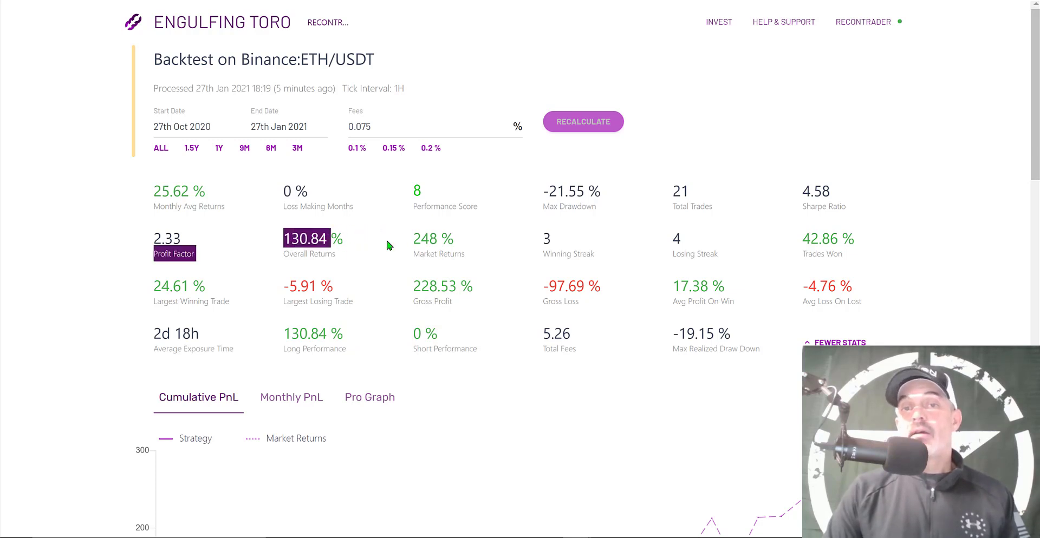
pyautogui.moveTo(539, 238); pyautogui.dragTo(576, 240)
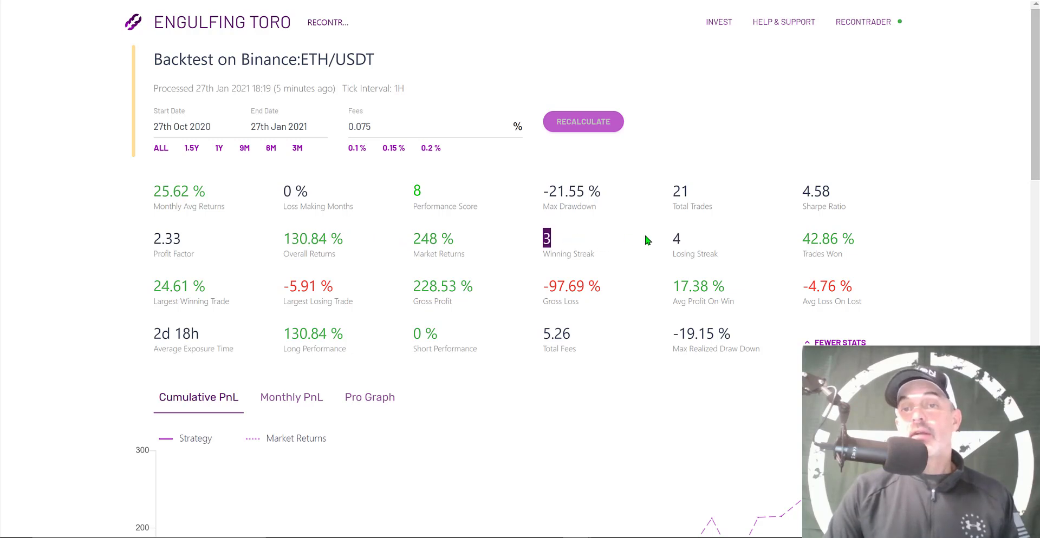
pyautogui.moveTo(678, 237); pyautogui.dragTo(730, 239)
pyautogui.click(796, 252)
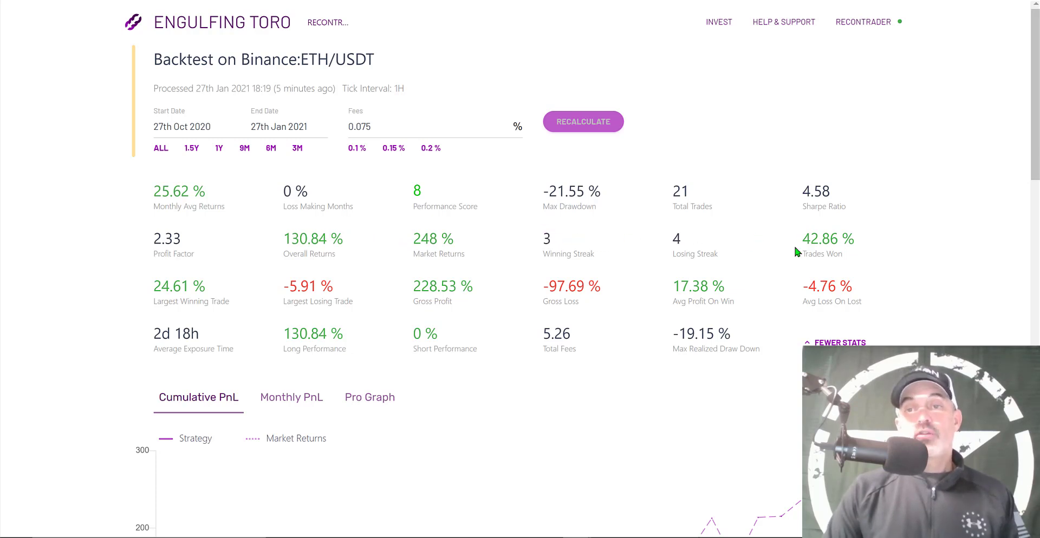
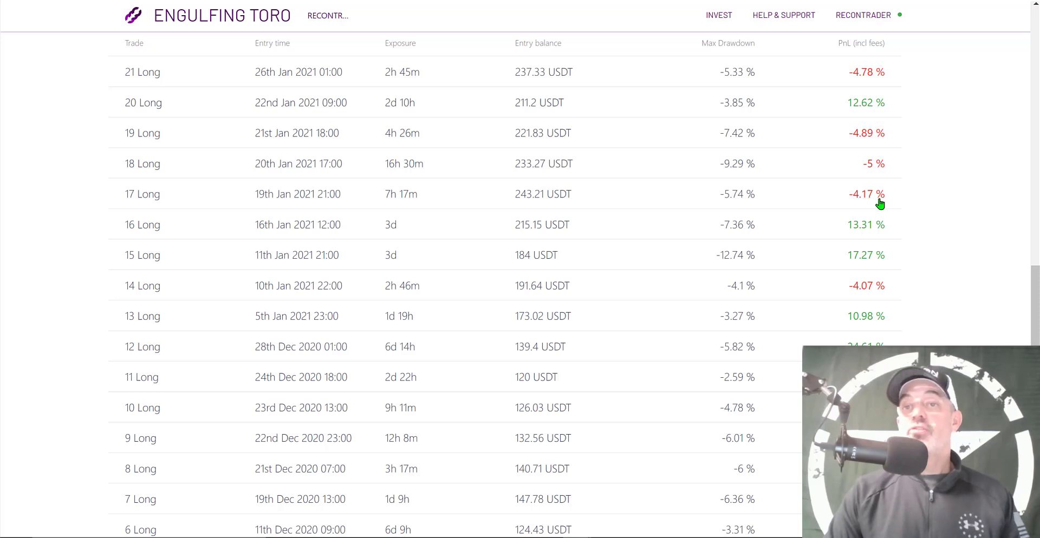
# Review the individual trades' PnL in the trade list and check the largest winning and losing trades in the statistics
pyautogui.scroll(-3, 894, 200)
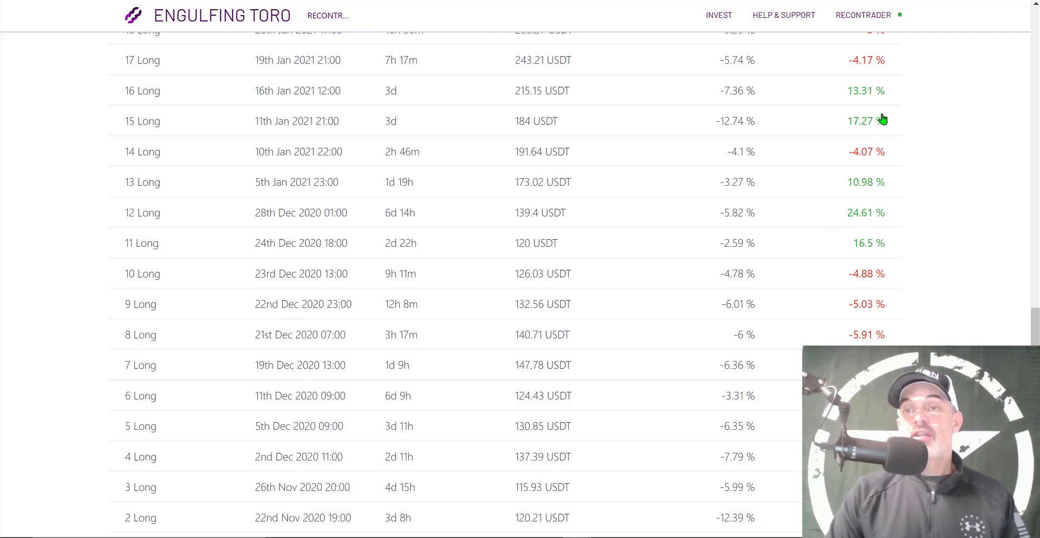
pyautogui.scroll(15, 1012, 108)
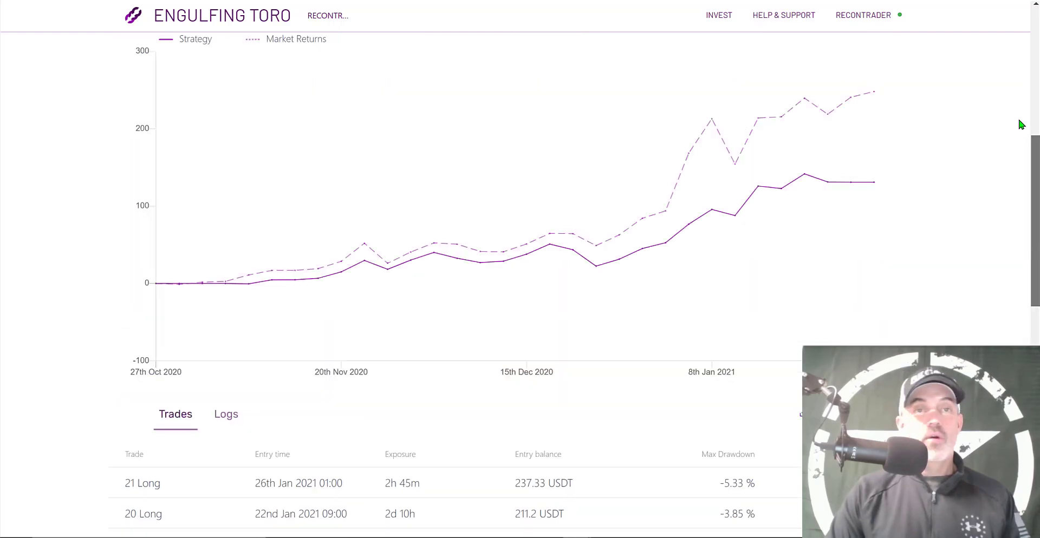
pyautogui.scroll(1, 1010, 46)
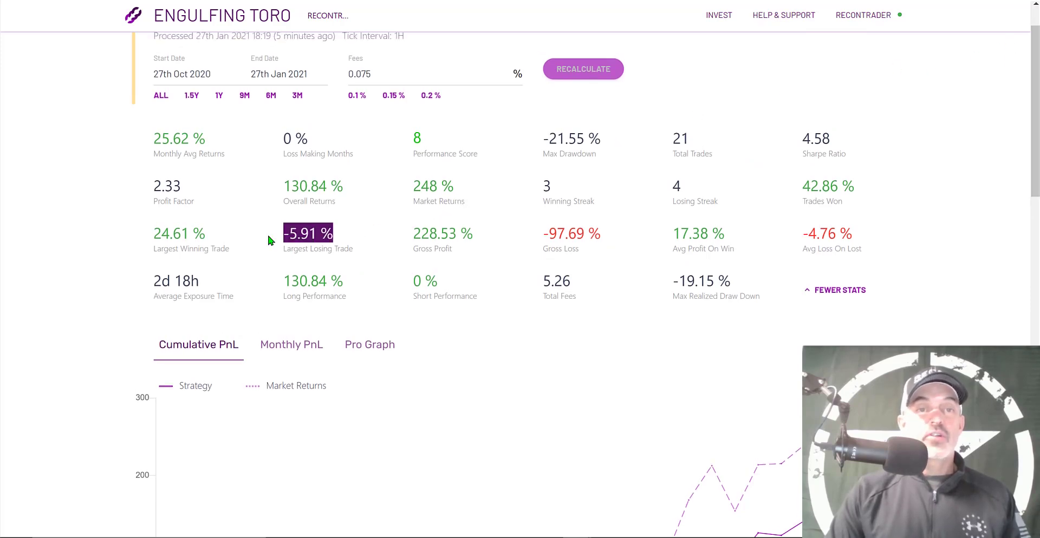
pyautogui.moveTo(153, 249)
pyautogui.mouseDown()
pyautogui.moveTo(233, 249)
pyautogui.moveTo(226, 228)
pyautogui.moveTo(138, 232)
pyautogui.moveTo(134, 242)
pyautogui.mouseUp()
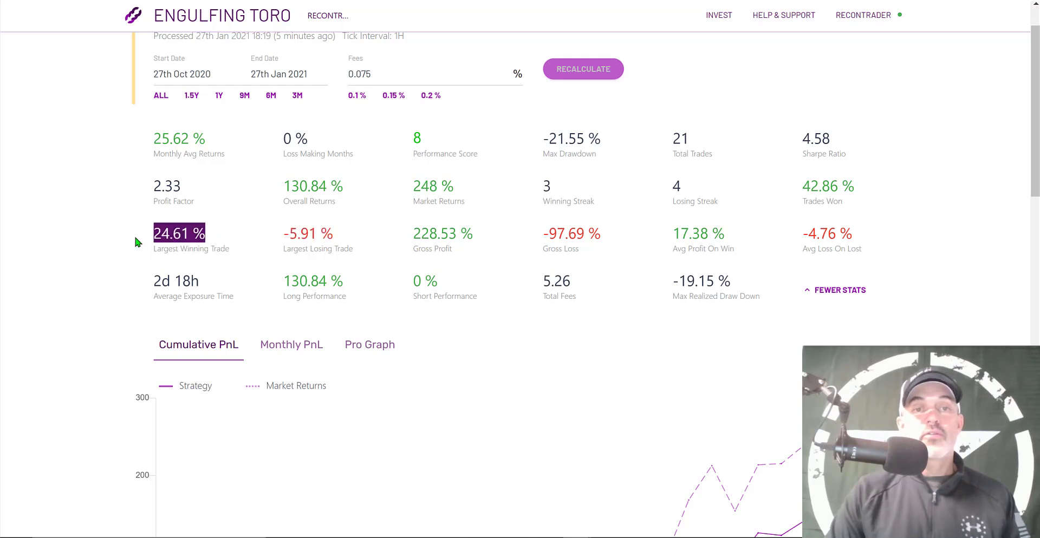
pyautogui.click(223, 228)
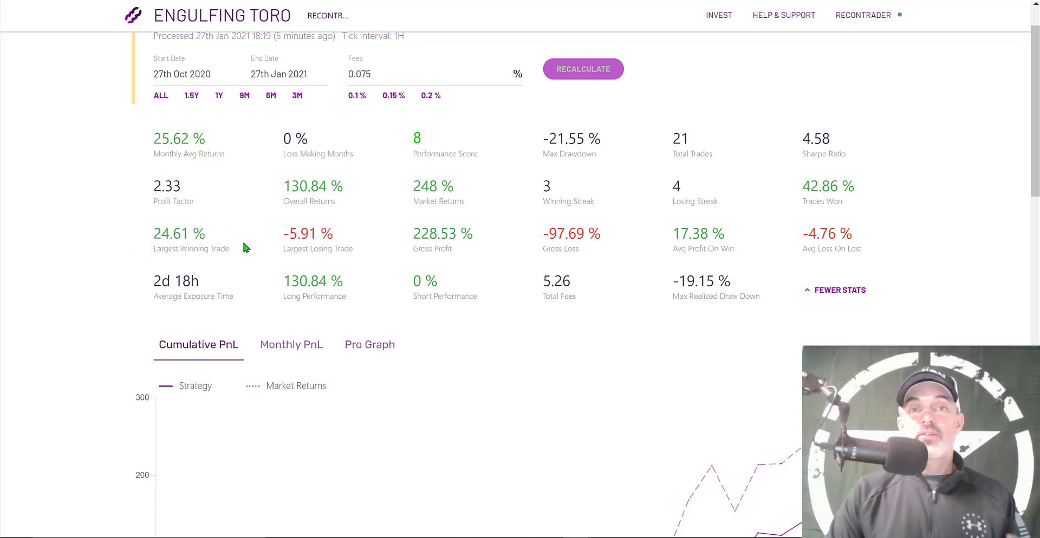
pyautogui.scroll(1, 1029, 108)
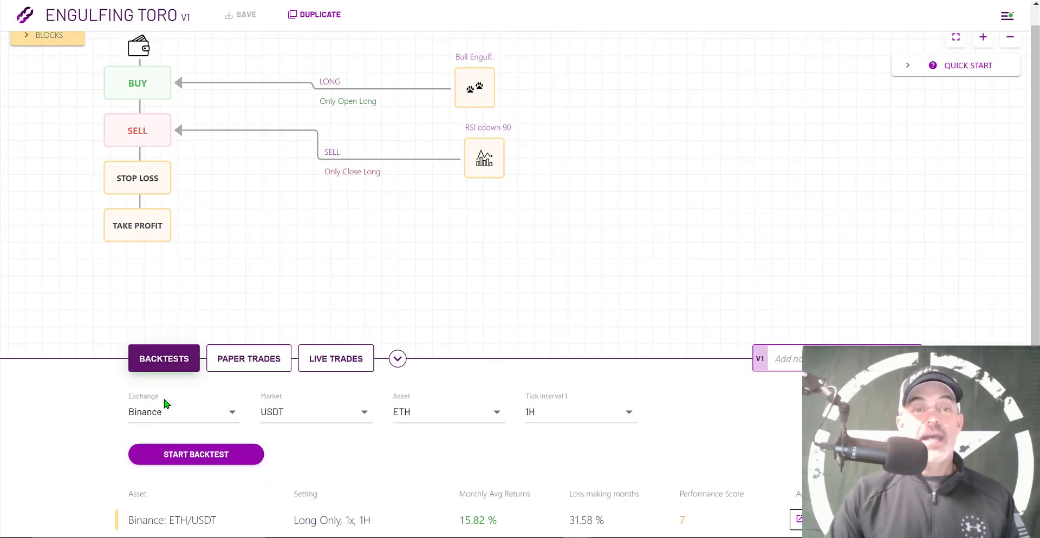
# Run a new ENGULFING TORO backtest on Binance US for ETH/USDT with a 1H tick interval
pyautogui.click(182, 414)
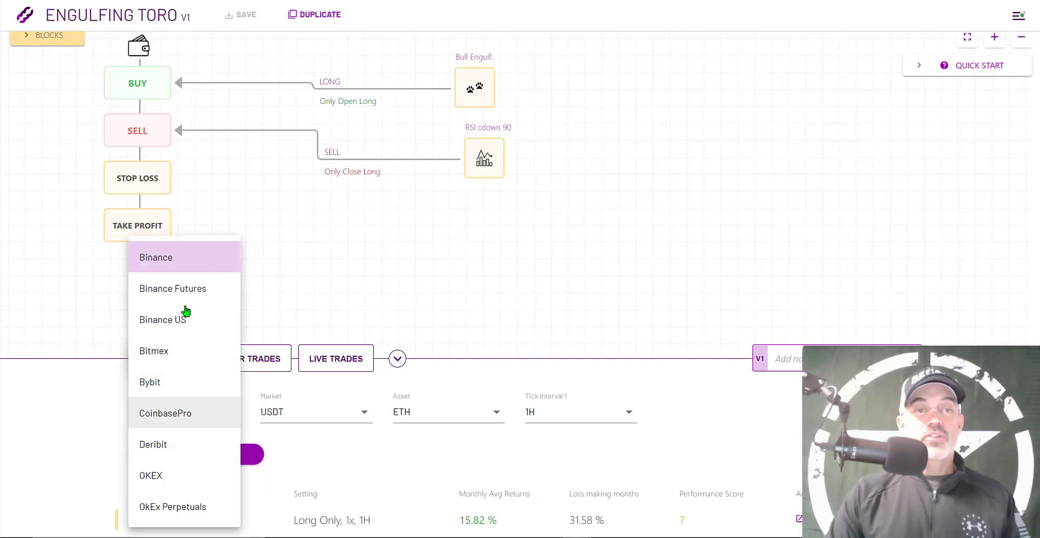
pyautogui.click(182, 322)
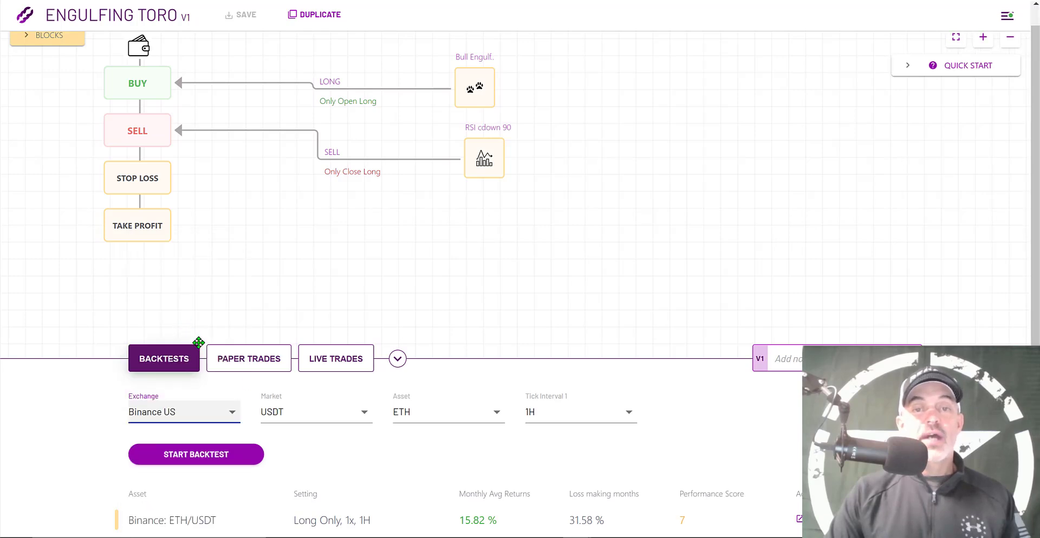
pyautogui.click(216, 458)
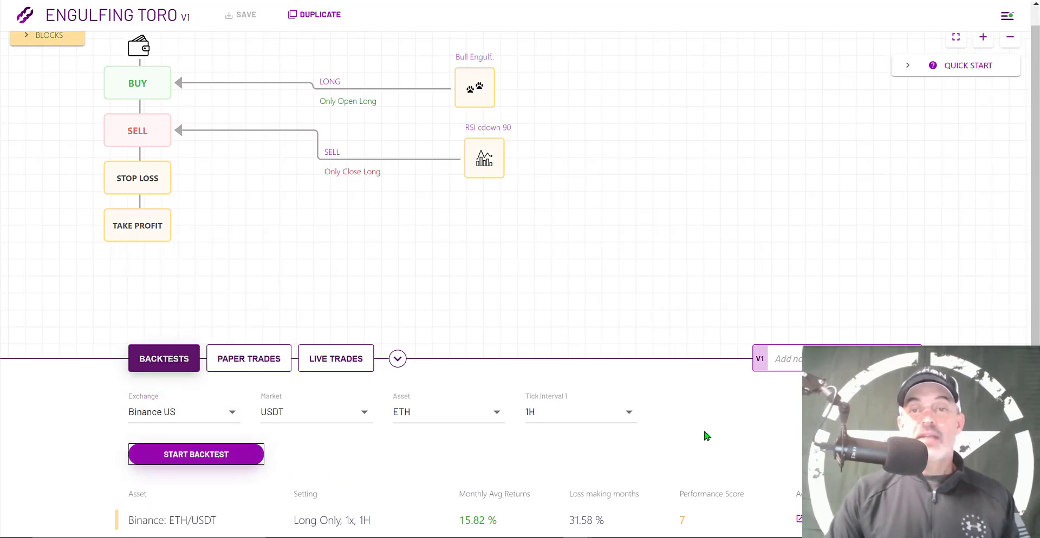
pyautogui.scroll(-1, 506, 498)
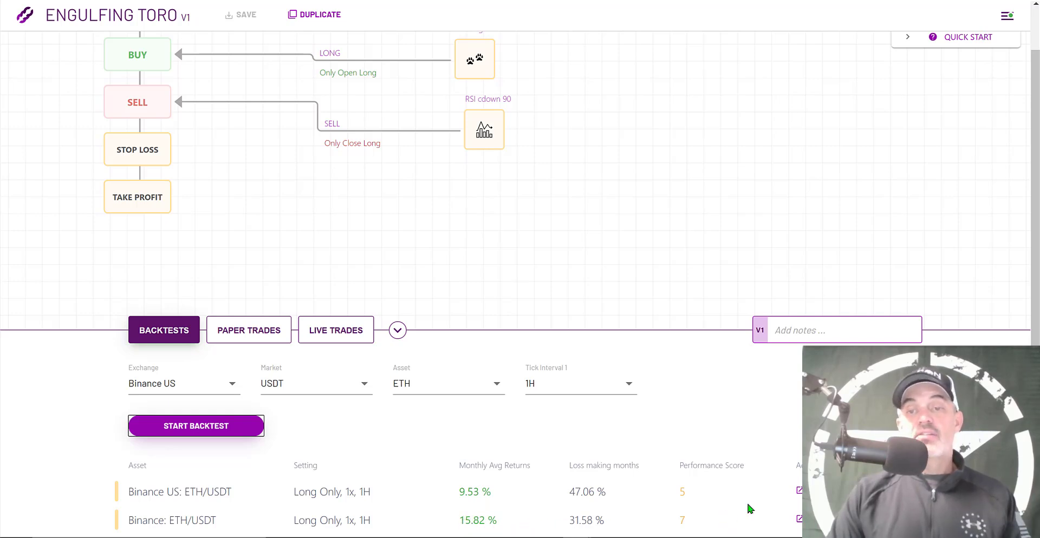
# Open the Binance US ETH/USDT backtest report and recalculate it for the last 3 months with fees of 0.075%
pyautogui.click(799, 492)
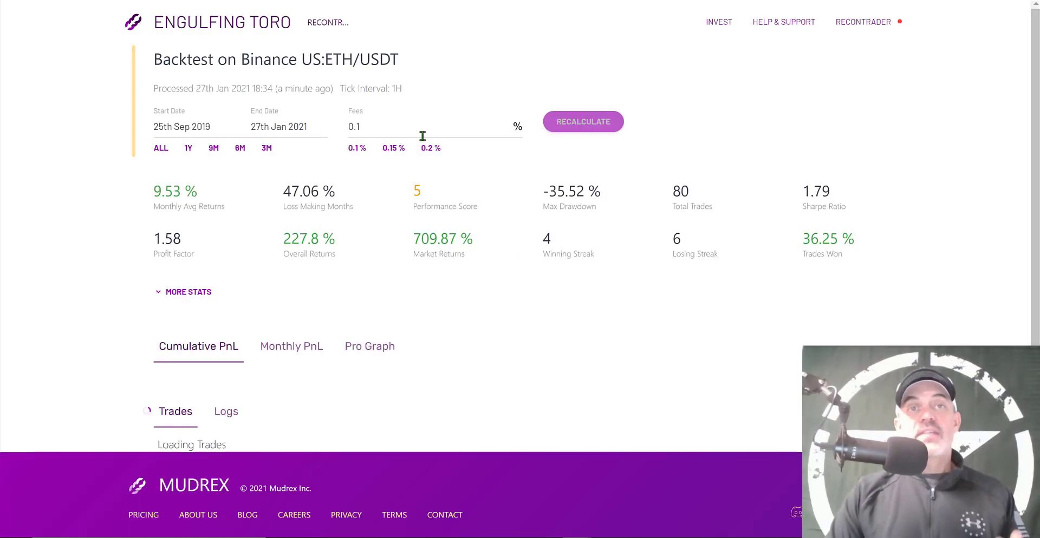
pyautogui.click(267, 148)
pyautogui.click(372, 130)
pyautogui.press('BackSpace')
pyautogui.write('075')
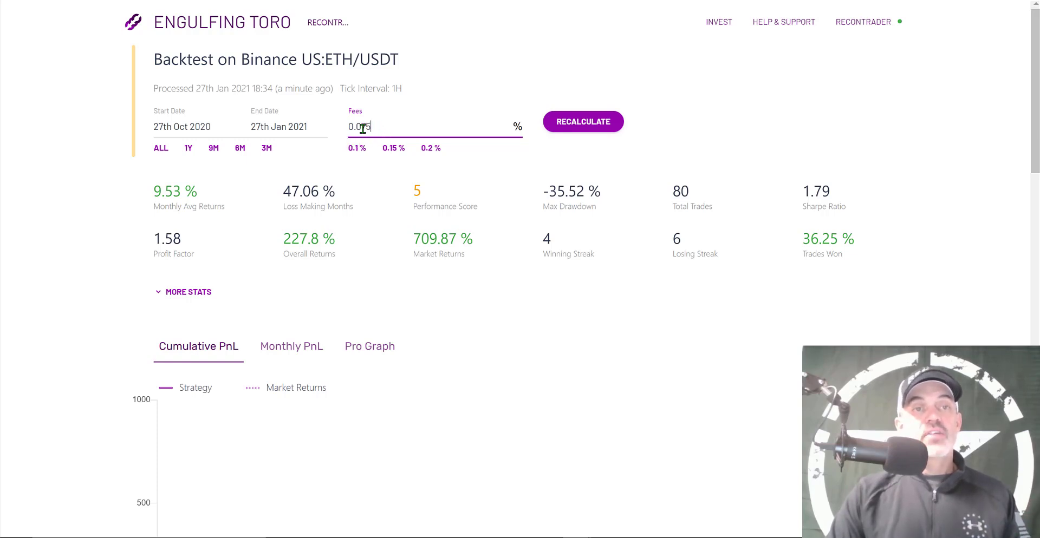
pyautogui.click(585, 127)
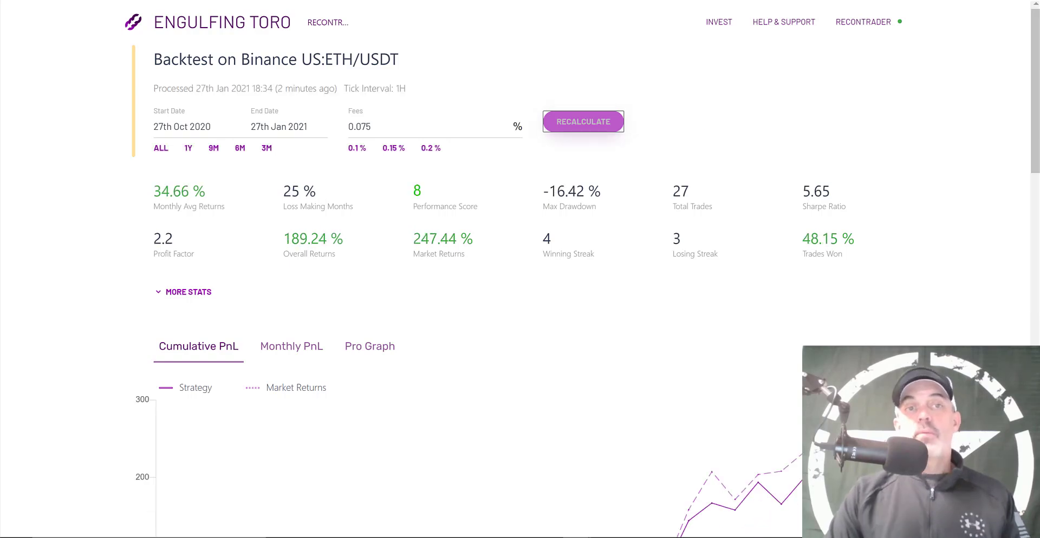
# Compare monthly average returns, overall returns and market returns between the Binance US and Binance ETH/USDT backtest reports
pyautogui.doubleClick(155, 192)
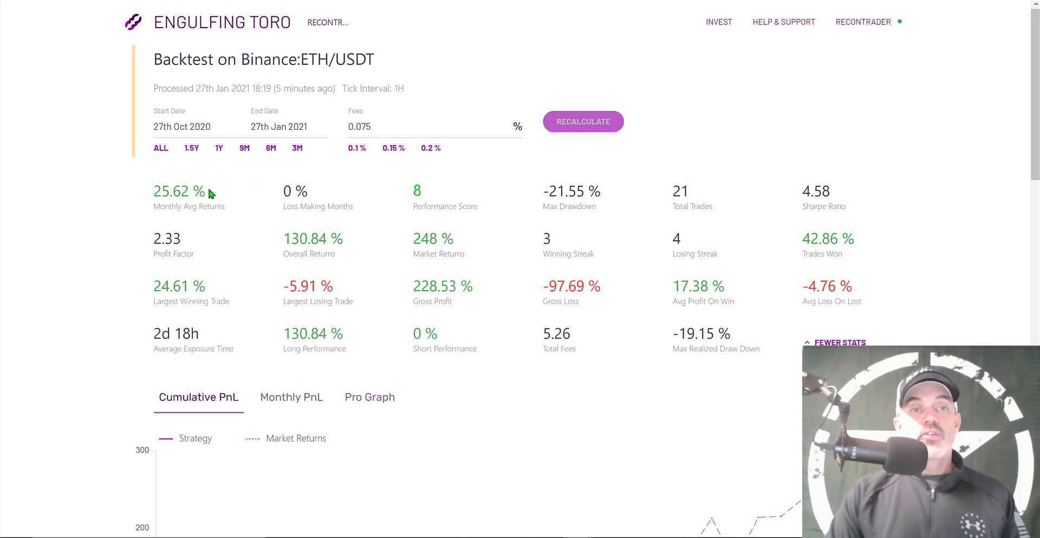
pyautogui.moveTo(207, 189); pyautogui.dragTo(153, 193)
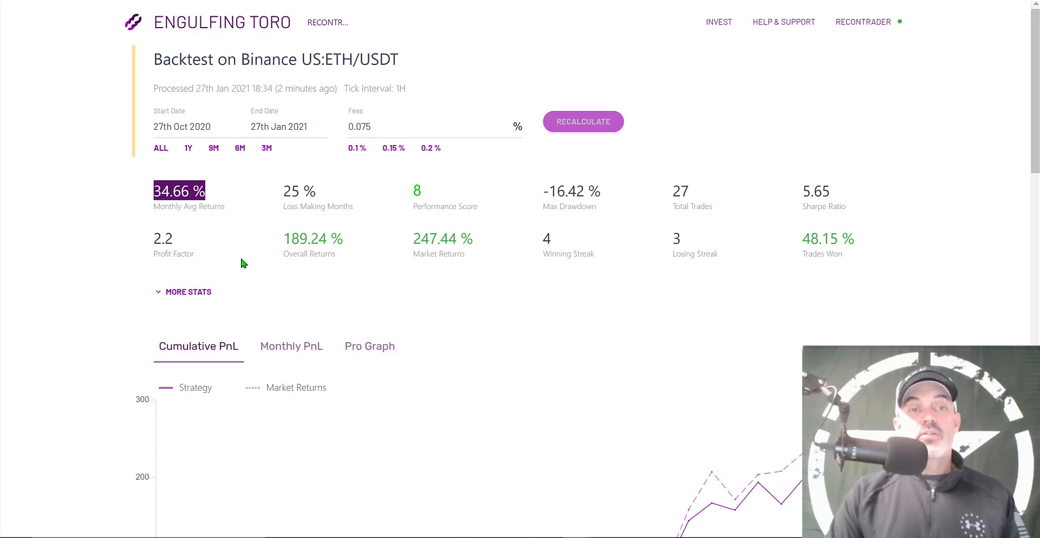
pyautogui.doubleClick(341, 238)
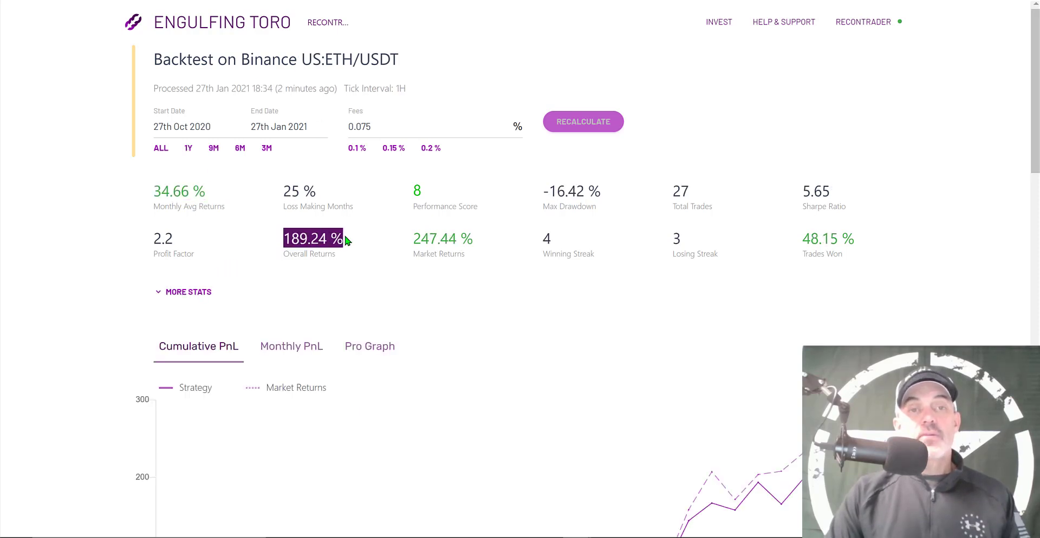
pyautogui.moveTo(414, 236); pyautogui.dragTo(480, 241)
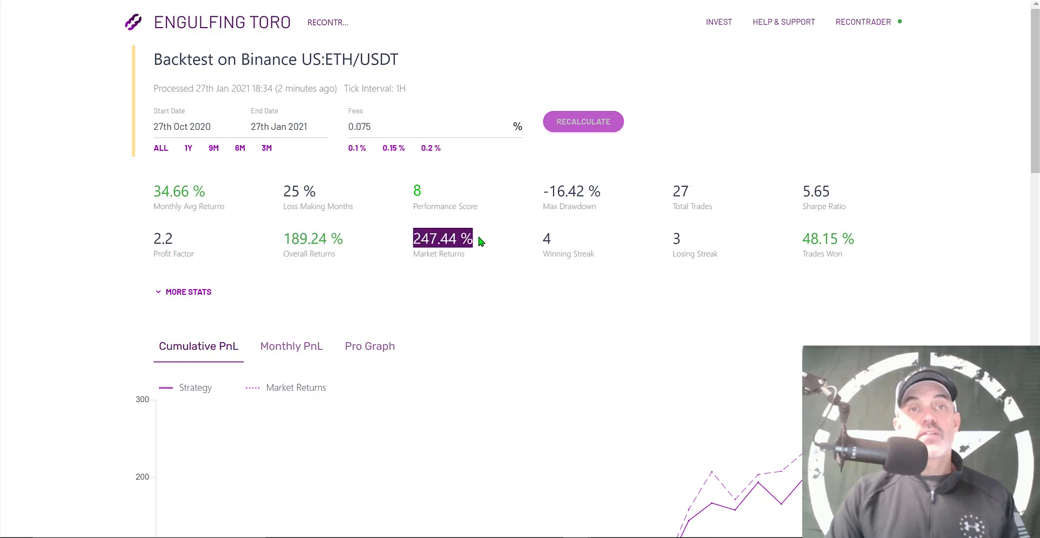
pyautogui.hotkey('ctrl', 'Tab')
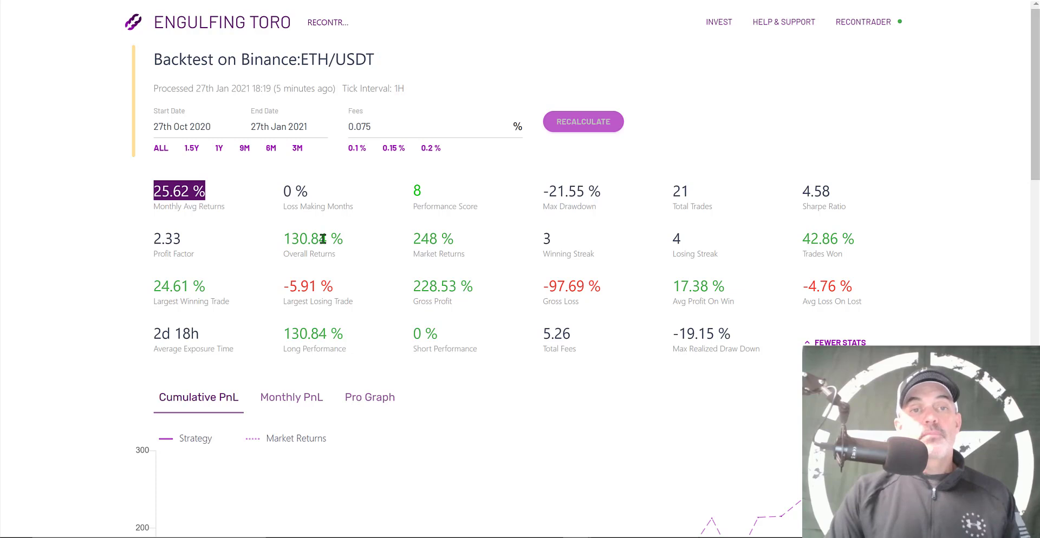
pyautogui.moveTo(280, 243); pyautogui.dragTo(344, 238)
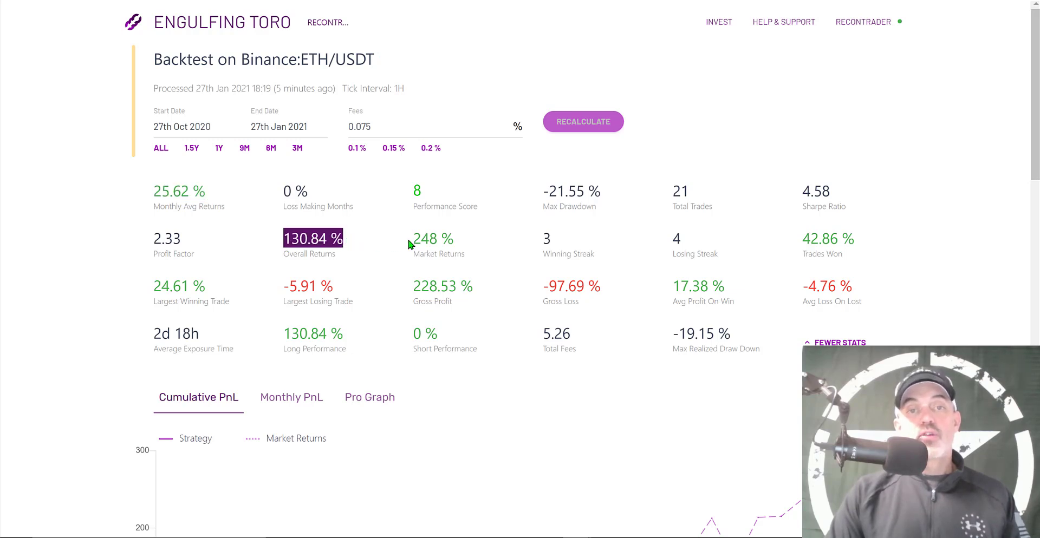
pyautogui.moveTo(407, 240); pyautogui.dragTo(455, 237)
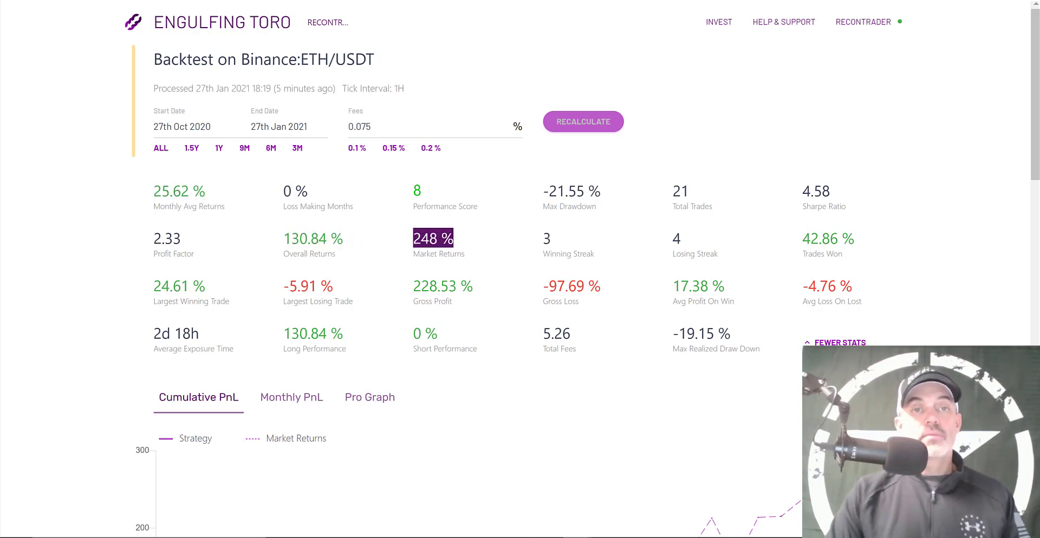
pyautogui.hotkey('ctrl', 'Tab')
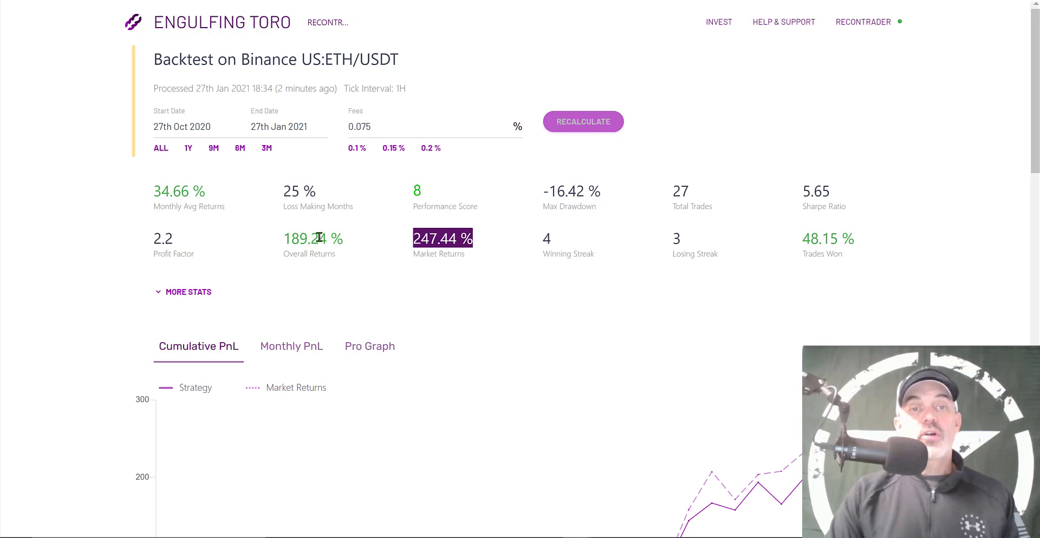
pyautogui.moveTo(344, 238); pyautogui.dragTo(281, 240)
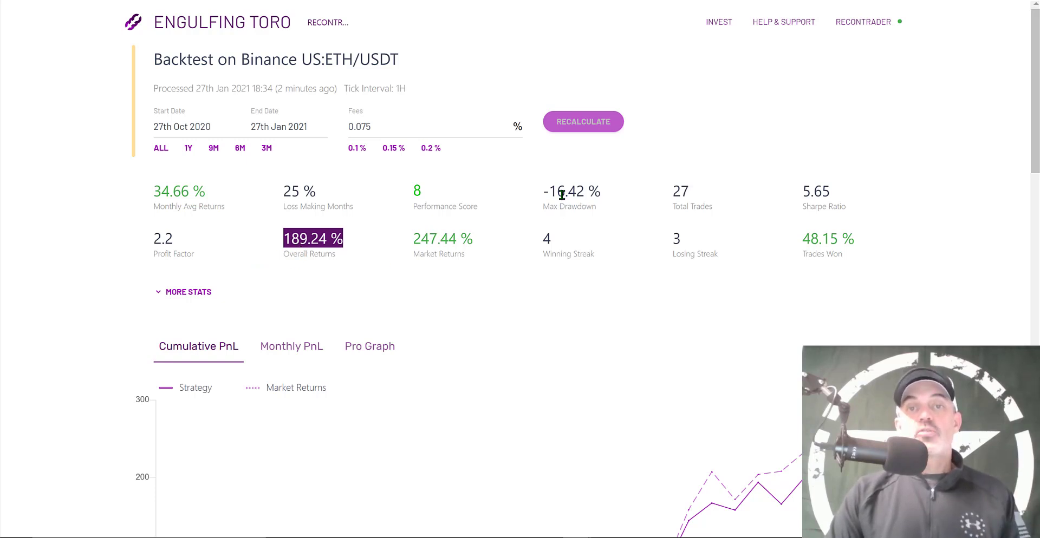
# Compare the max drawdown of the Binance US backtest with that of the Binance backtest
pyautogui.moveTo(549, 189); pyautogui.dragTo(603, 189)
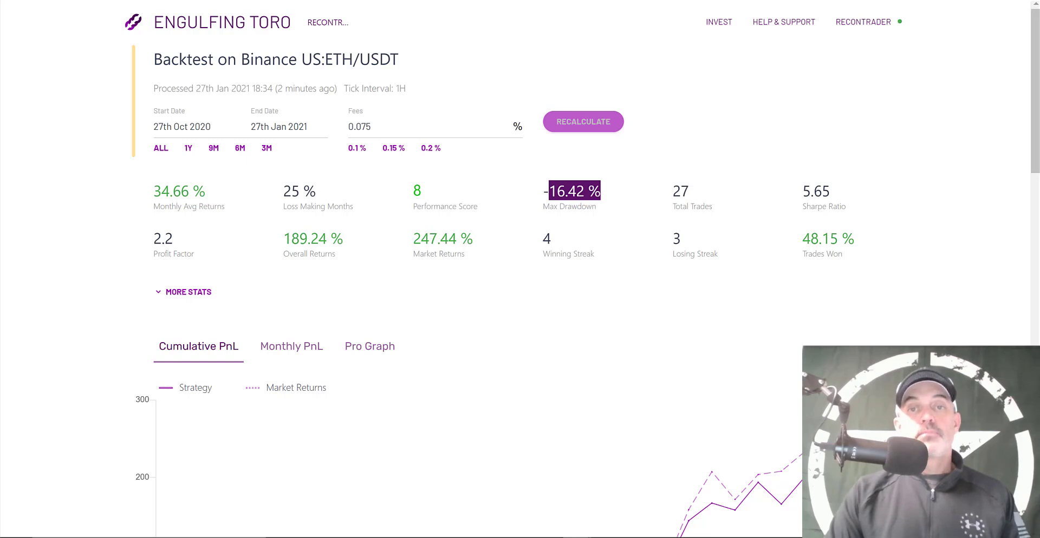
pyautogui.hotkey('ctrl', 'Tab')
pyautogui.moveTo(544, 189); pyautogui.dragTo(643, 200)
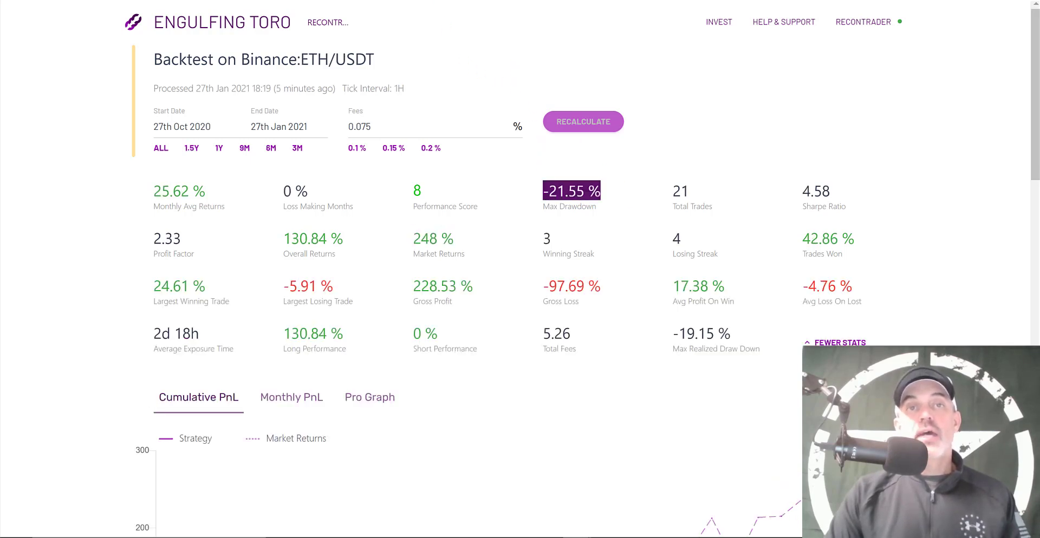
pyautogui.hotkey('ctrl', 'Tab')
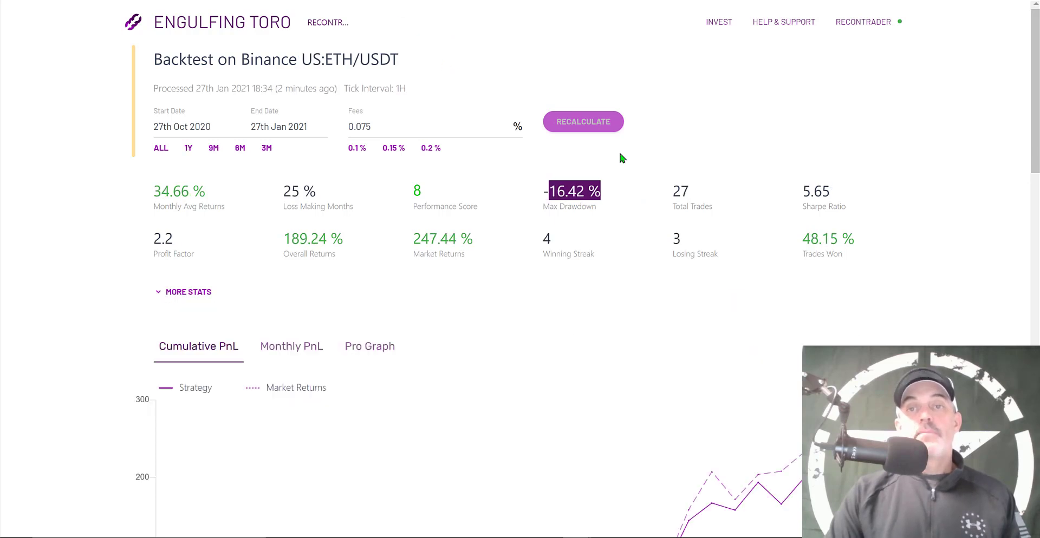
# Check the total trades of the Binance US backtest and compare its trades won percentage with the Binance backtest
pyautogui.click(671, 194)
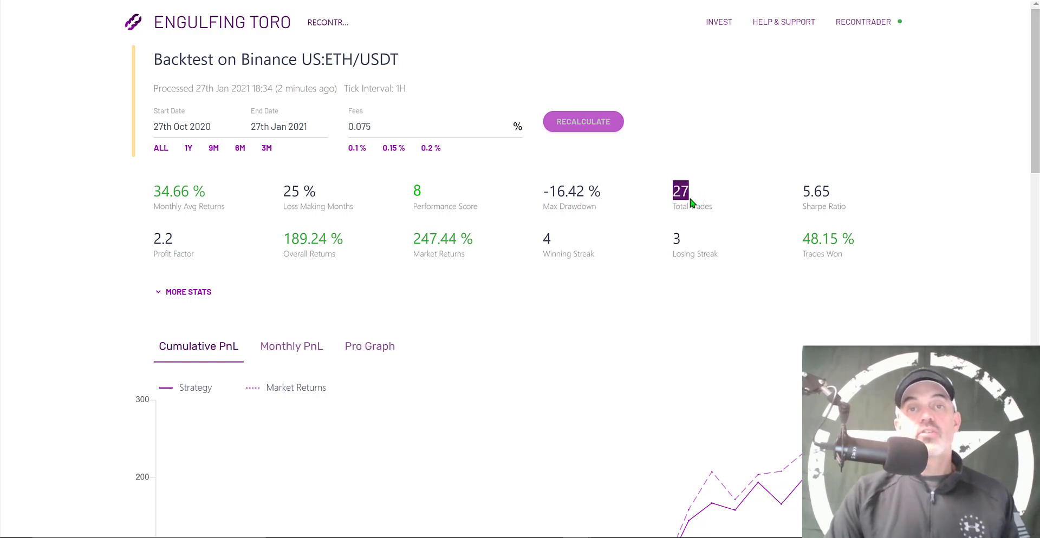
pyautogui.moveTo(686, 204)
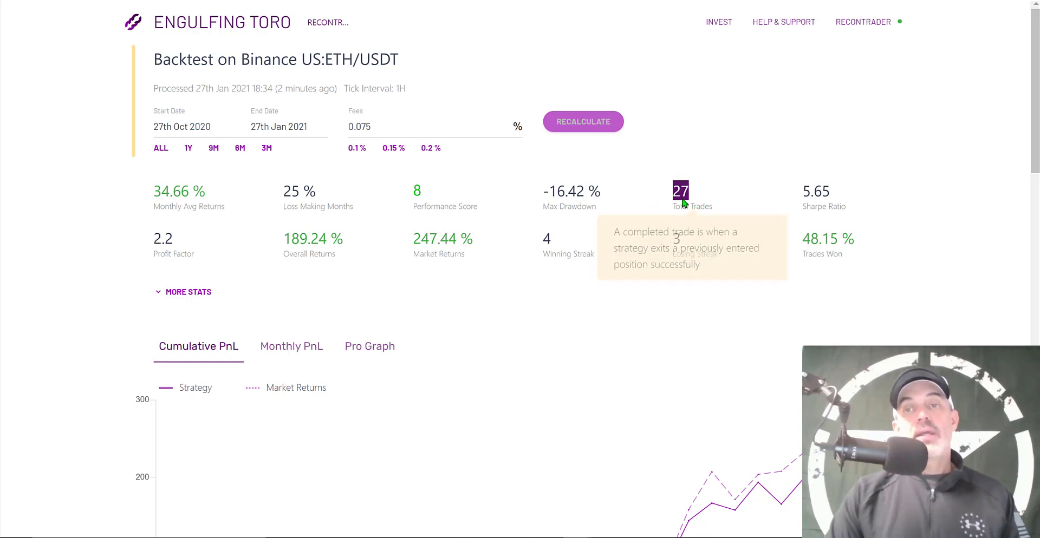
pyautogui.moveTo(804, 242); pyautogui.dragTo(874, 235)
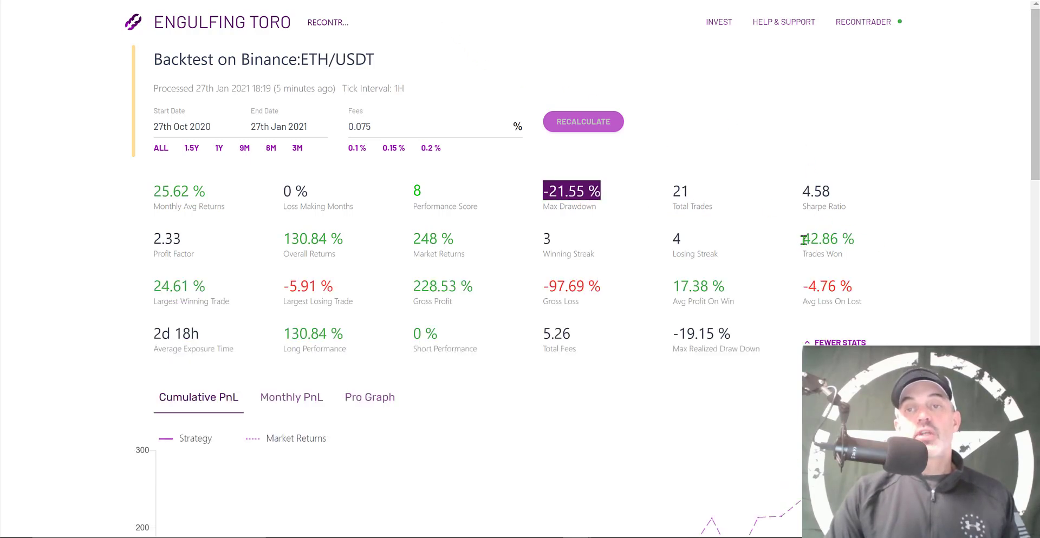
pyautogui.moveTo(803, 240); pyautogui.dragTo(863, 230)
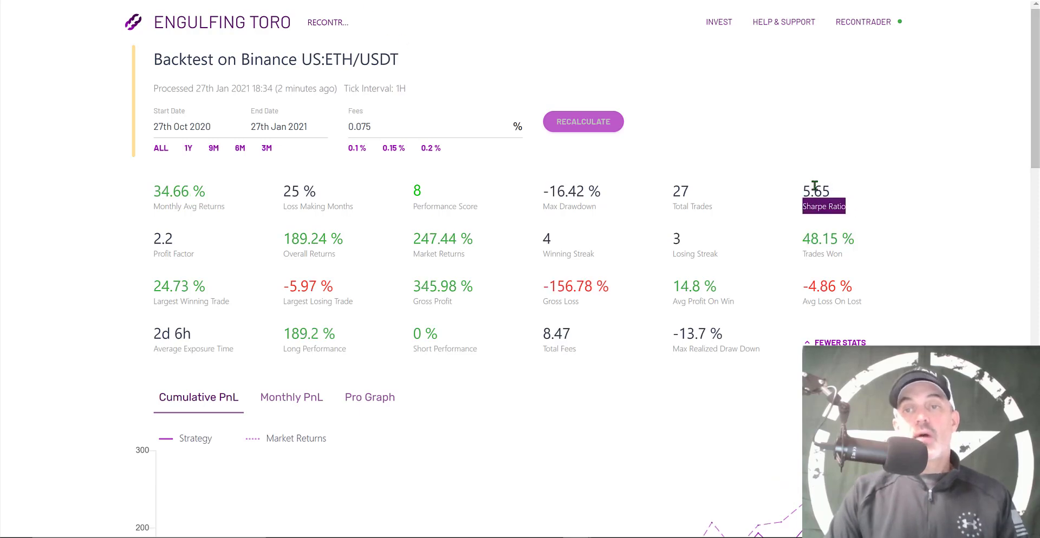
# Examine the Sharpe ratio, profit factor and performance score in the Binance US ETH/USDT backtest report
pyautogui.moveTo(815, 186); pyautogui.dragTo(796, 191)
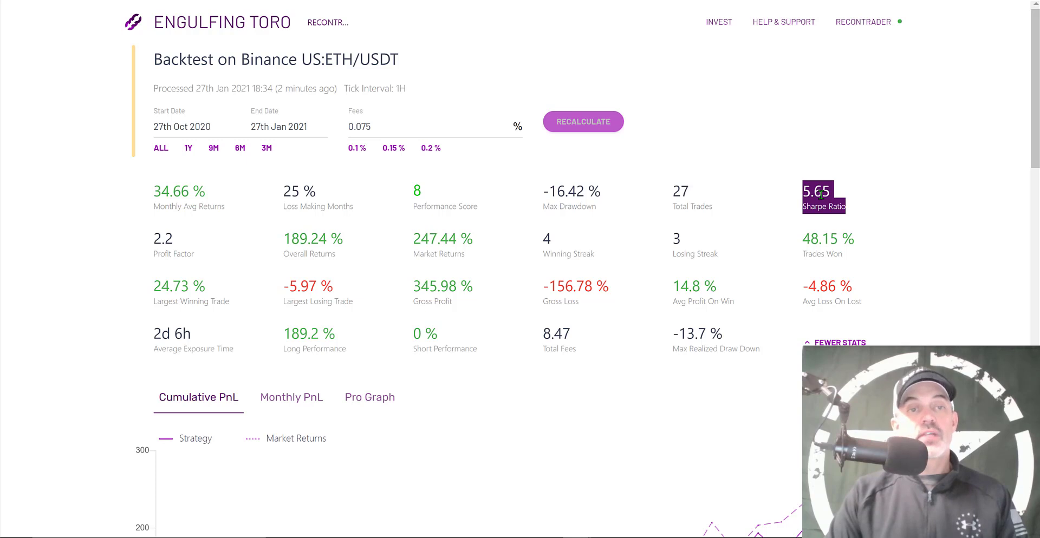
pyautogui.doubleClick(154, 241)
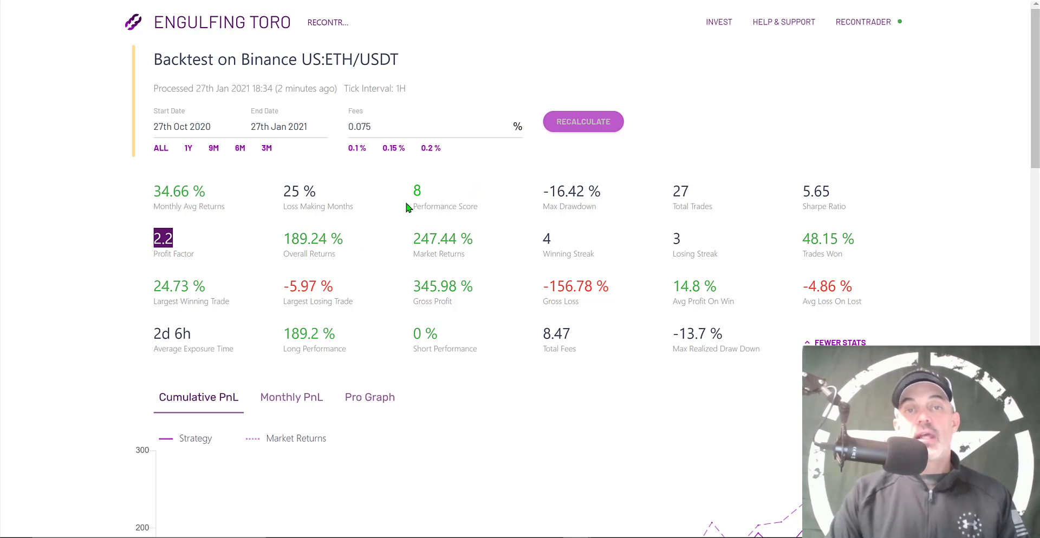
pyautogui.moveTo(411, 206); pyautogui.dragTo(483, 203)
pyautogui.moveTo(454, 192)
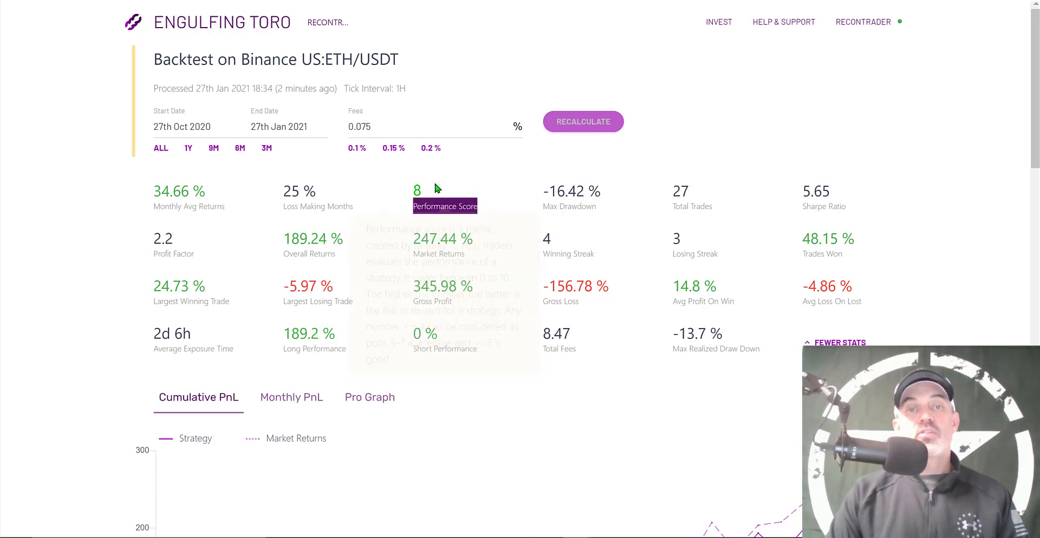
pyautogui.click(656, 352)
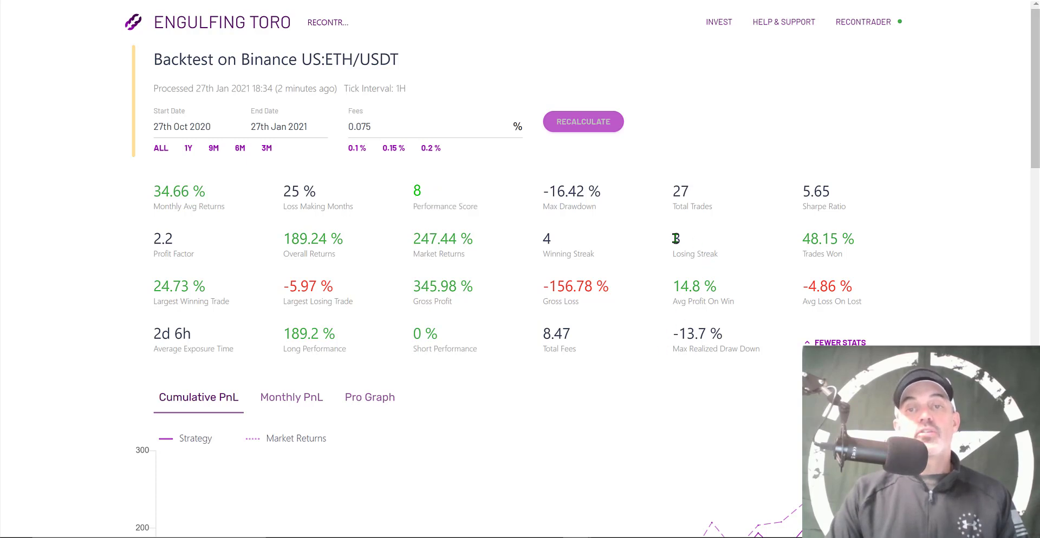
# Compare the losing and winning streaks between the Binance US and Binance ETH/USDT backtest reports
pyautogui.moveTo(694, 241); pyautogui.dragTo(673, 239)
pyautogui.moveTo(533, 241); pyautogui.dragTo(524, 234)
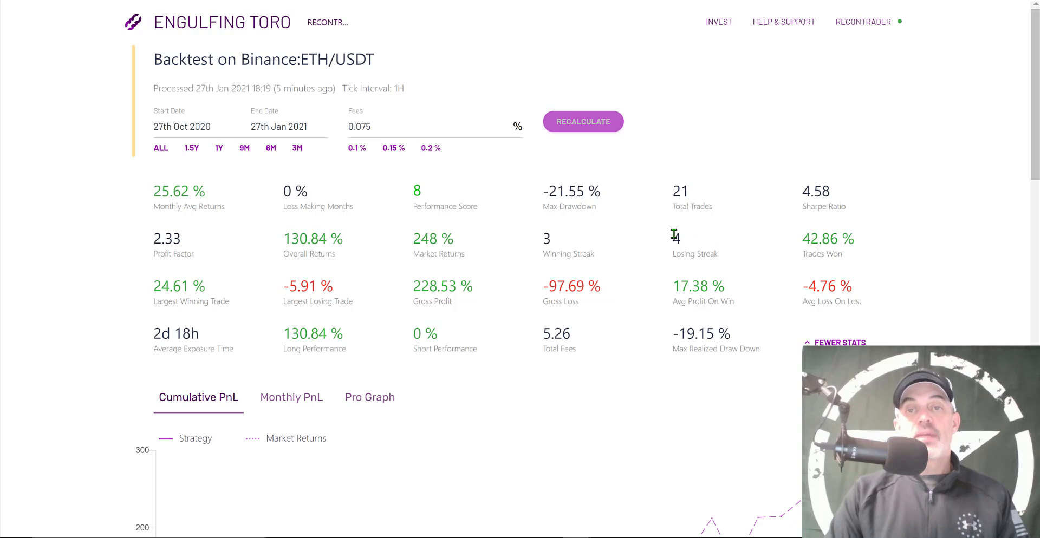
pyautogui.moveTo(673, 232); pyautogui.dragTo(558, 236)
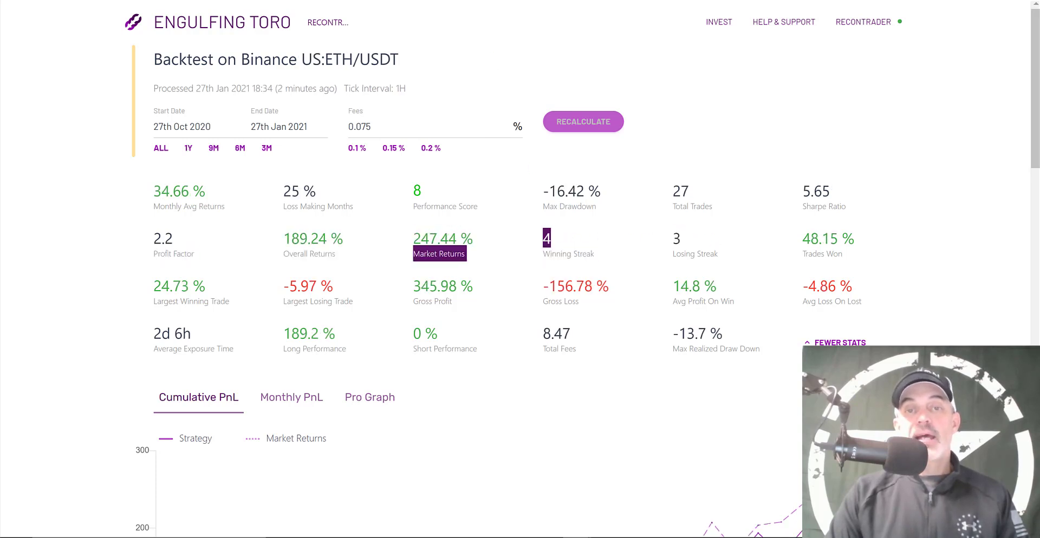
pyautogui.click(875, 326)
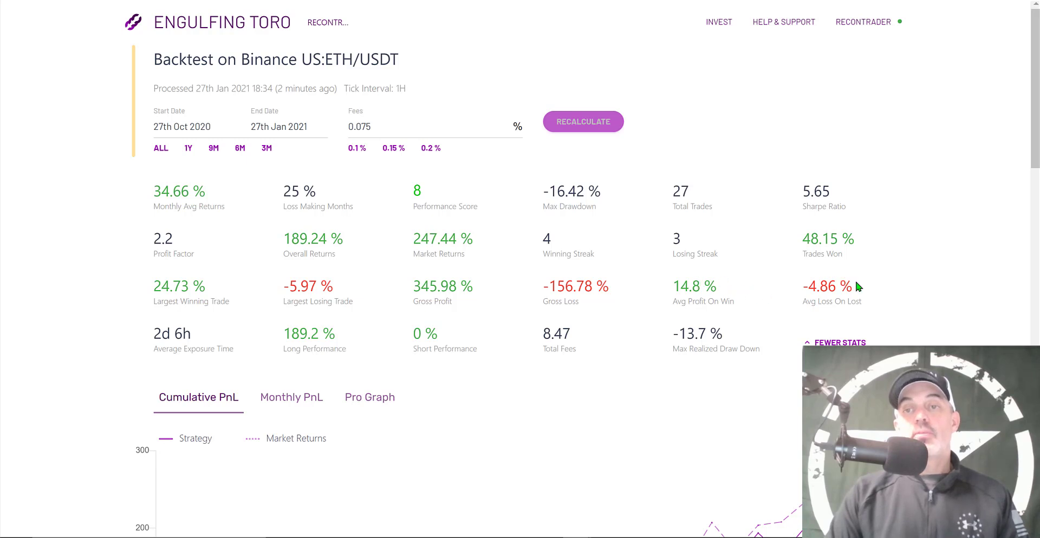
# Examine the average loss on lost trades, average profit on wins and average exposure time of the Binance US backtest
pyautogui.moveTo(860, 288); pyautogui.dragTo(664, 287)
pyautogui.moveTo(835, 288); pyautogui.dragTo(681, 279)
pyautogui.moveTo(153, 333)
pyautogui.mouseDown()
pyautogui.moveTo(239, 330)
pyautogui.moveTo(154, 331)
pyautogui.mouseUp()
pyautogui.click(238, 330)
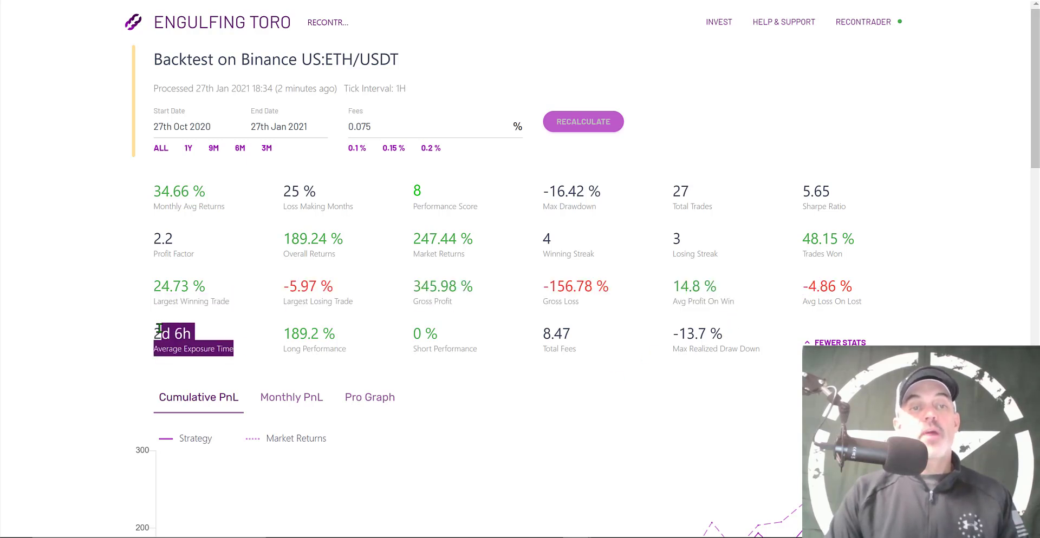
pyautogui.click(213, 360)
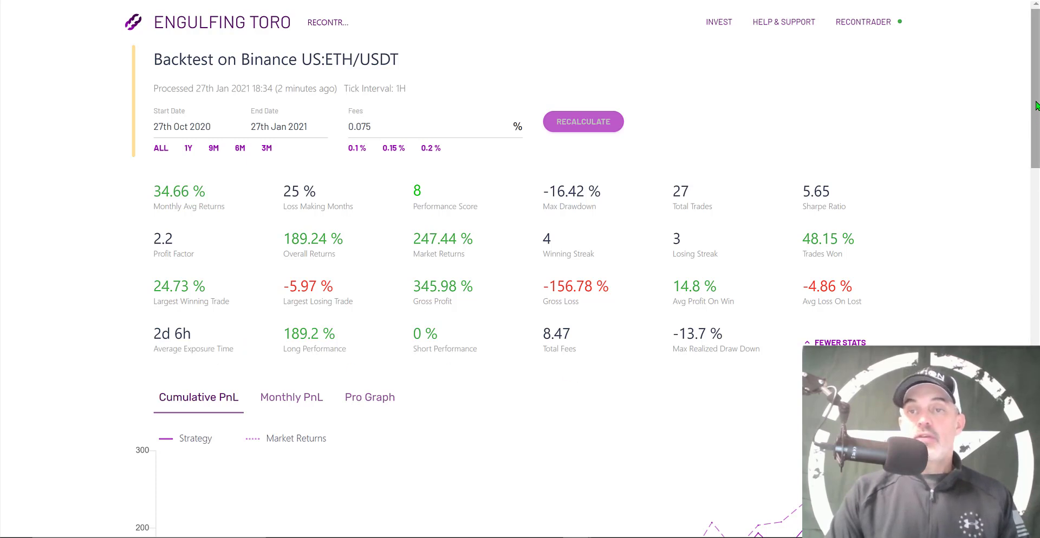
# Review the individual trades of the Binance US backtest, from the most recent back to the first, with their profit and loss
pyautogui.scroll(-15, 1036, 105)
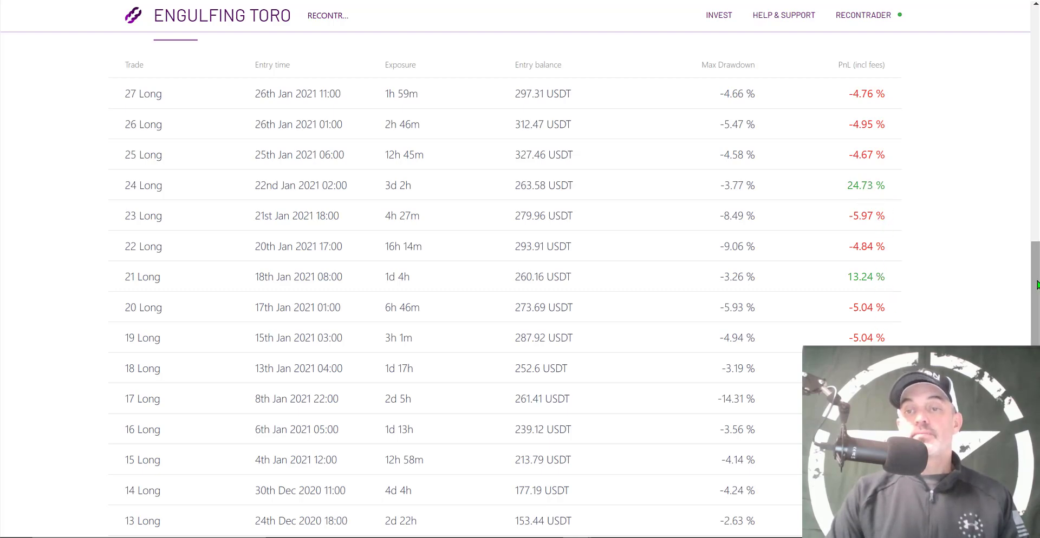
pyautogui.scroll(1, 1013, 251)
pyautogui.scroll(-2, 1012, 291)
pyautogui.scroll(-10, 1012, 290)
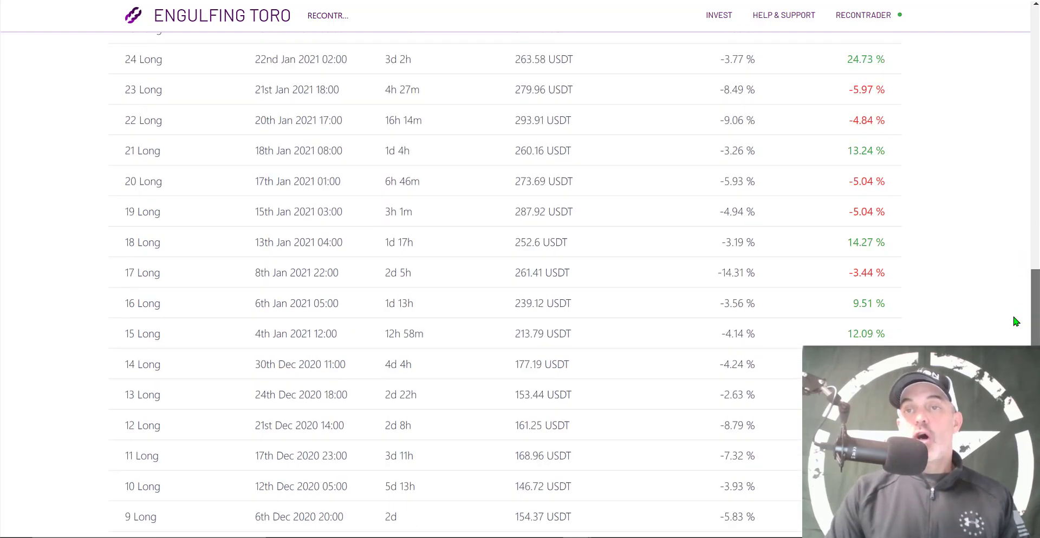
pyautogui.scroll(-3, 455, 271)
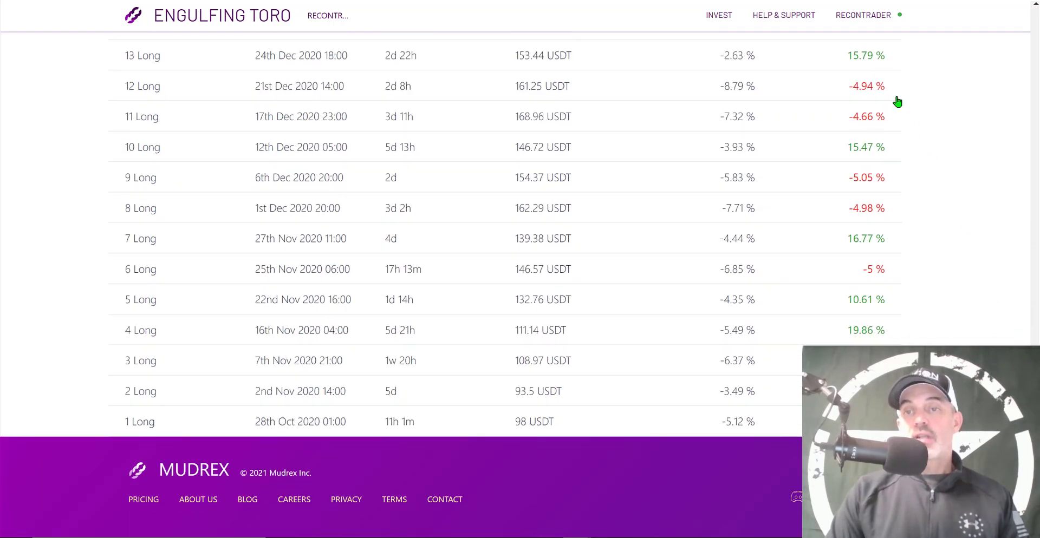
pyautogui.press('Home')
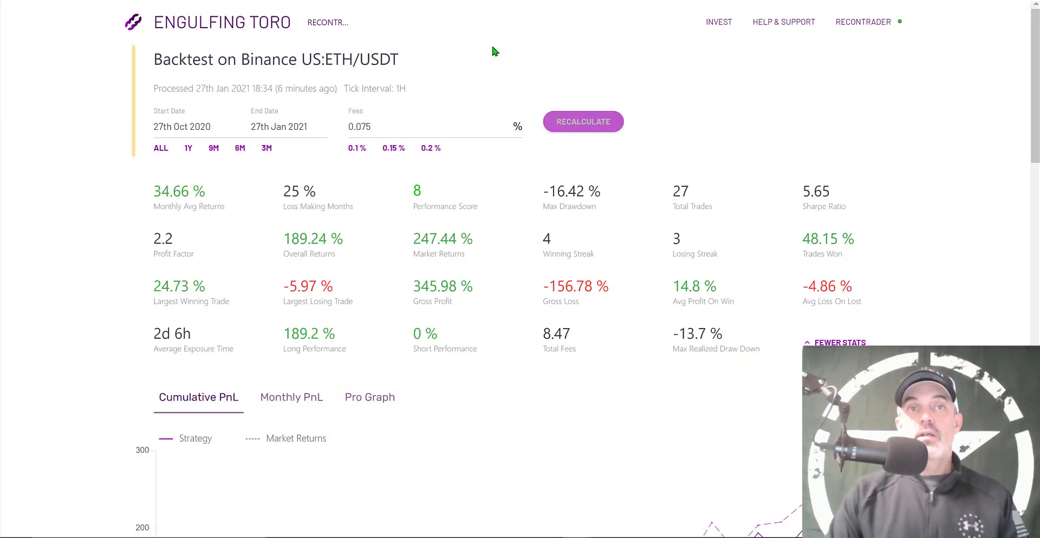
# Return to the ENGULFING TORO strategy editor and configure a live trade on Binance US with the USDT market, ETH and 1H interval
pyautogui.hotkey('alt', 'Left')
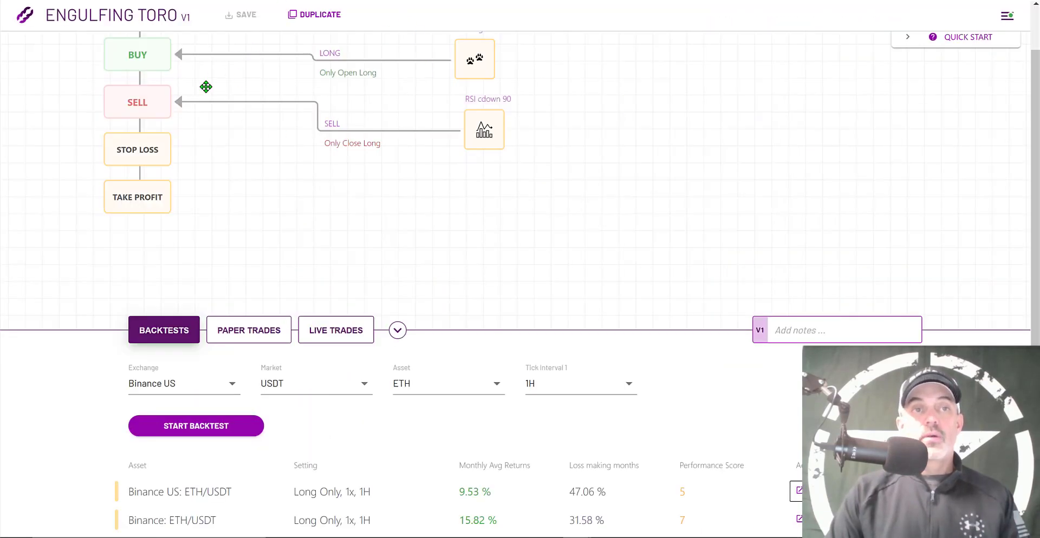
pyautogui.click(339, 329)
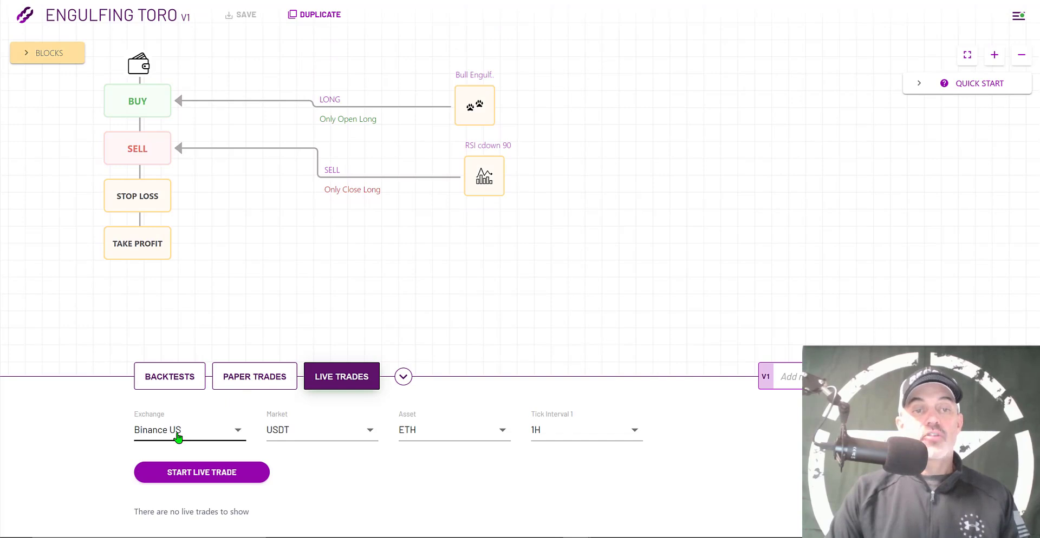
pyautogui.click(234, 430)
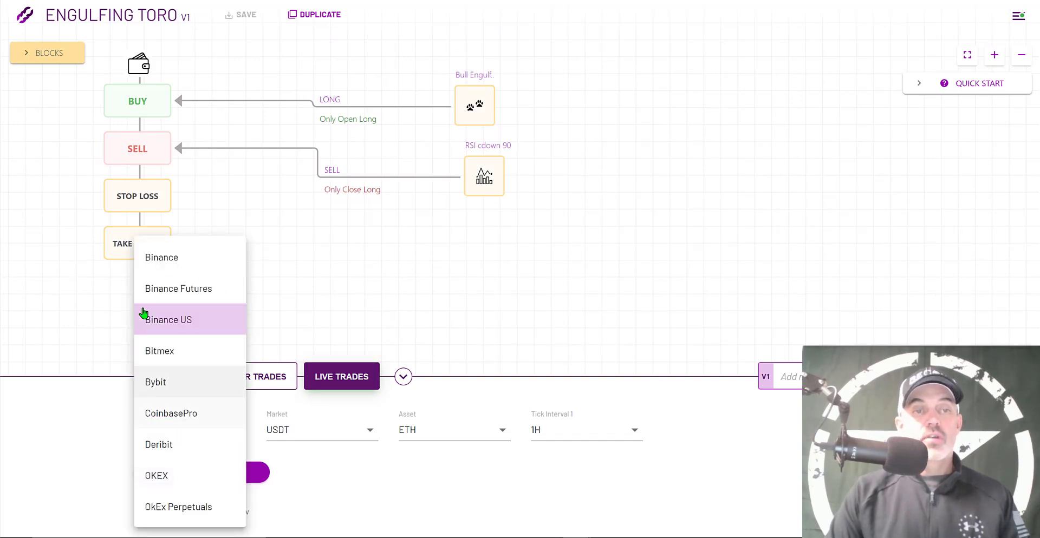
pyautogui.click(153, 321)
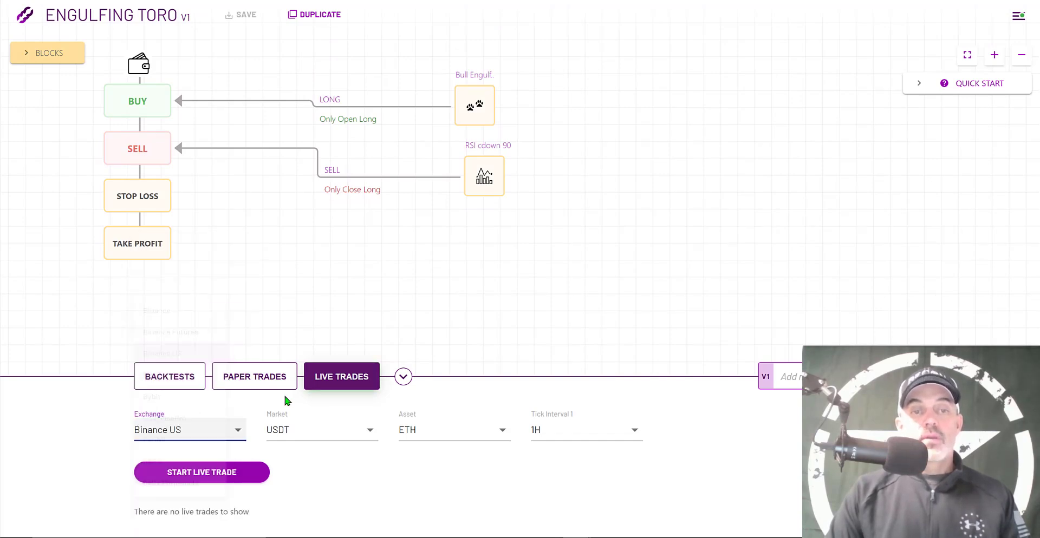
pyautogui.click(289, 430)
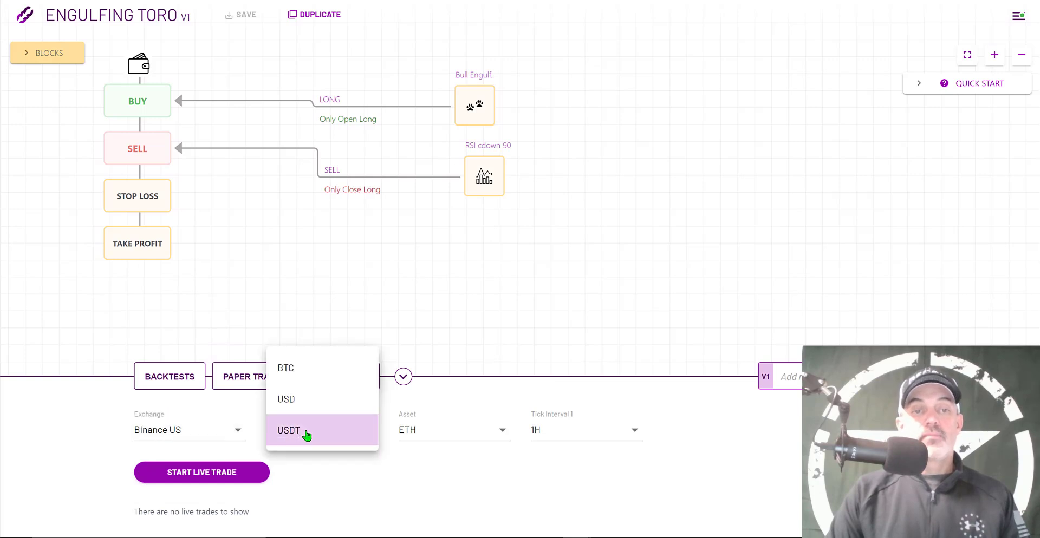
pyautogui.click(306, 435)
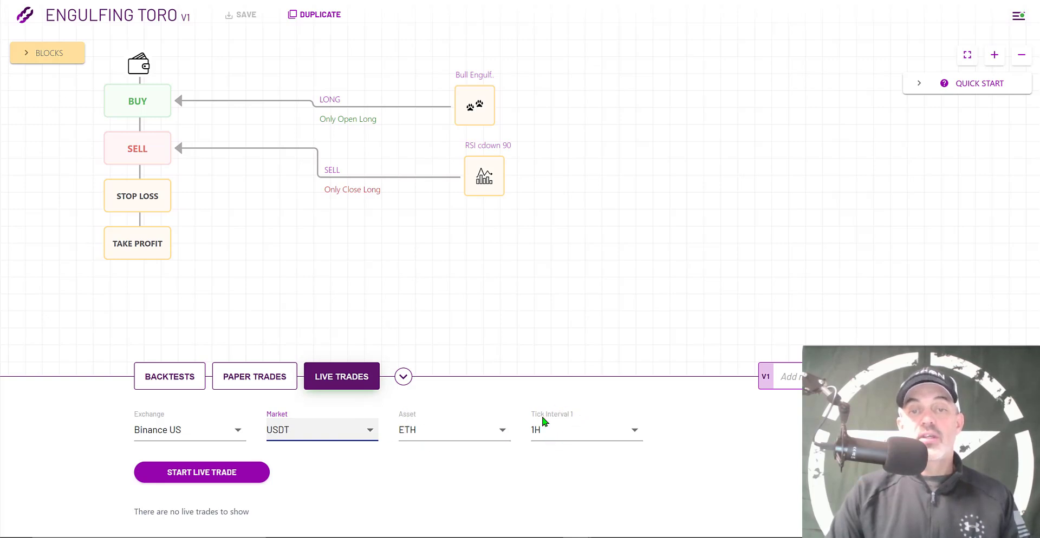
# Start the live trade setup with a starting balance of 500 USDT and the BUS API key entry, and proceed past the investment amount
pyautogui.click(212, 474)
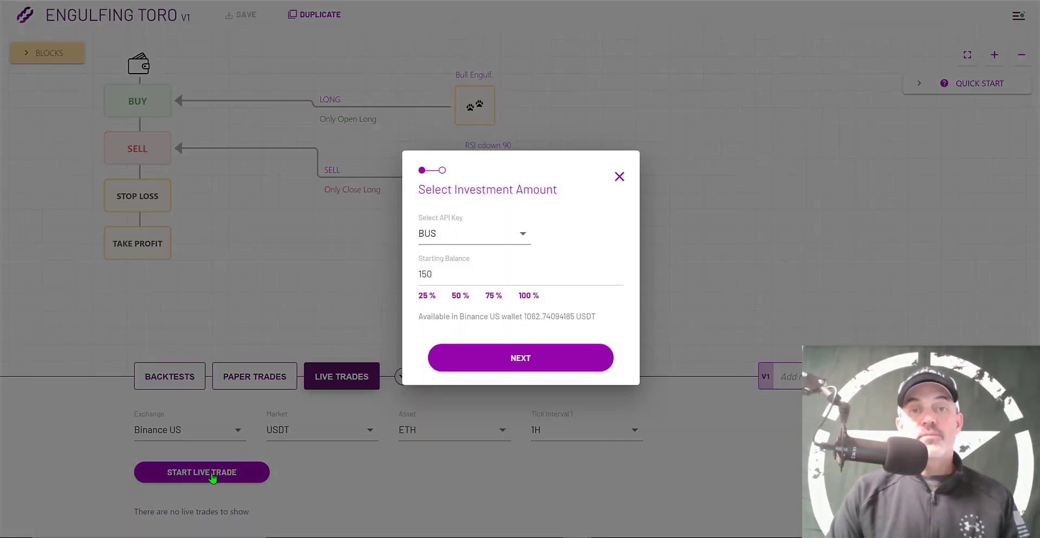
pyautogui.doubleClick(438, 274)
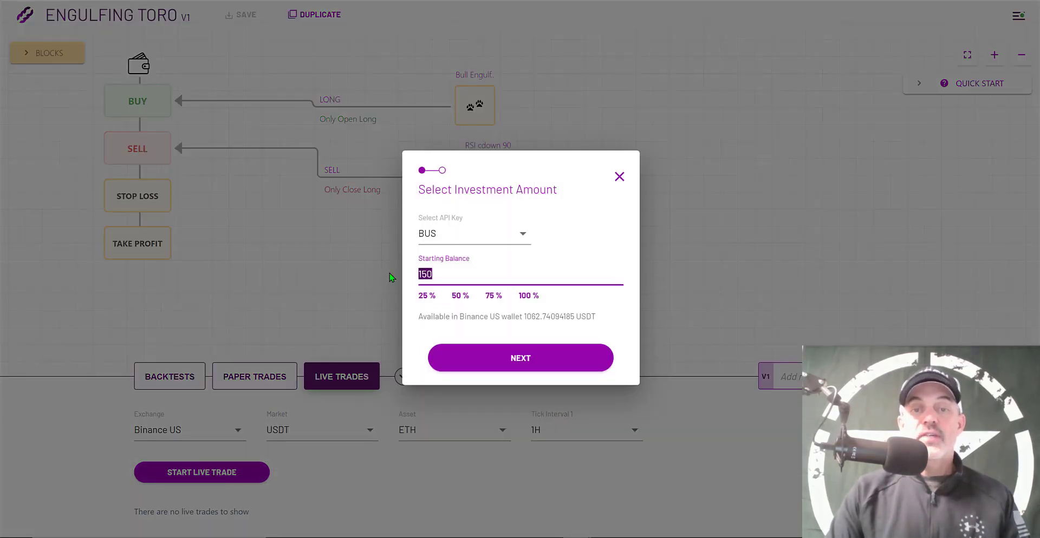
pyautogui.write('500')
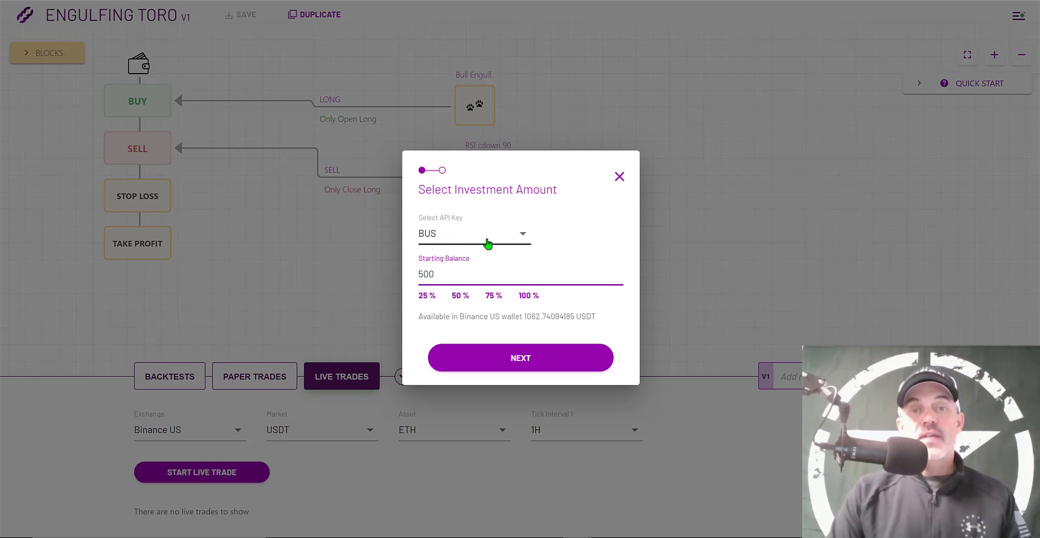
pyautogui.click(523, 236)
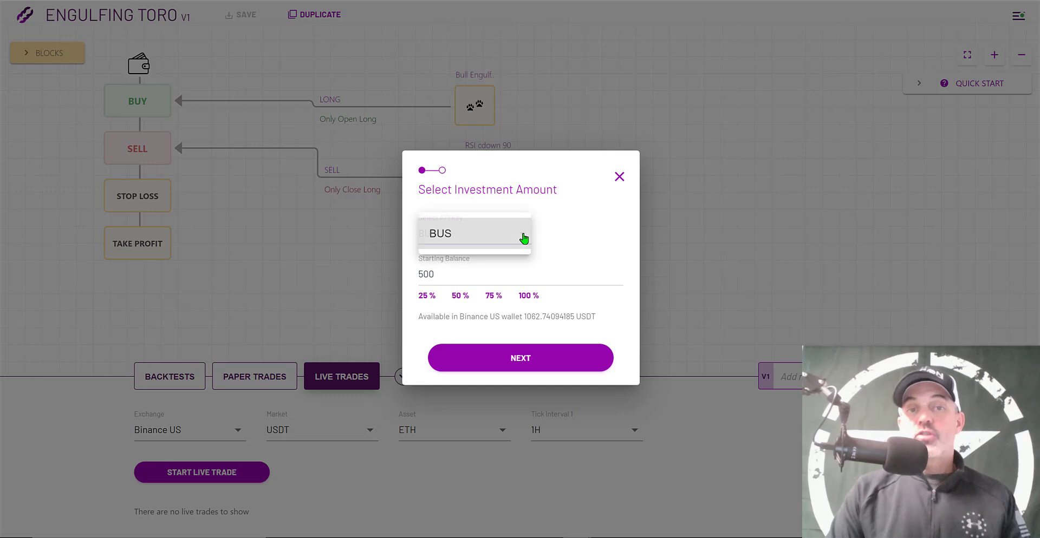
pyautogui.click(469, 236)
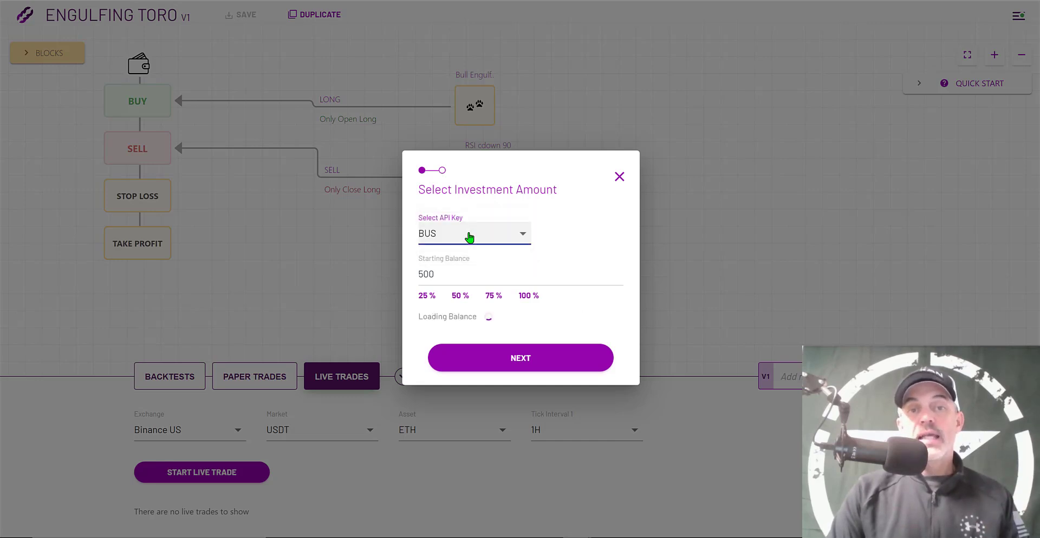
pyautogui.click(523, 358)
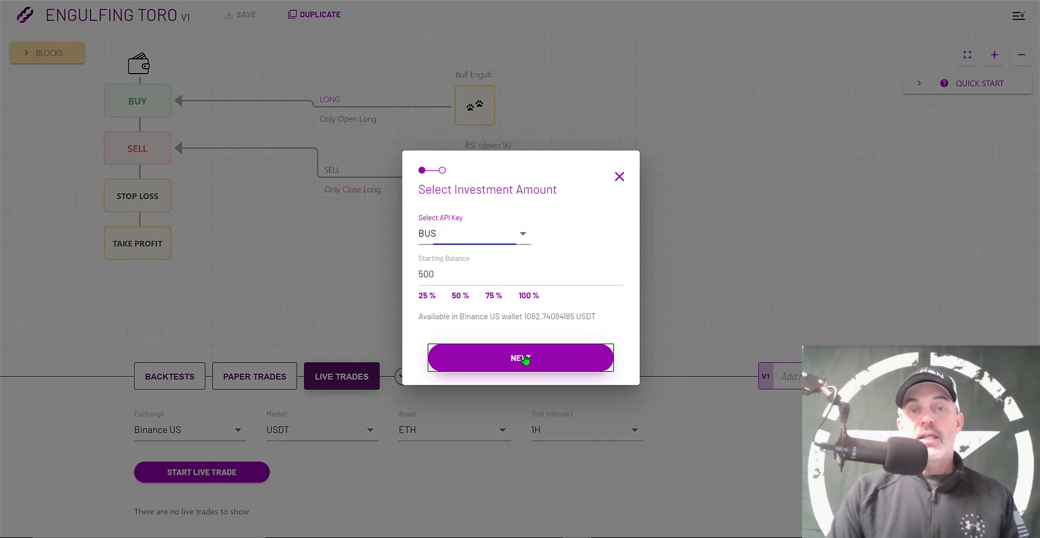